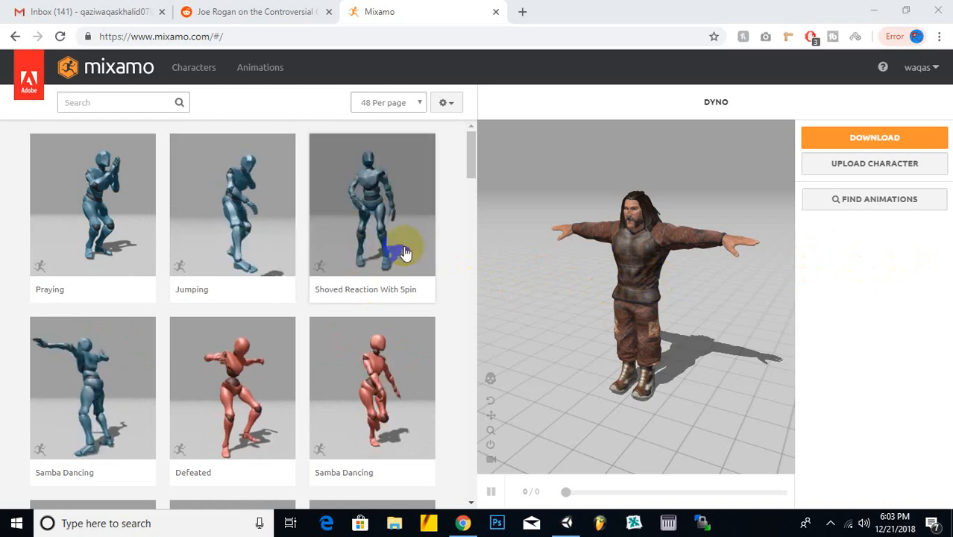
# Find the Hip Hop Dancing animation in the animation library and apply it to the Dyno character
pyautogui.scroll(-3, 350, 210)
pyautogui.scroll(-1, 354, 214)
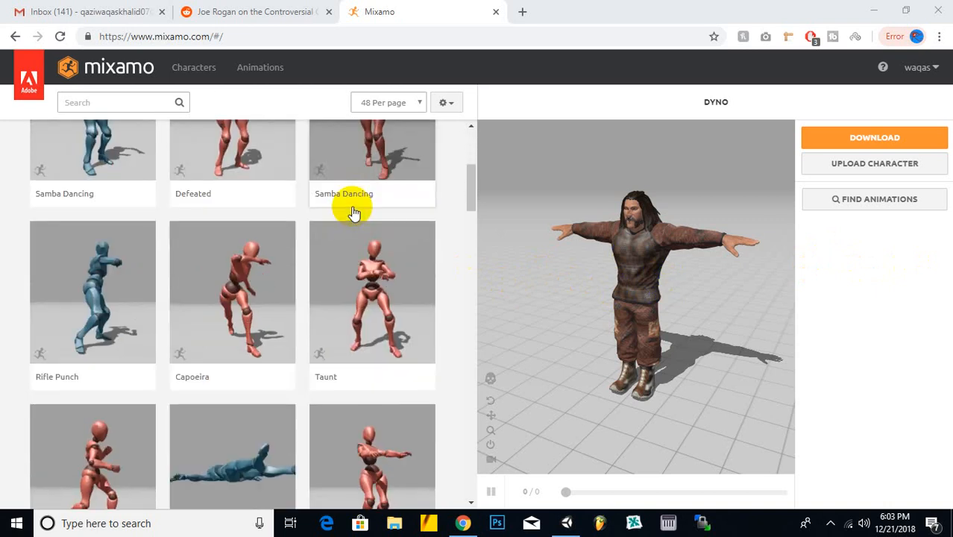
pyautogui.scroll(-1, 354, 213)
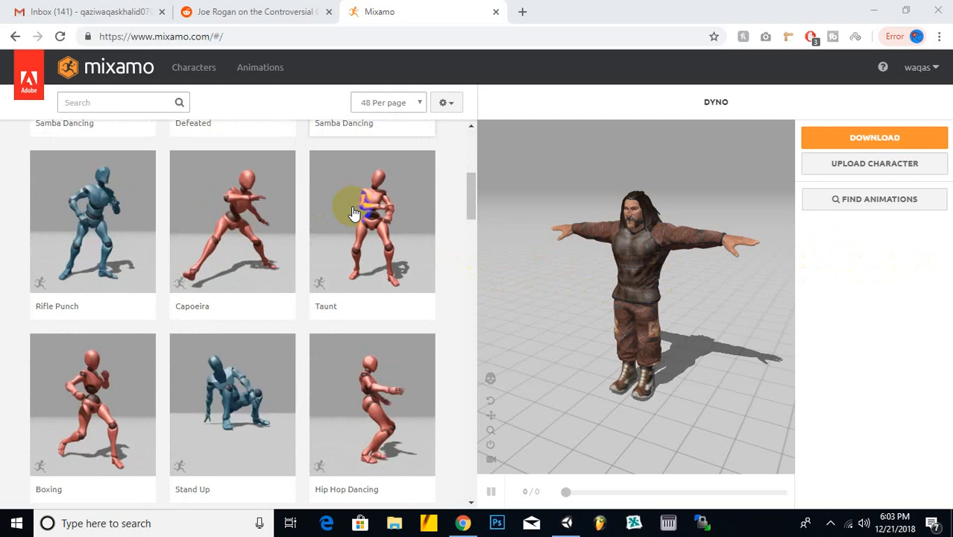
pyautogui.scroll(-1, 354, 215)
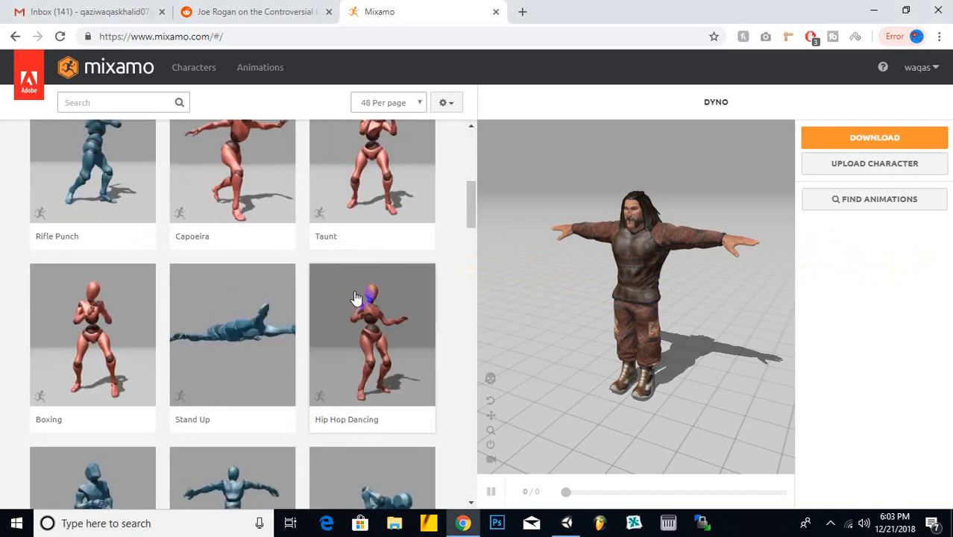
pyautogui.click(356, 298)
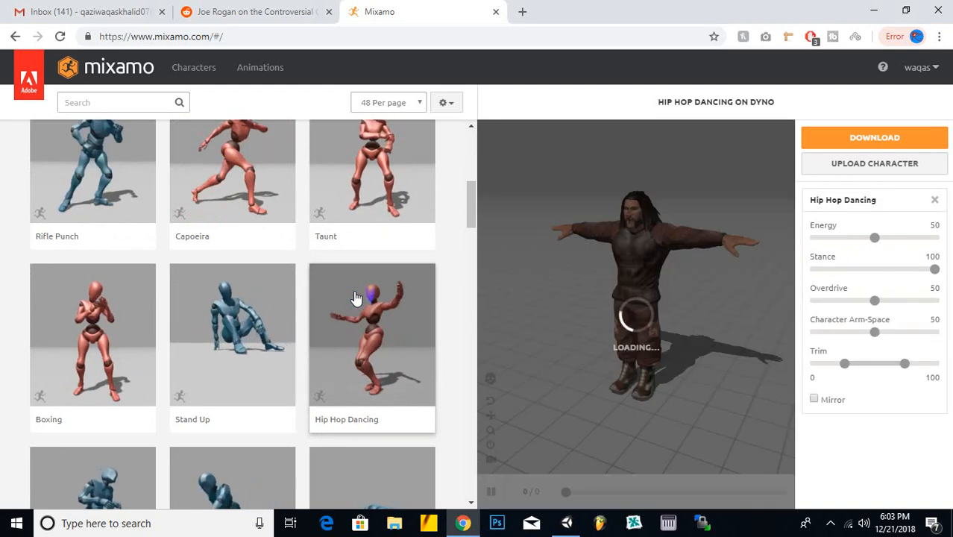
# Download the Hip Hop Dancing animation in the FBX for Unity(.fbx) format
pyautogui.click(878, 149)
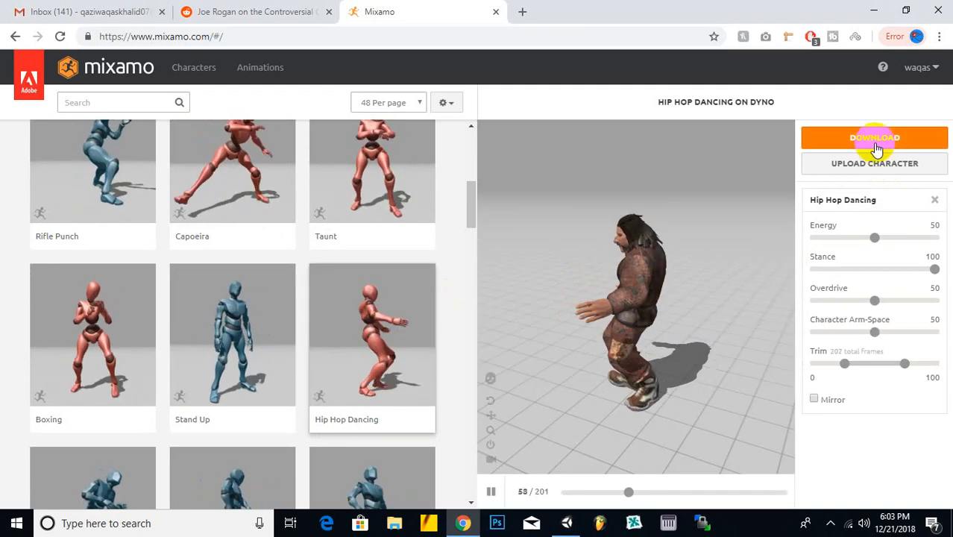
pyautogui.click(820, 145)
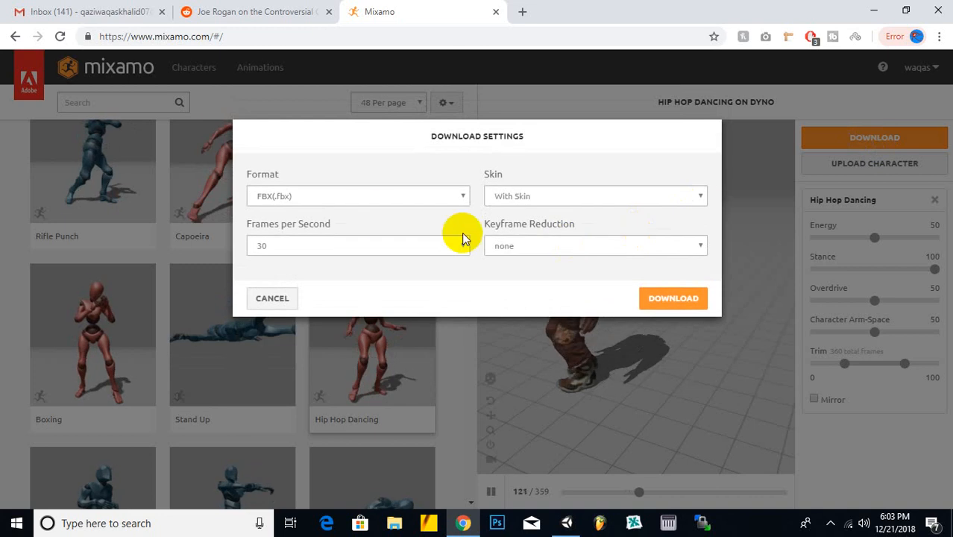
pyautogui.click(374, 199)
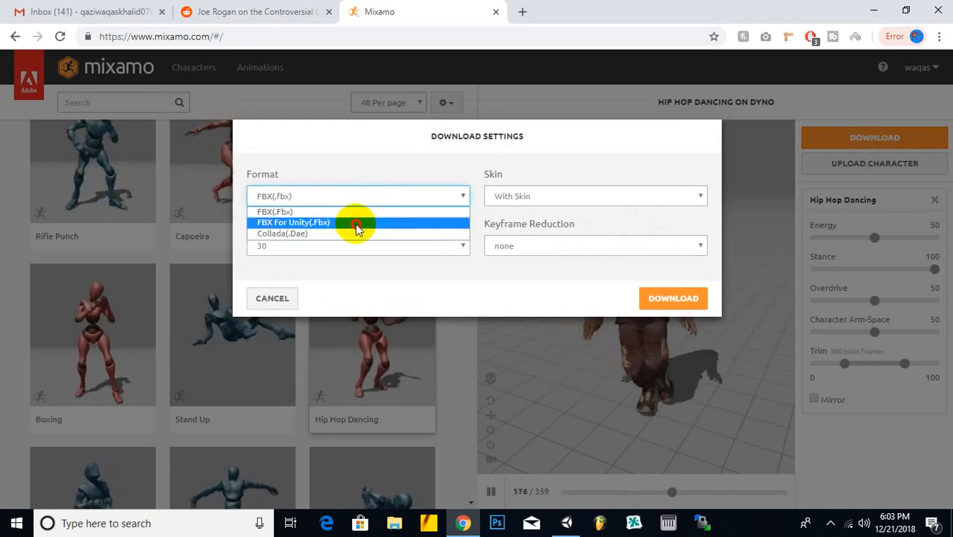
pyautogui.click(355, 224)
pyautogui.click(661, 303)
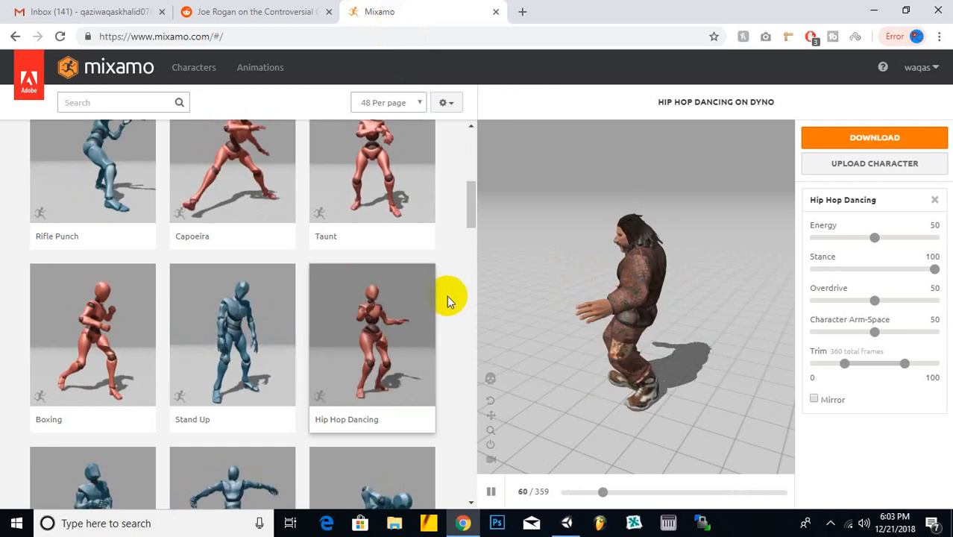
# Apply the Standing Up animation to the Dyno character and download it in the FBX for Unity format with skin
pyautogui.scroll(-2, 443, 299)
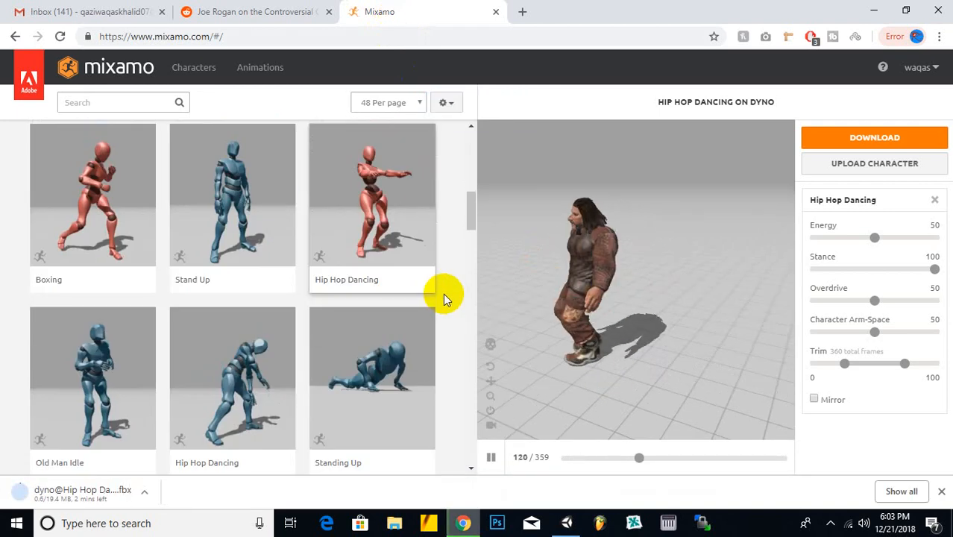
pyautogui.scroll(-1, 443, 293)
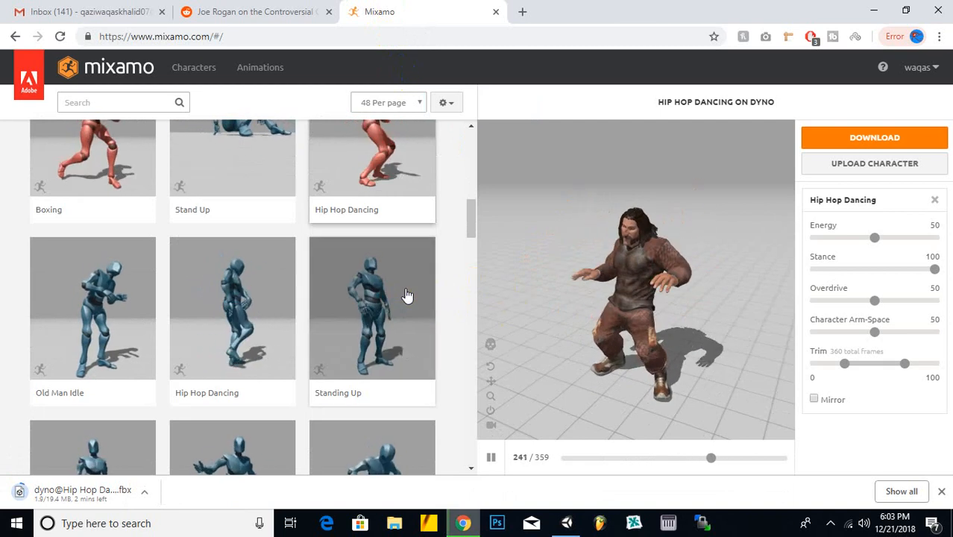
pyautogui.click(372, 298)
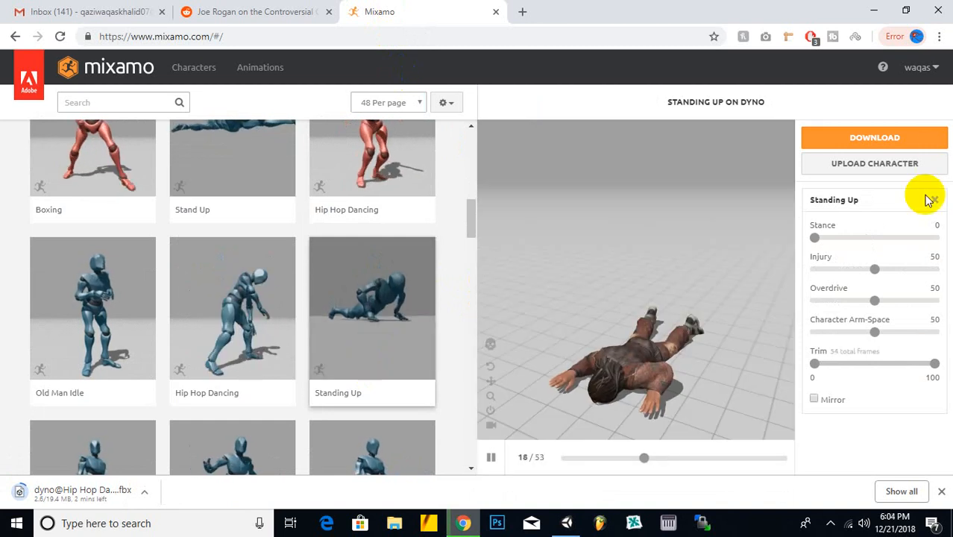
pyautogui.click(918, 143)
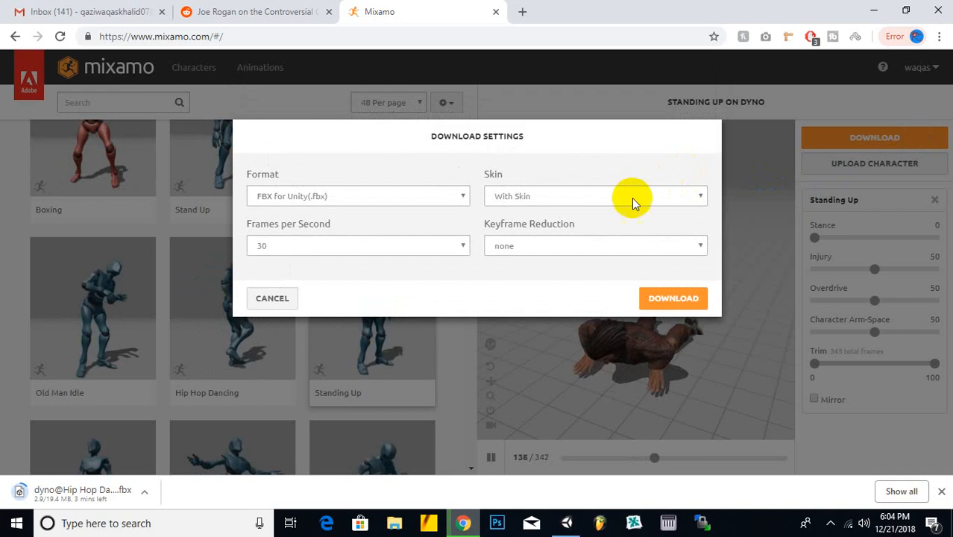
pyautogui.click(673, 299)
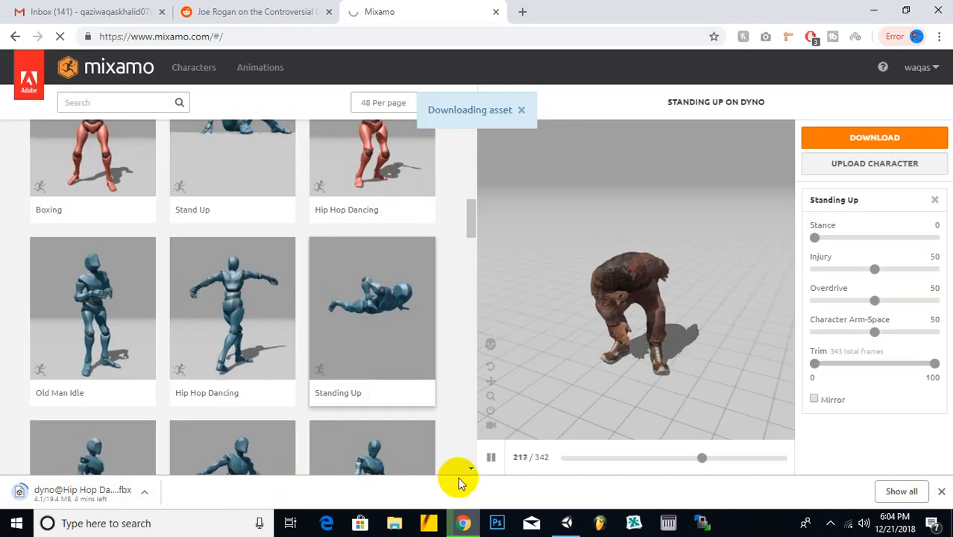
# Switch to Unity and create a new scene named maxiamocharacter in the scenes folder
pyautogui.click(409, 523)
pyautogui.click(567, 522)
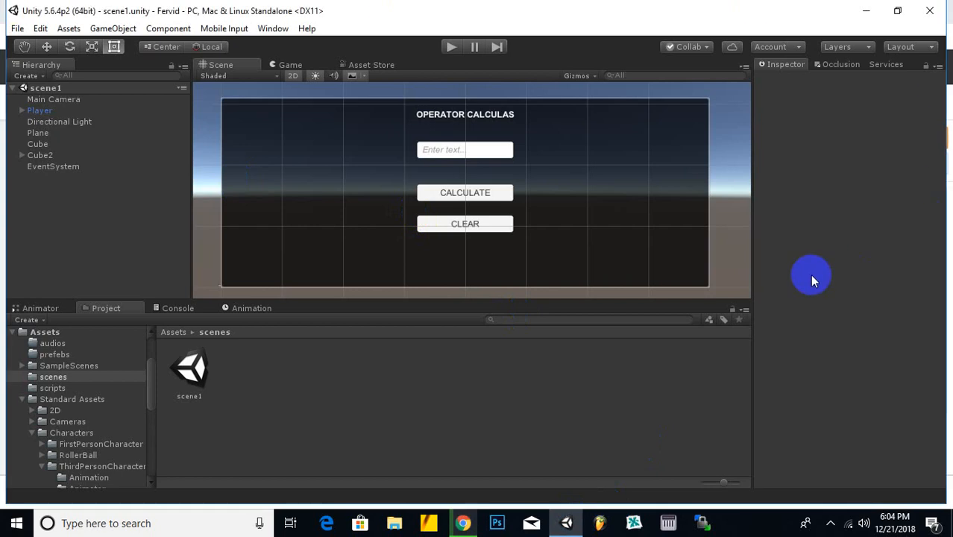
pyautogui.rightClick(439, 377)
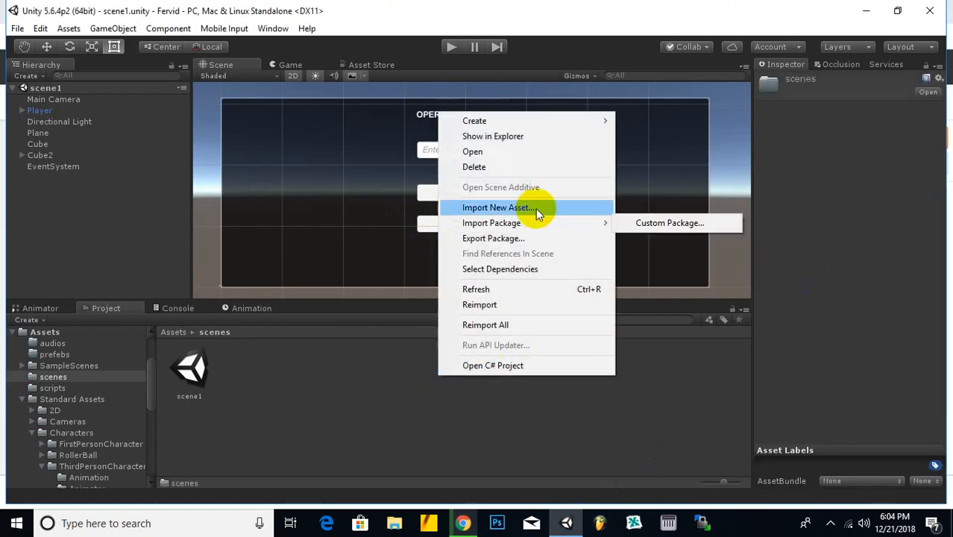
pyautogui.moveTo(558, 122)
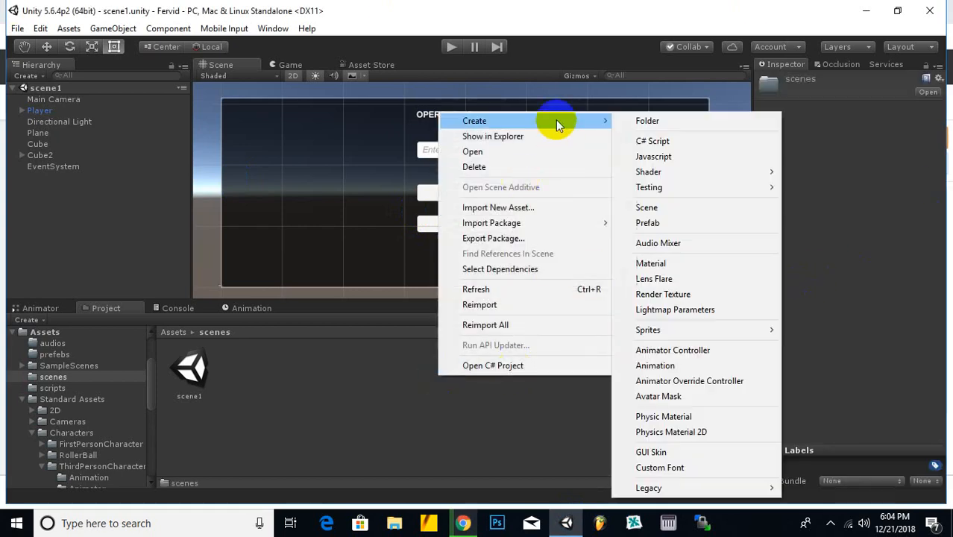
pyautogui.click(650, 209)
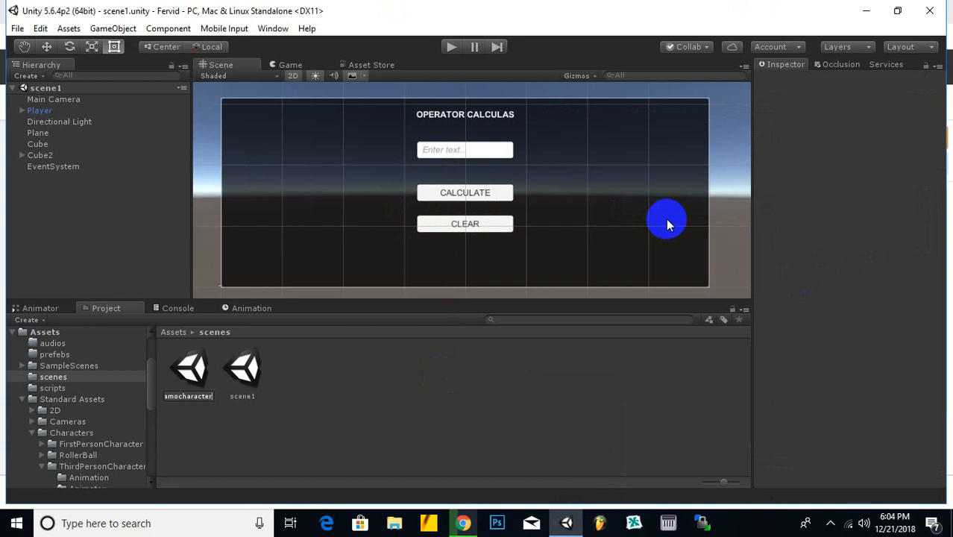
pyautogui.press('Return')
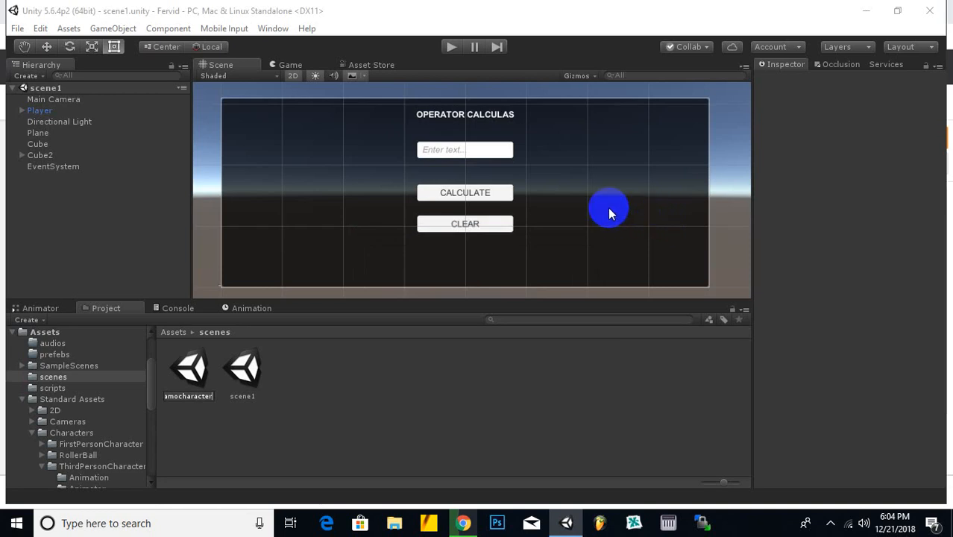
# Open a File Explorer window, return to Unity and open the maxiamocharacter scene
pyautogui.click(199, 387)
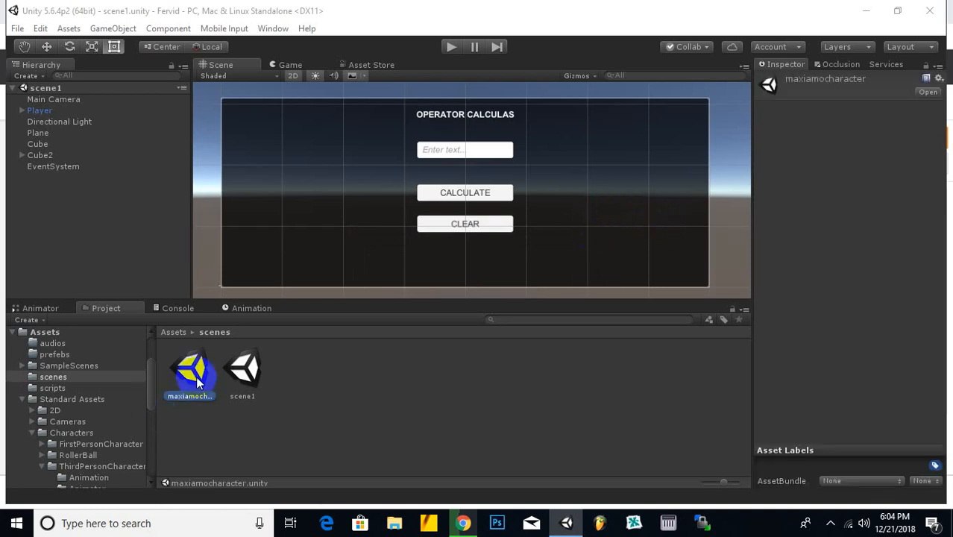
pyautogui.press('super+e')
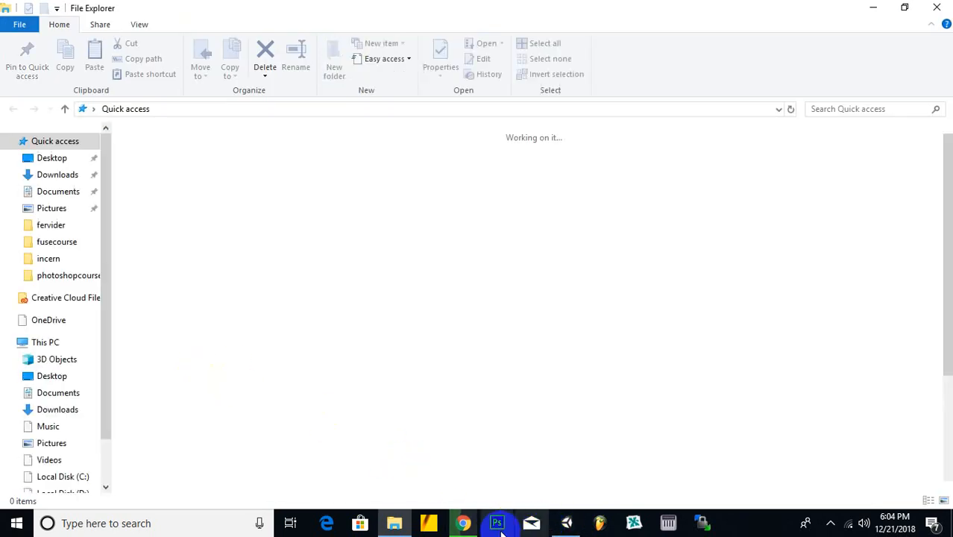
pyautogui.click(566, 523)
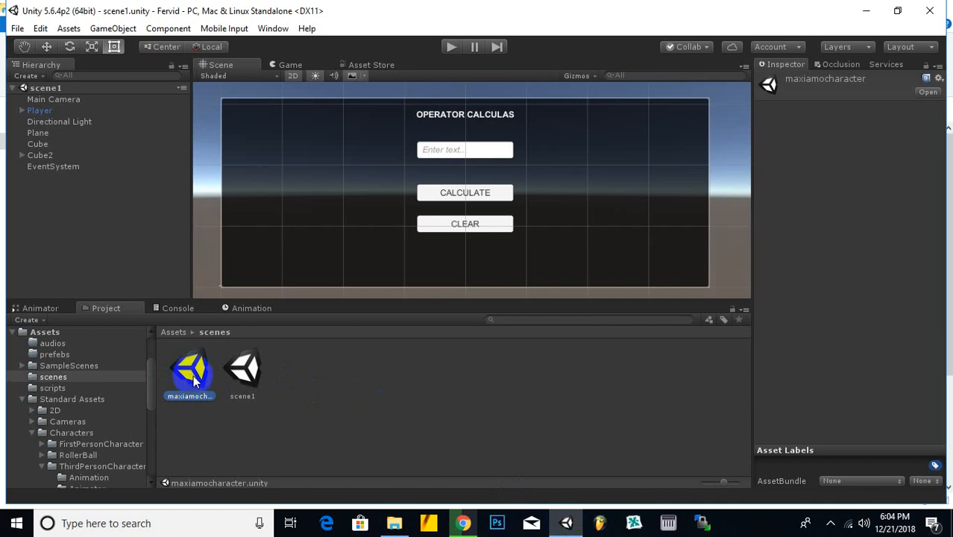
# In File Explorer, locate dyno.fbx in the myassets\characters folder on drive D and try to bring it into the Unity project
pyautogui.click(394, 523)
pyautogui.scroll(-2, 41, 473)
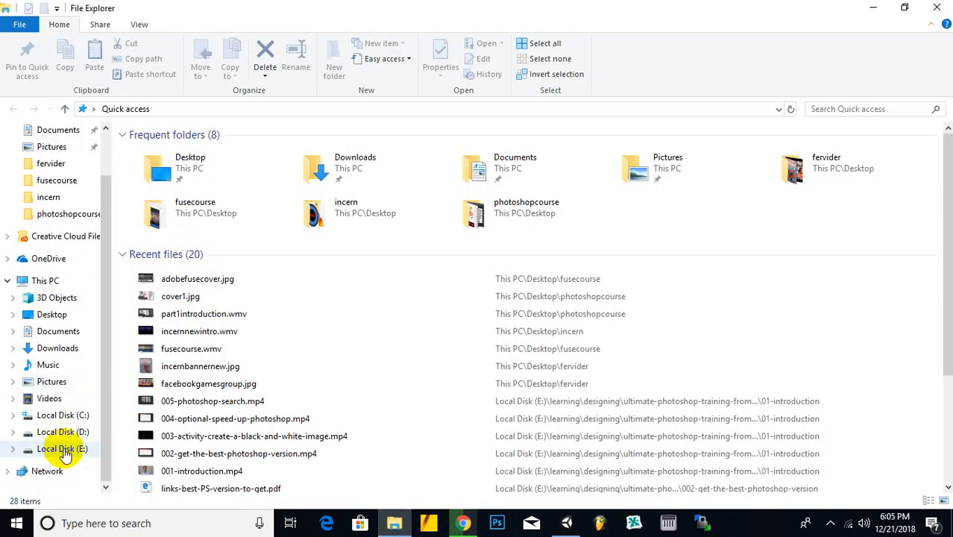
pyautogui.click(59, 433)
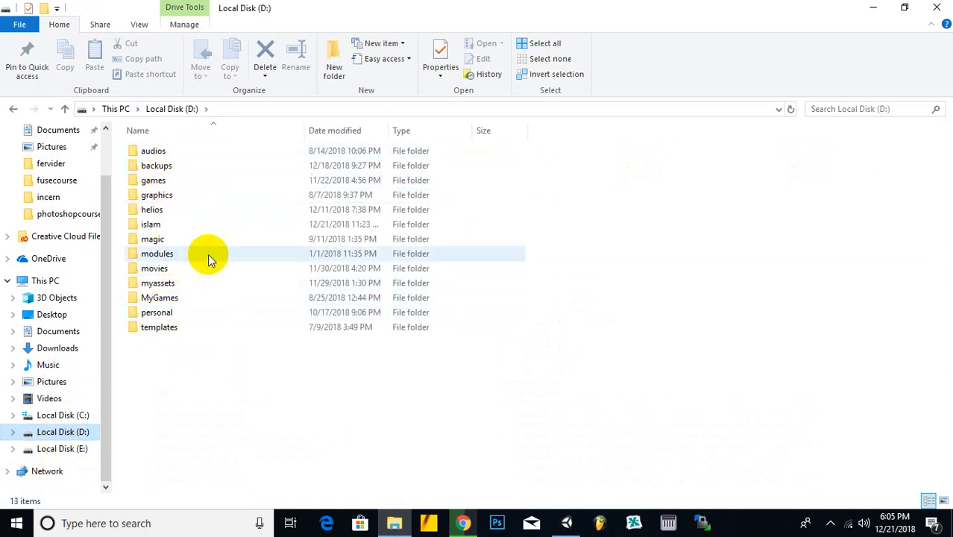
pyautogui.click(171, 286)
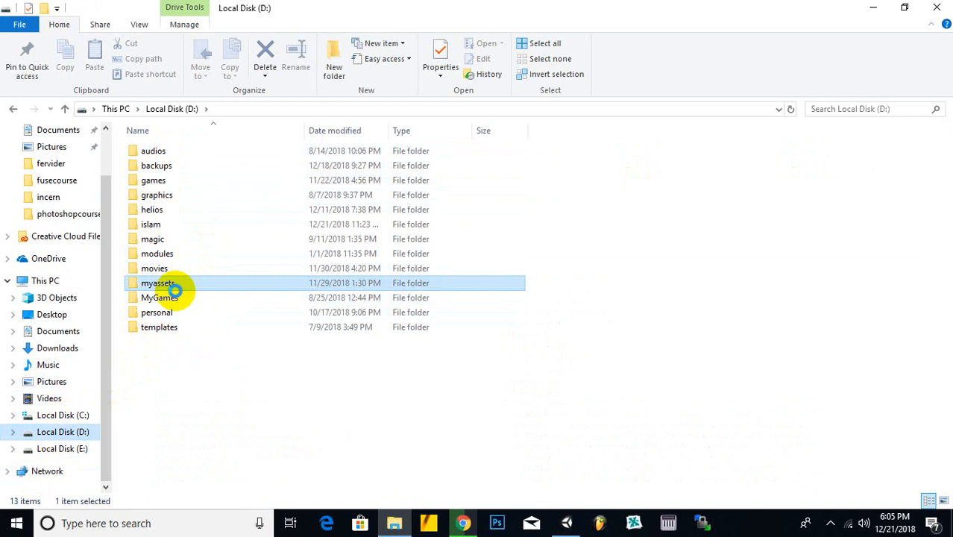
pyautogui.doubleClick(173, 289)
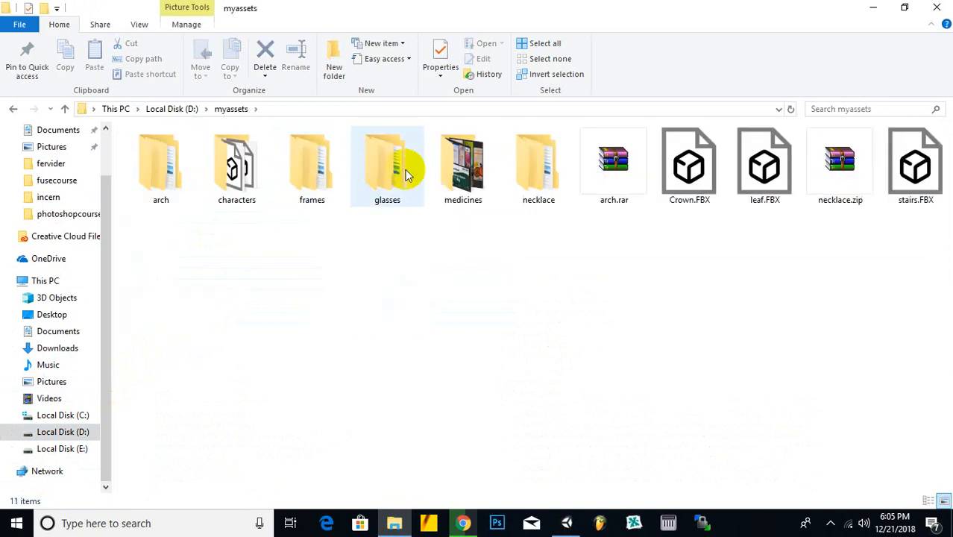
pyautogui.doubleClick(239, 170)
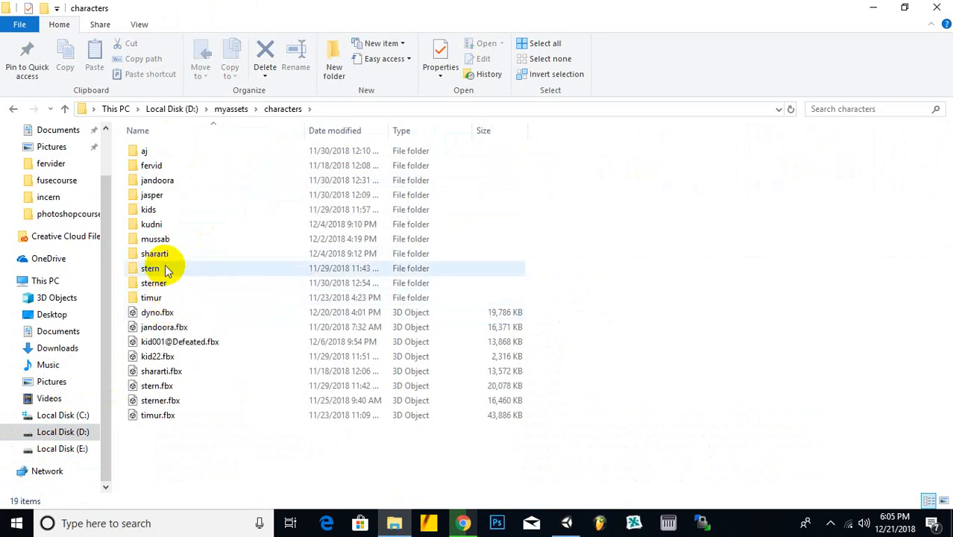
pyautogui.click(152, 310)
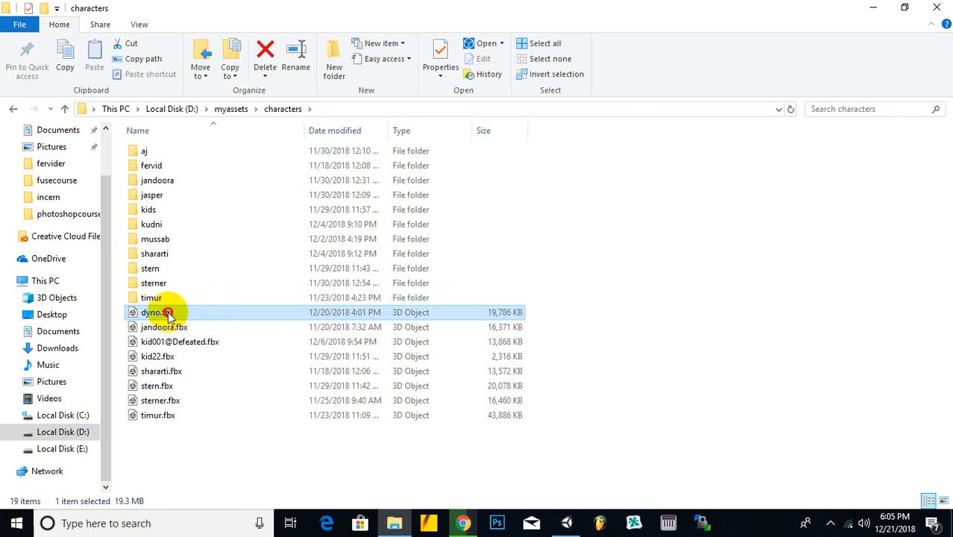
pyautogui.moveTo(170, 317); pyautogui.dragTo(577, 523)
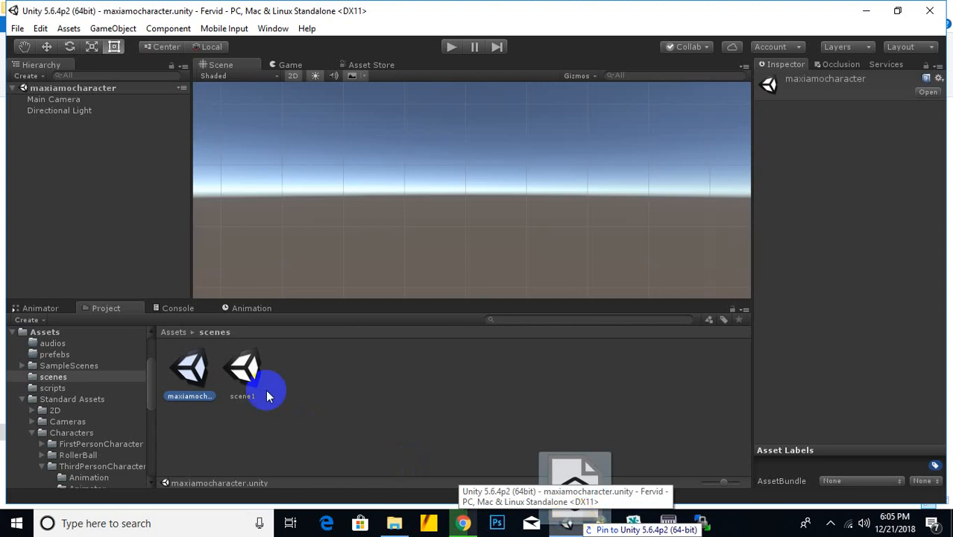
pyautogui.moveTo(267, 395); pyautogui.dragTo(193, 348)
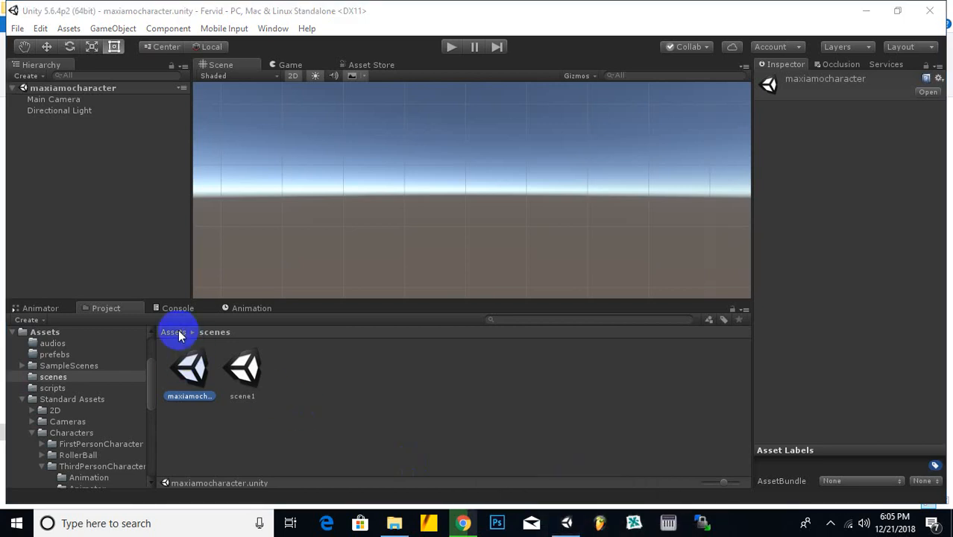
pyautogui.click(178, 333)
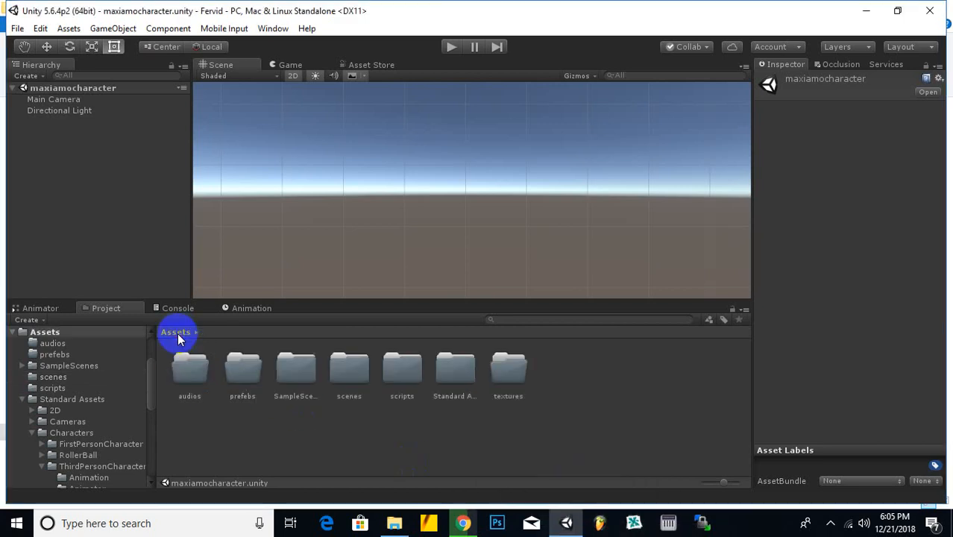
pyautogui.rightClick(411, 453)
pyautogui.moveTo(506, 197)
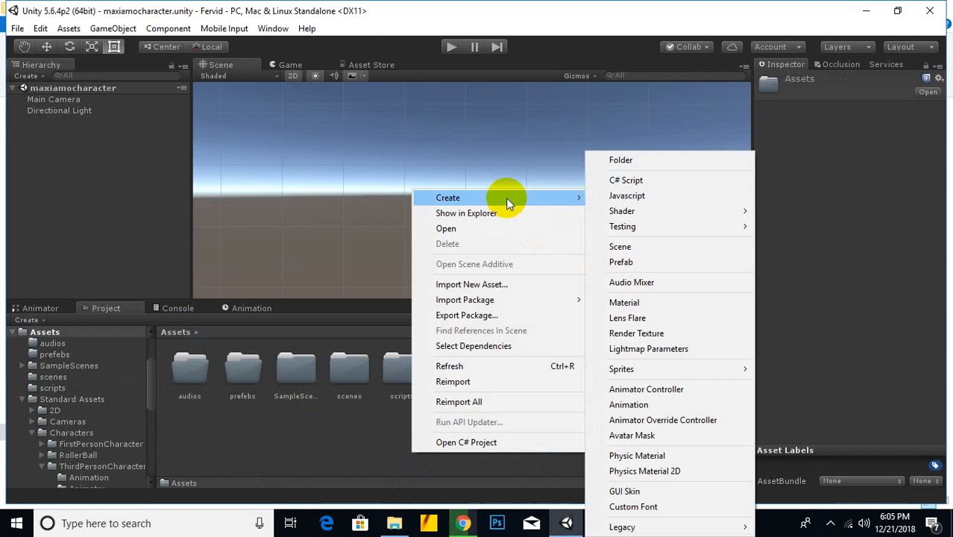
pyautogui.click(664, 158)
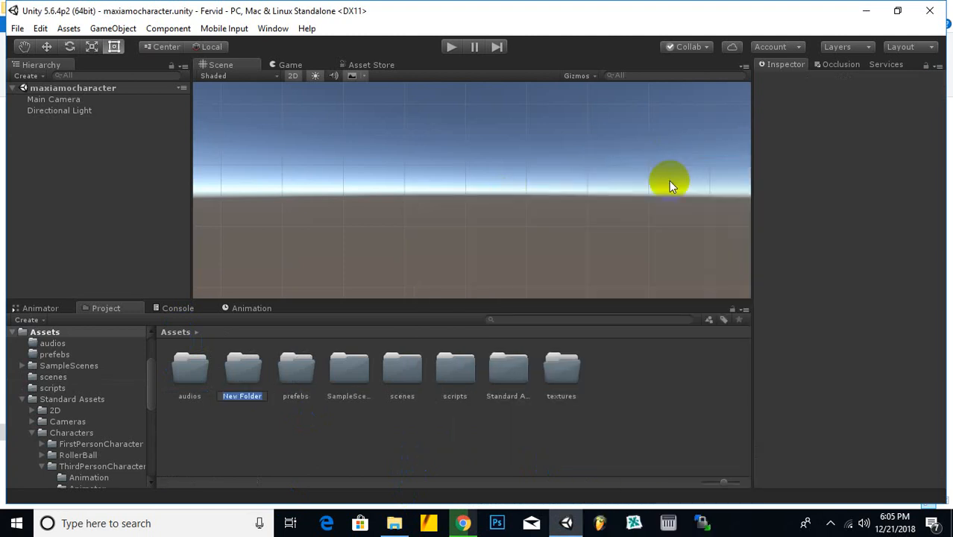
pyautogui.press('super+alt+8')
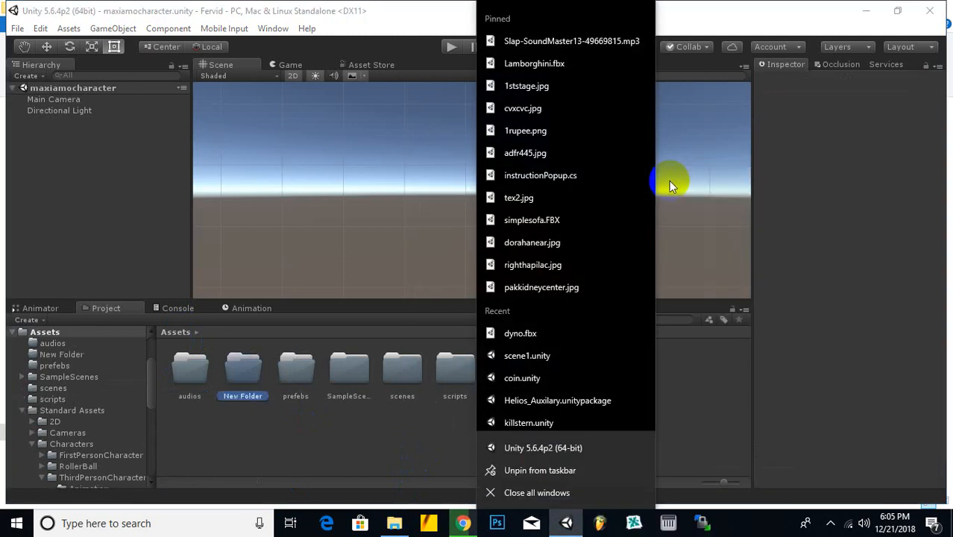
pyautogui.click(252, 387)
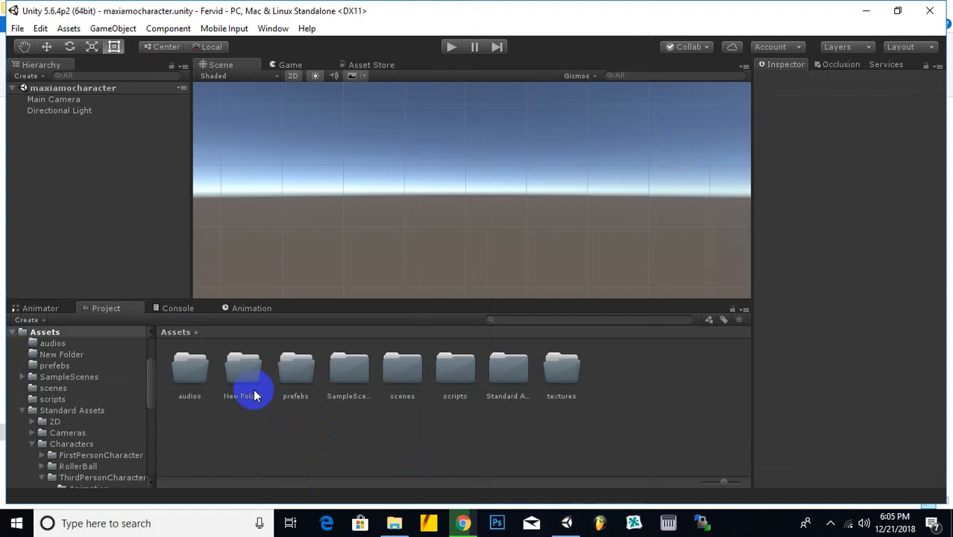
pyautogui.rightClick(247, 379)
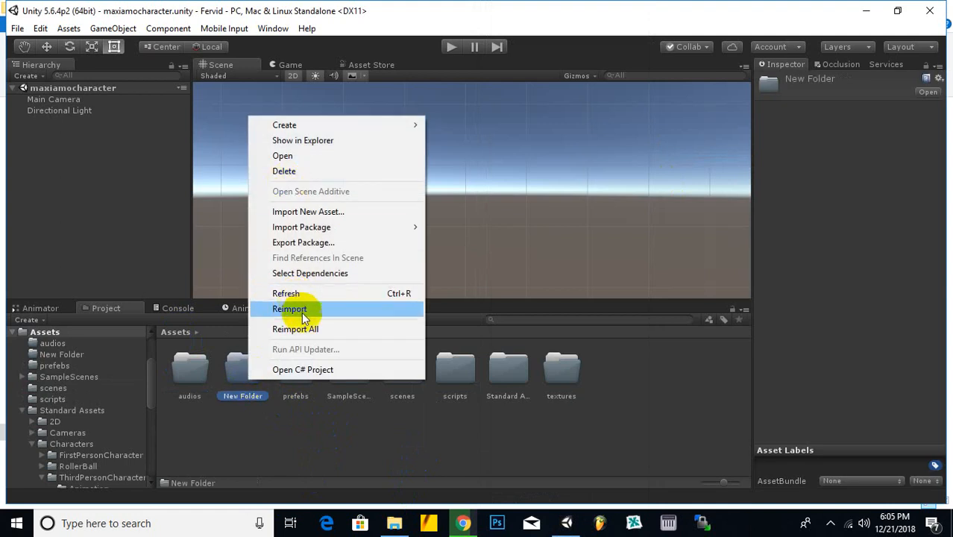
pyautogui.click(284, 171)
pyautogui.click(514, 290)
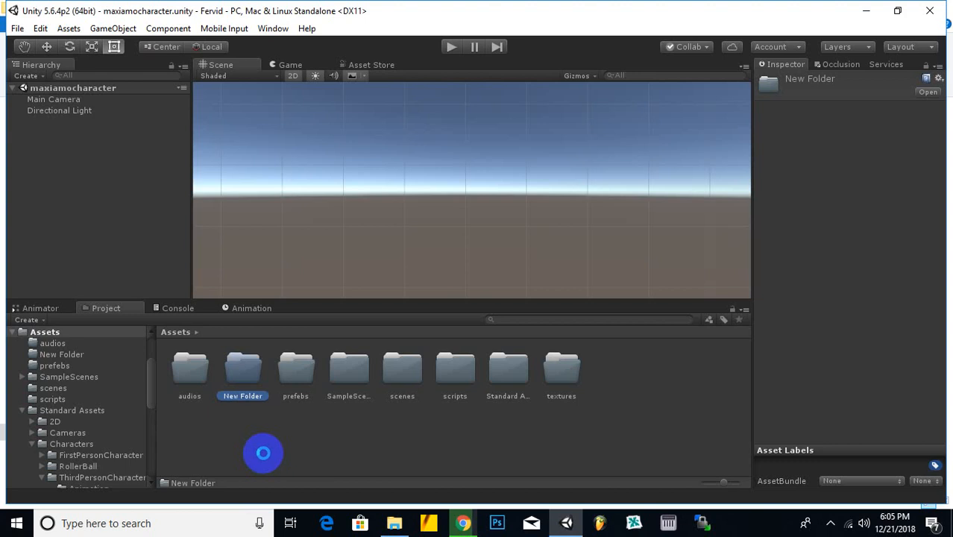
# Create a folder named characters in the project's Assets folder and open it
pyautogui.rightClick(263, 451)
pyautogui.moveTo(379, 205)
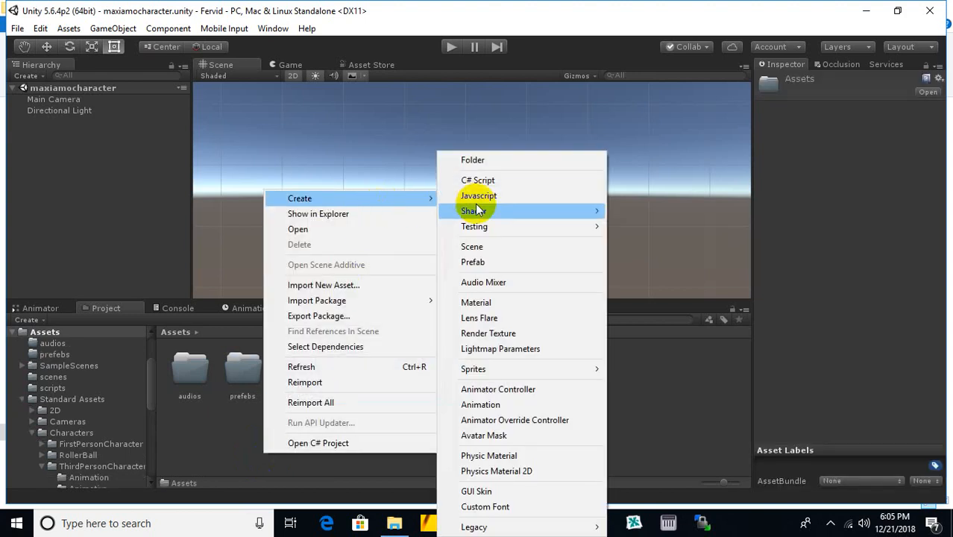
pyautogui.click(482, 159)
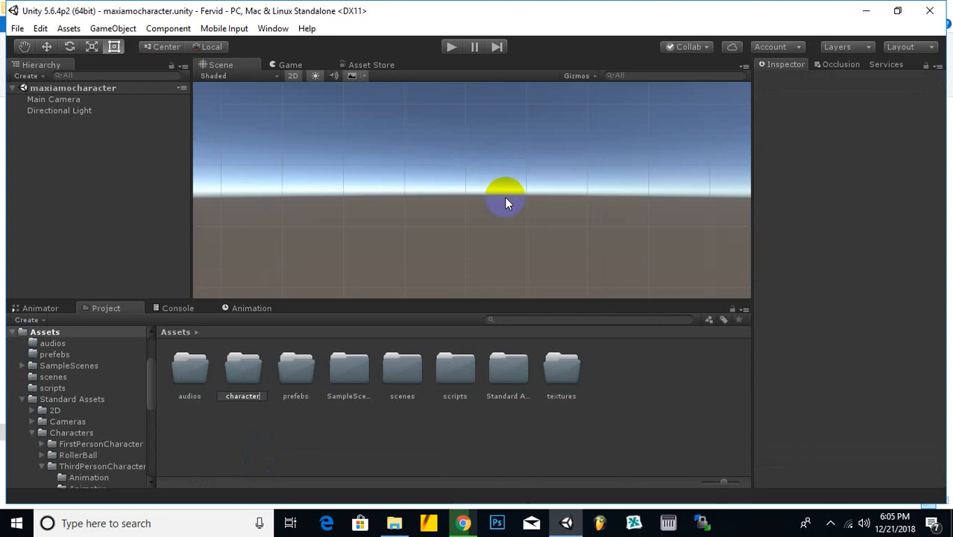
pyautogui.write('characters')
pyautogui.press('Return')
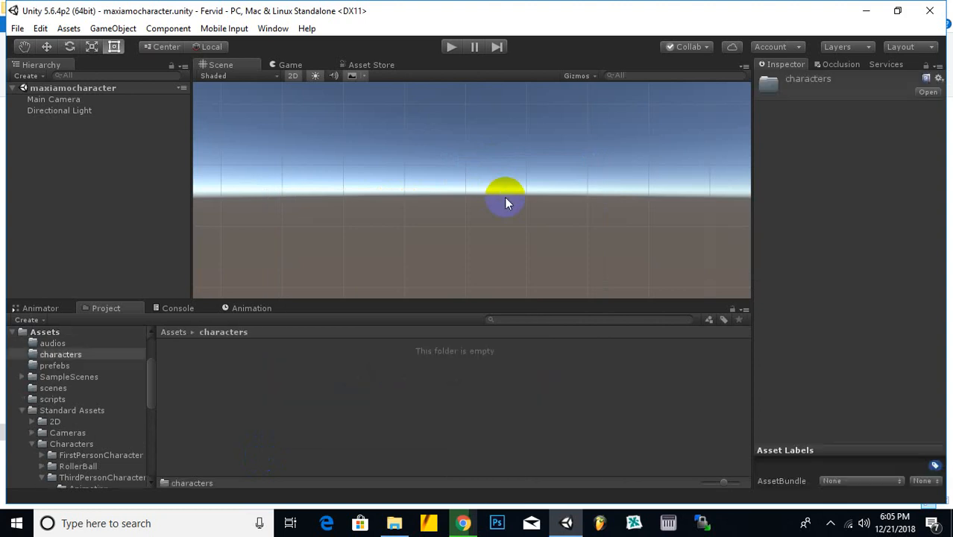
# Import dyno.fbx from File Explorer into the Unity characters folder and let Unity fix the normal map settings
pyautogui.click(394, 523)
pyautogui.click(158, 313)
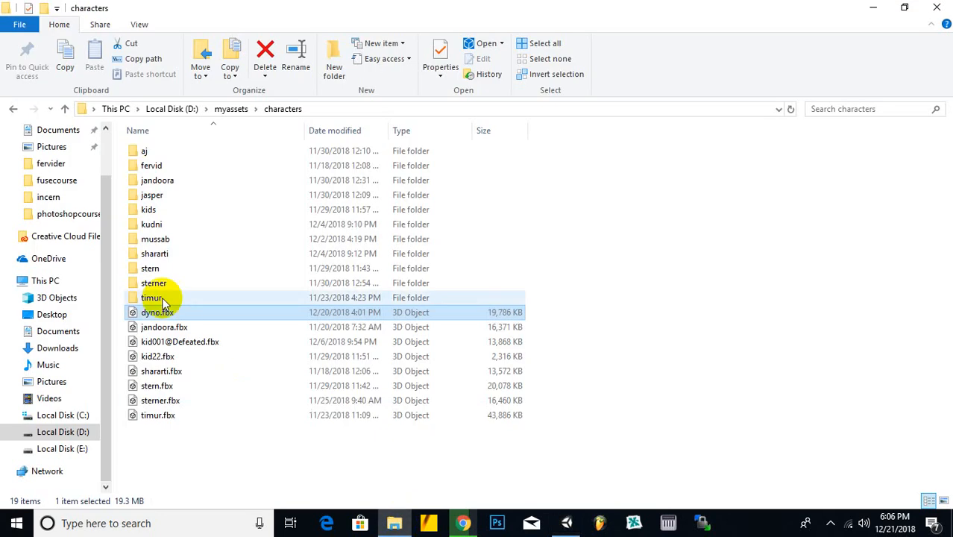
pyautogui.moveTo(162, 319); pyautogui.dragTo(548, 371)
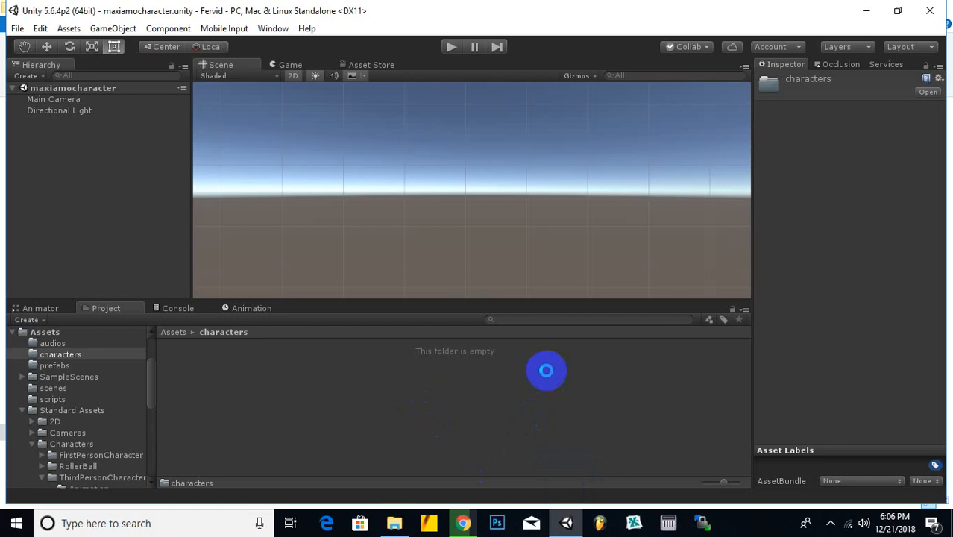
pyautogui.moveTo(546, 371); pyautogui.dragTo(419, 233)
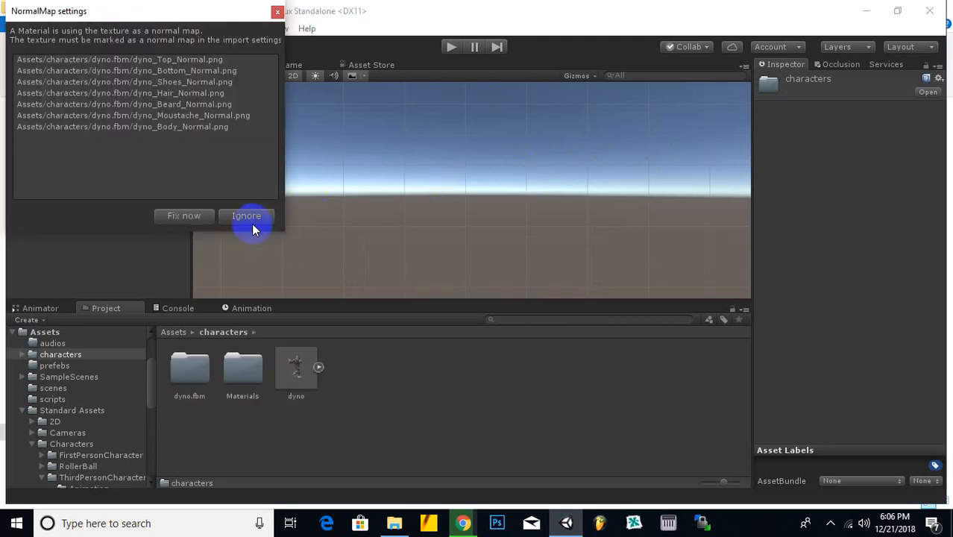
pyautogui.click(180, 217)
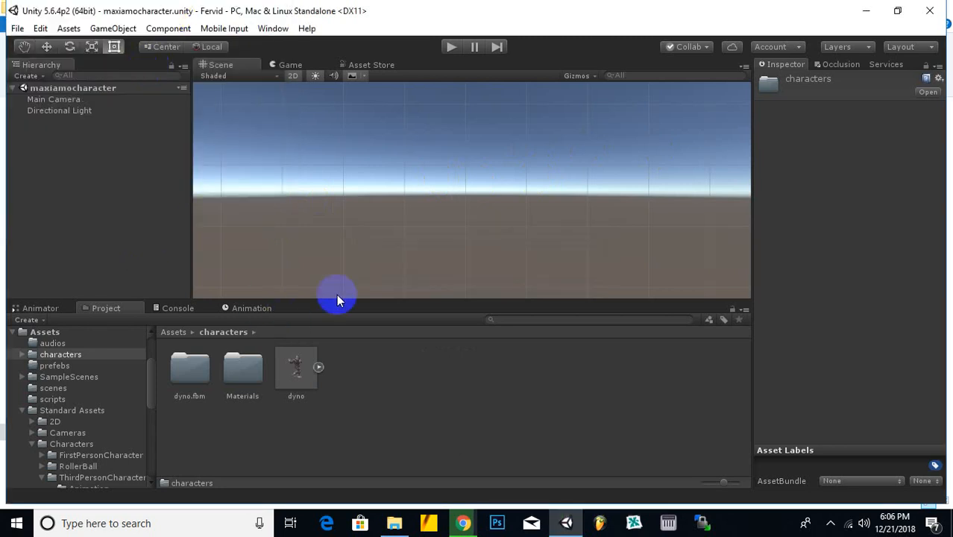
# Look through the character's textures in the dyno.fbm folder and return to the characters folder
pyautogui.click(299, 360)
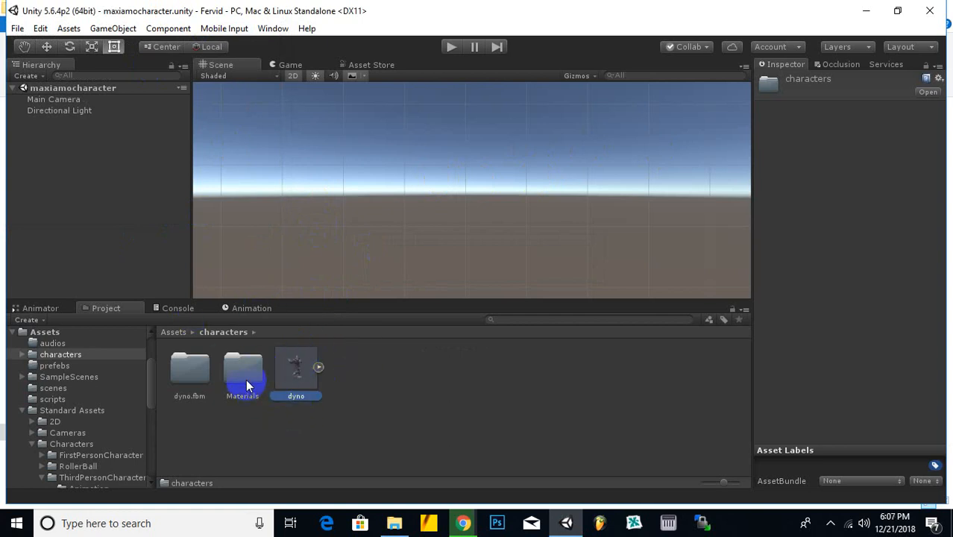
pyautogui.doubleClick(195, 386)
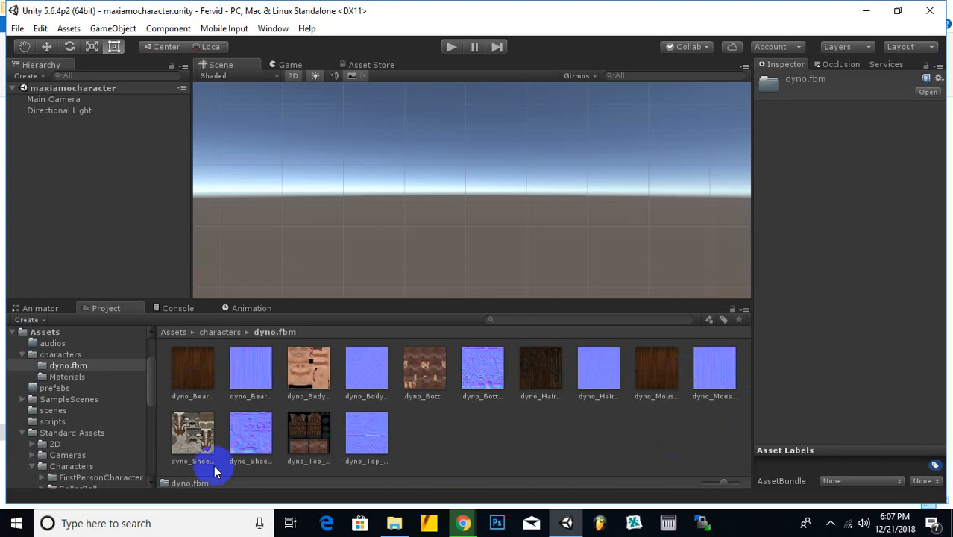
pyautogui.click(220, 332)
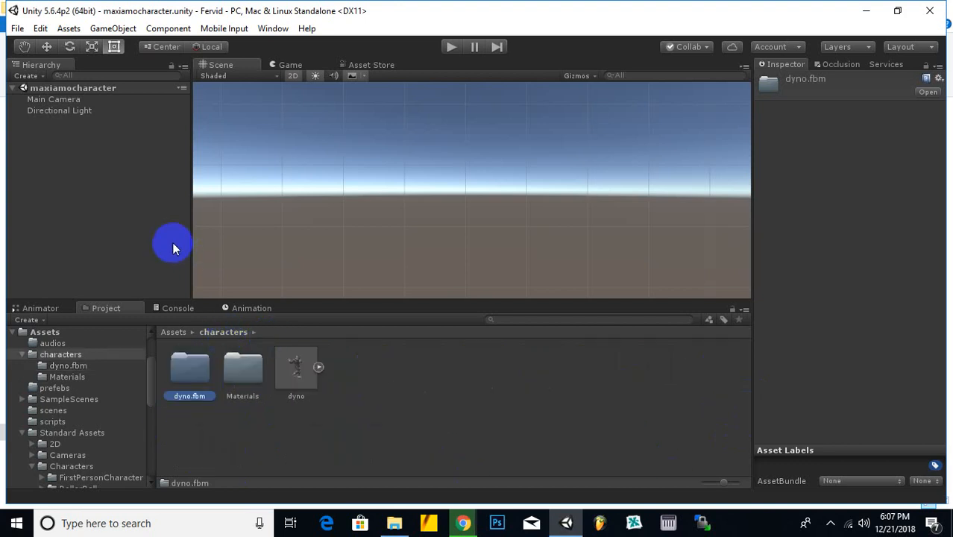
# Switch the Scene view from 2D to 3D and add a plane to the scene as the ground
pyautogui.click(278, 121)
pyautogui.click(292, 76)
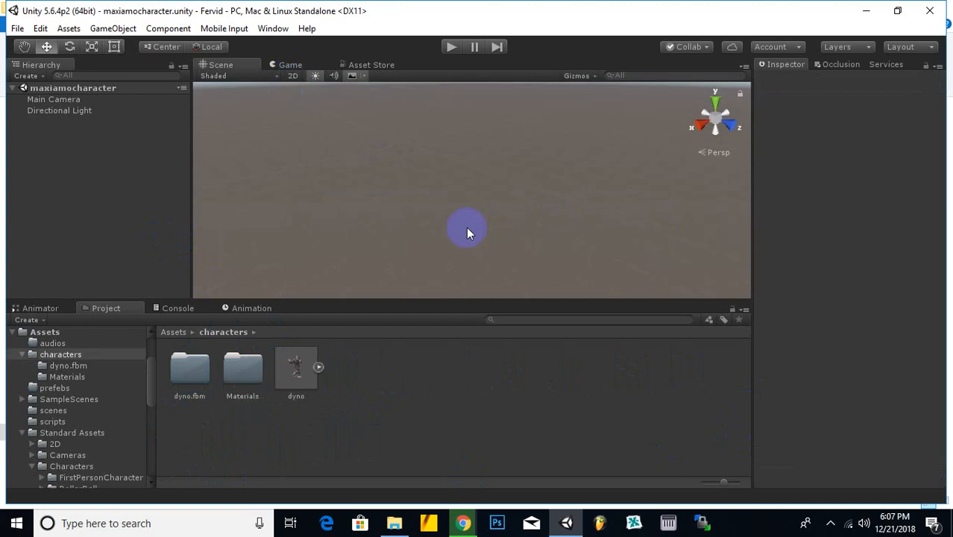
pyautogui.rightClick(94, 132)
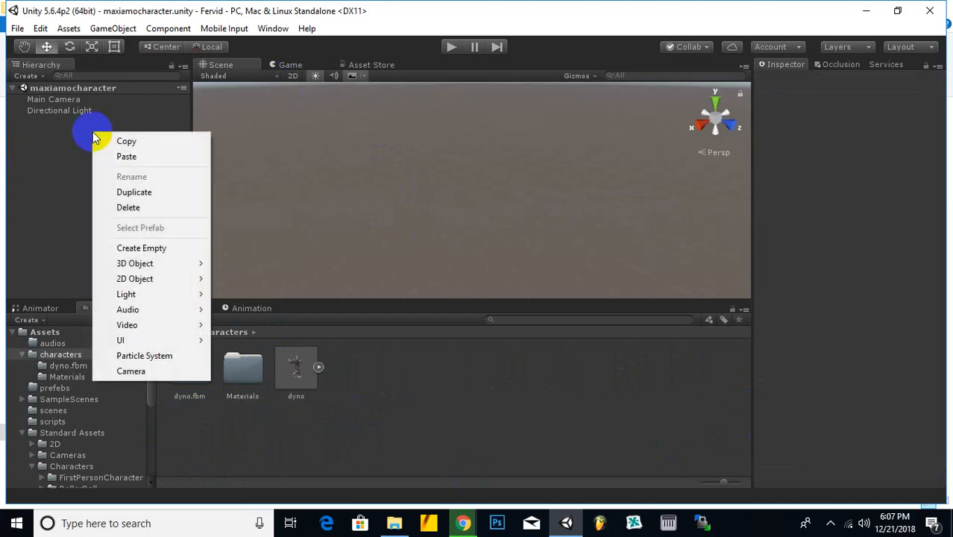
pyautogui.moveTo(145, 263)
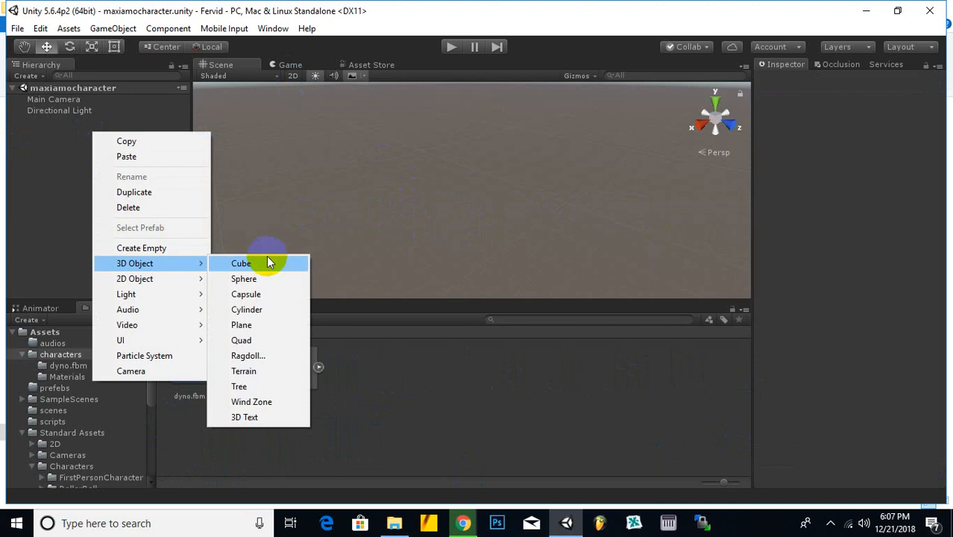
pyautogui.click(292, 324)
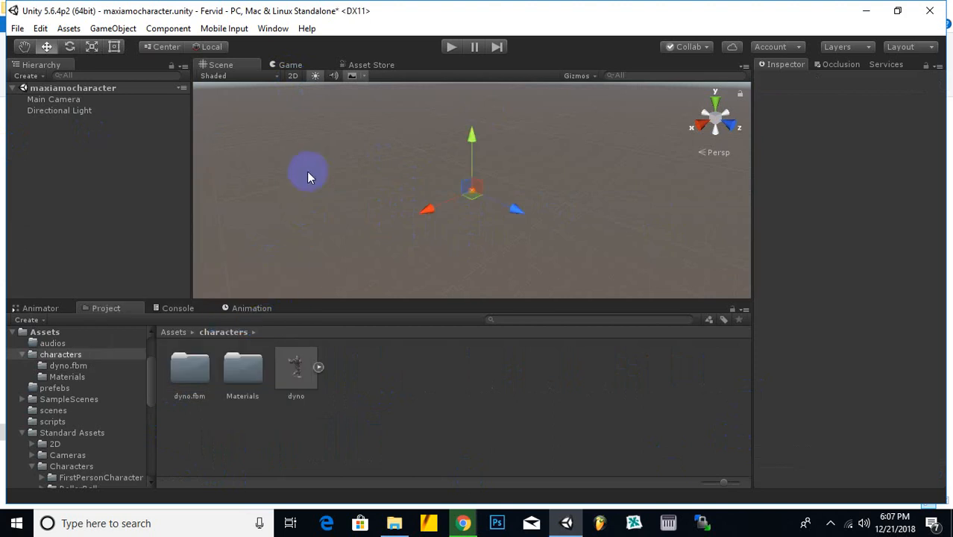
pyautogui.scroll(5, 490, 189)
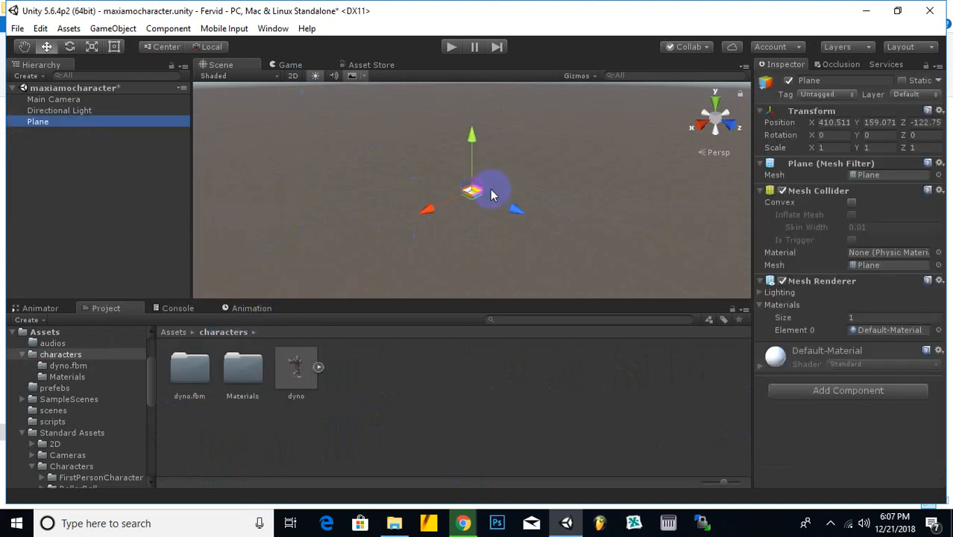
pyautogui.scroll(8, 491, 191)
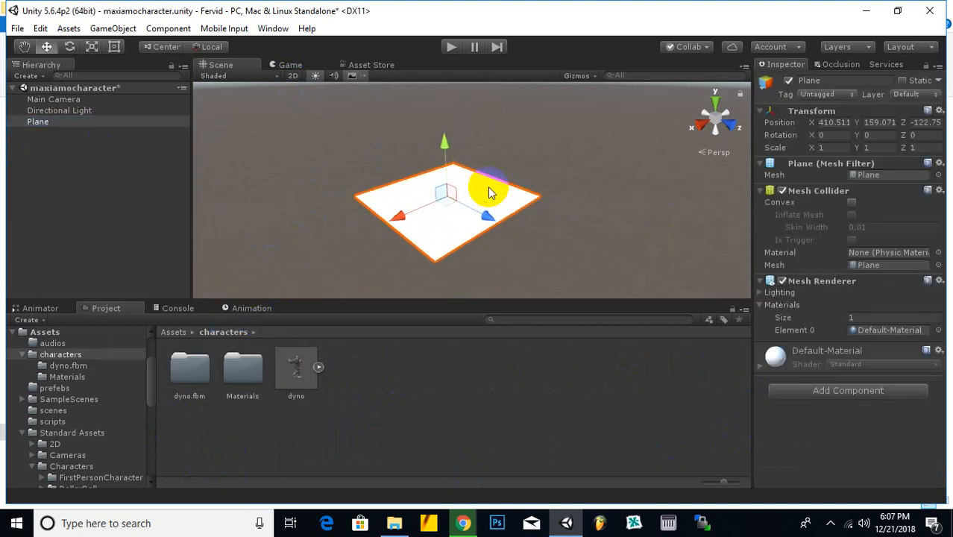
pyautogui.moveTo(480, 222); pyautogui.dragTo(504, 191, button='middle')
pyautogui.scroll(1, 491, 207)
pyautogui.moveTo(281, 237); pyautogui.dragTo(422, 233, button='middle')
pyautogui.moveTo(481, 233); pyautogui.dragTo(473, 221, button='middle')
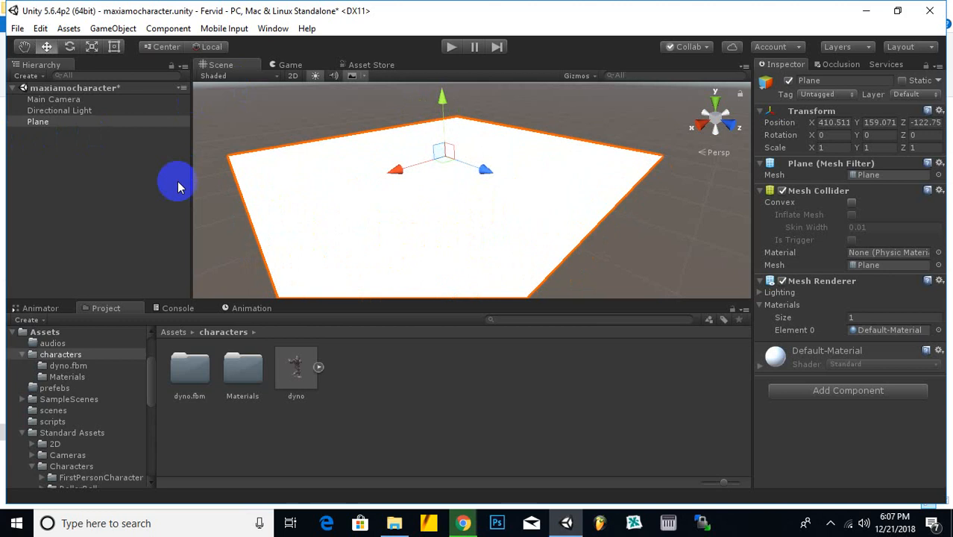
# Apply the brown dyno moustache material from the characters Materials folder to the plane
pyautogui.click(70, 102)
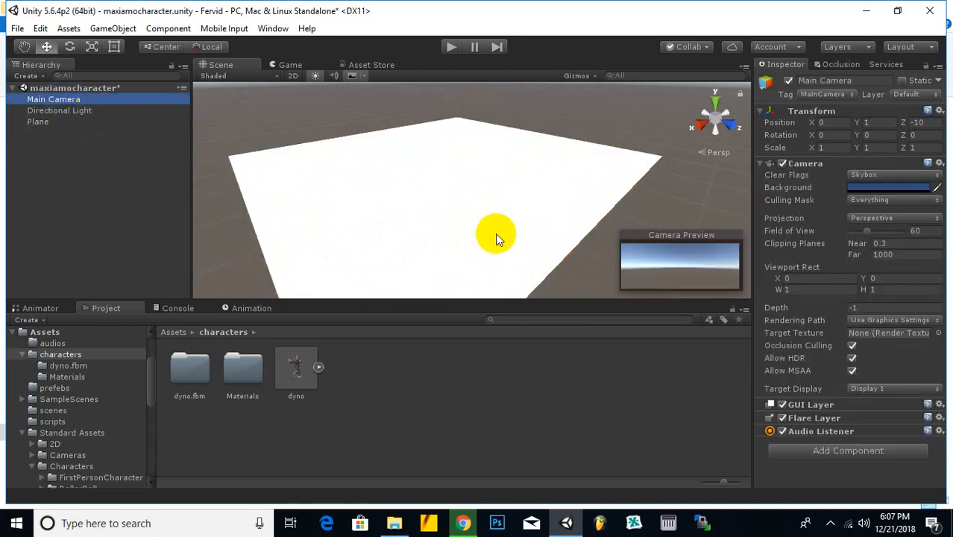
pyautogui.click(460, 215)
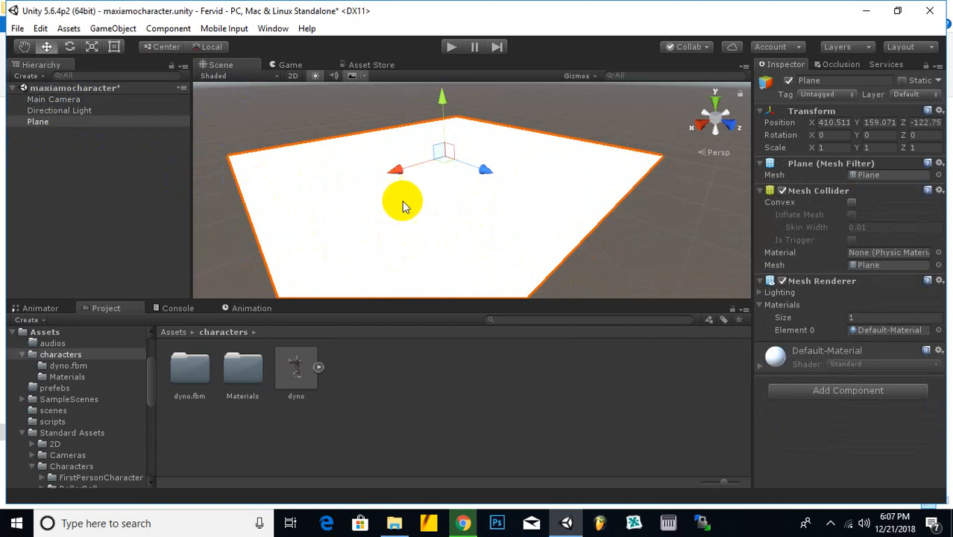
pyautogui.click(239, 377)
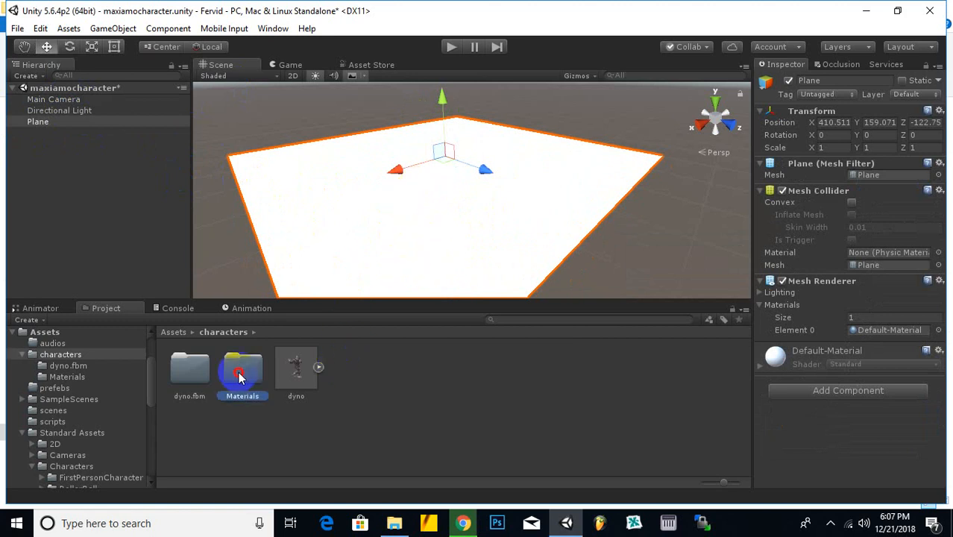
pyautogui.doubleClick(239, 376)
pyautogui.moveTo(400, 366); pyautogui.dragTo(468, 193)
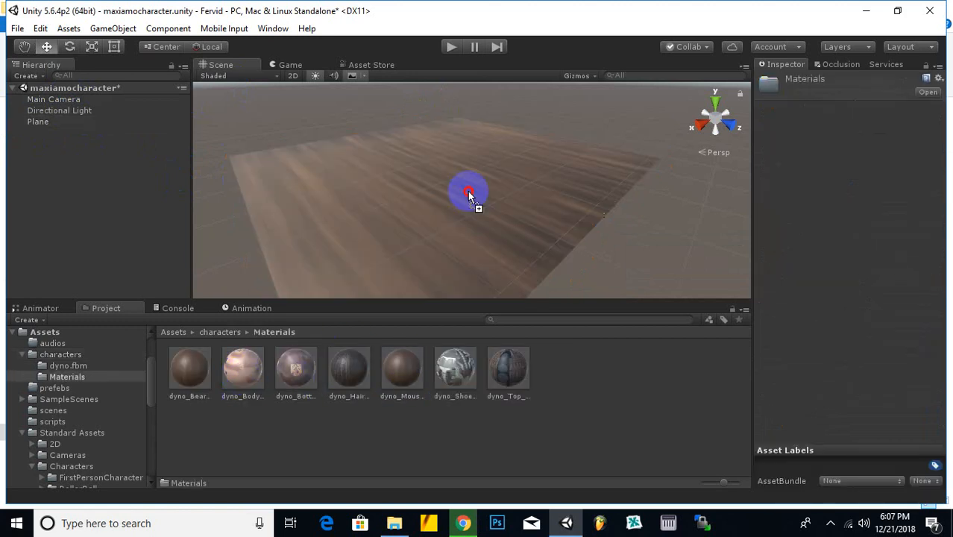
pyautogui.scroll(3, 480, 243)
pyautogui.moveTo(362, 215); pyautogui.dragTo(391, 226, button='middle')
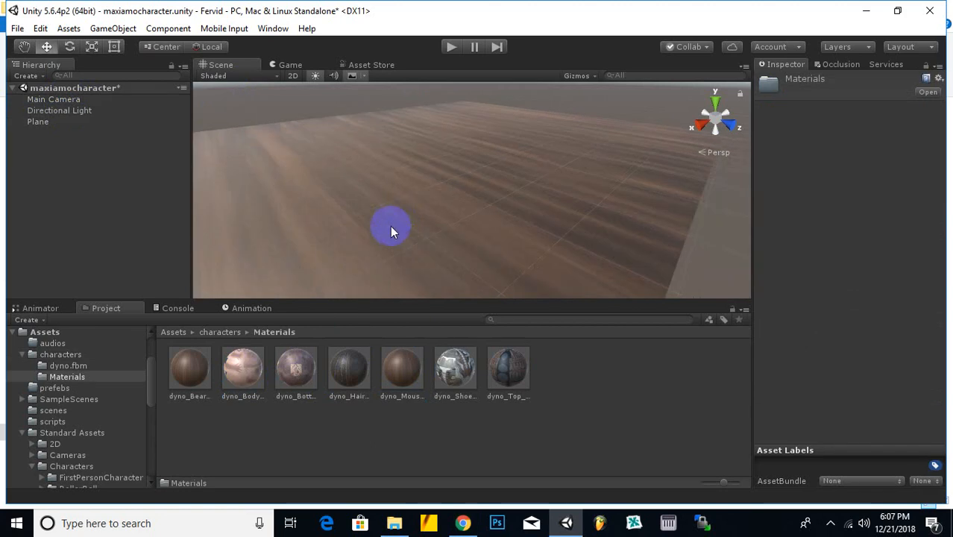
# Place the dyno model from the characters folder on the plane, at about X 413.23, Y 159.07, Z -120.3
pyautogui.click(232, 334)
pyautogui.click(400, 424)
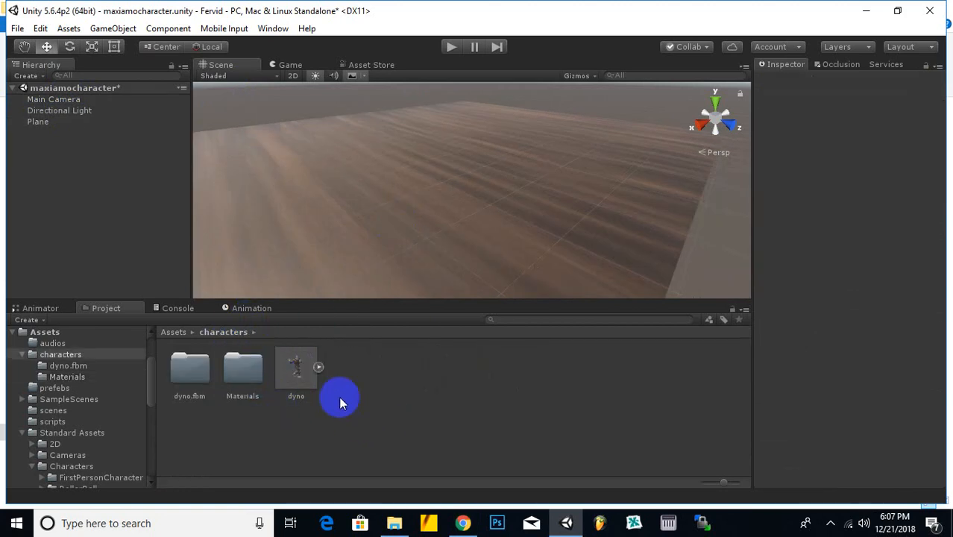
pyautogui.moveTo(312, 384); pyautogui.dragTo(440, 208)
pyautogui.scroll(-5, 362, 252)
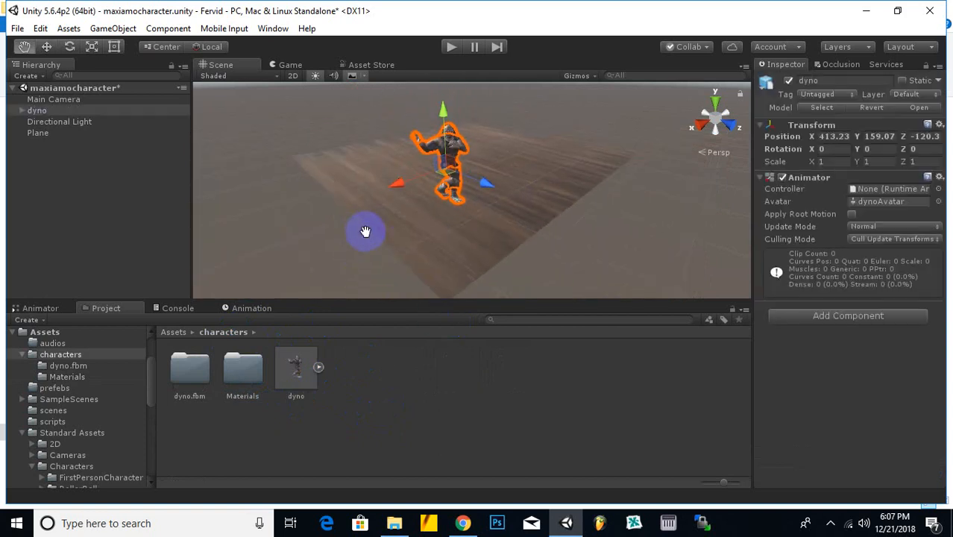
pyautogui.scroll(8, 434, 228)
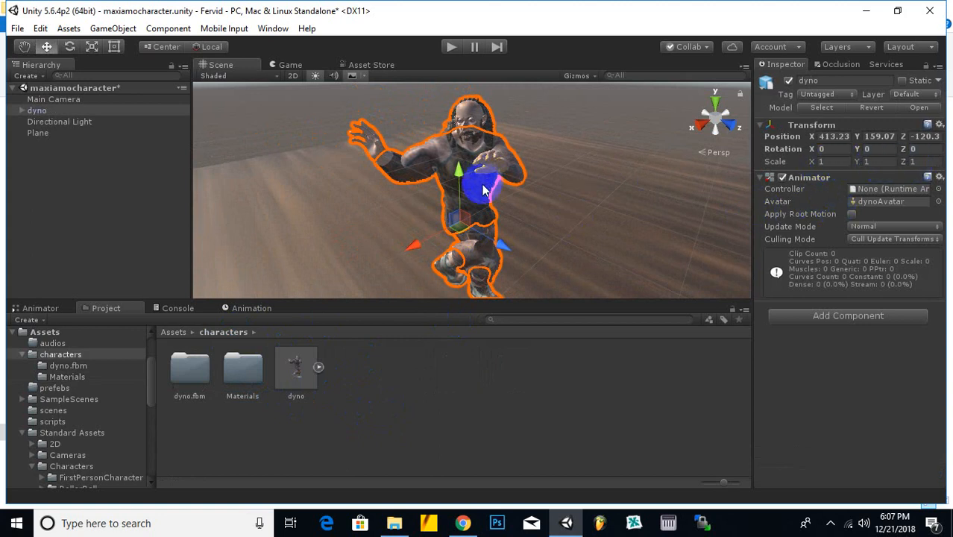
# Lower the dyno character along the Y axis to about 158.03
pyautogui.scroll(-3, 535, 196)
pyautogui.scroll(5, 517, 189)
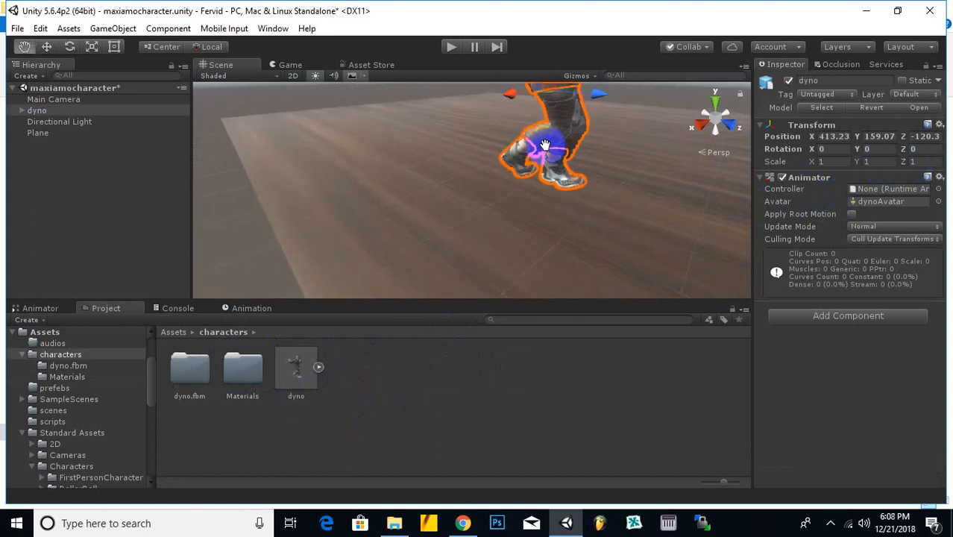
pyautogui.scroll(-5, 459, 105)
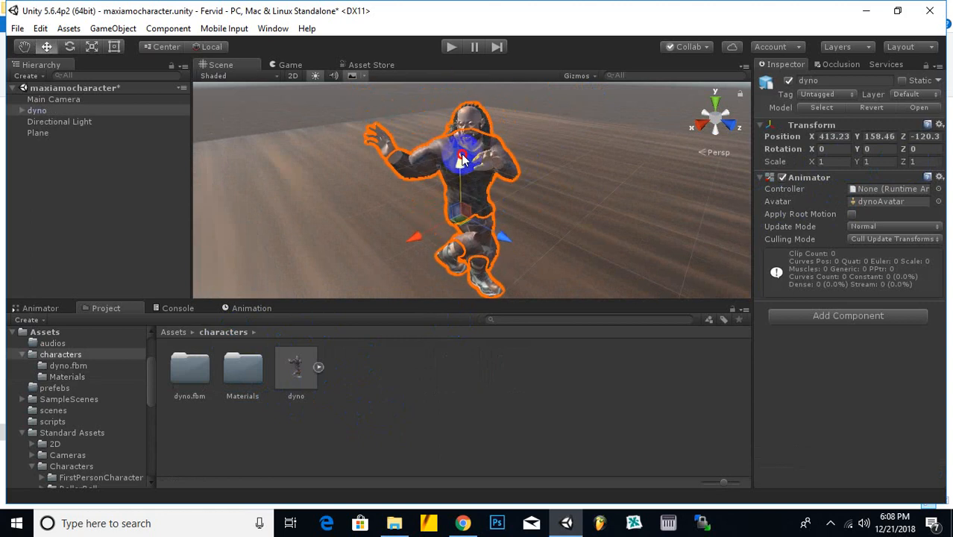
pyautogui.moveTo(525, 214); pyautogui.dragTo(511, 170, button='middle')
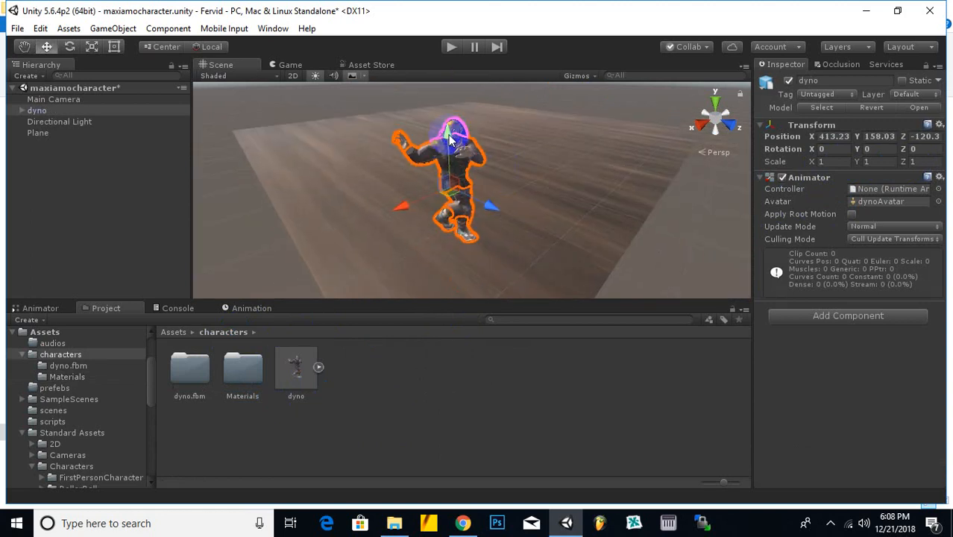
# Shift the dyno character on the plane to about X 412.99, Y 158.56, Z -121.1
pyautogui.moveTo(449, 135); pyautogui.dragTo(454, 191)
pyautogui.moveTo(430, 246); pyautogui.dragTo(472, 215)
pyautogui.moveTo(438, 118); pyautogui.dragTo(446, 56)
pyautogui.moveTo(475, 149); pyautogui.dragTo(406, 167)
pyautogui.scroll(-2, 405, 175)
pyautogui.moveTo(377, 179); pyautogui.dragTo(341, 236, button='middle')
pyautogui.scroll(3, 340, 236)
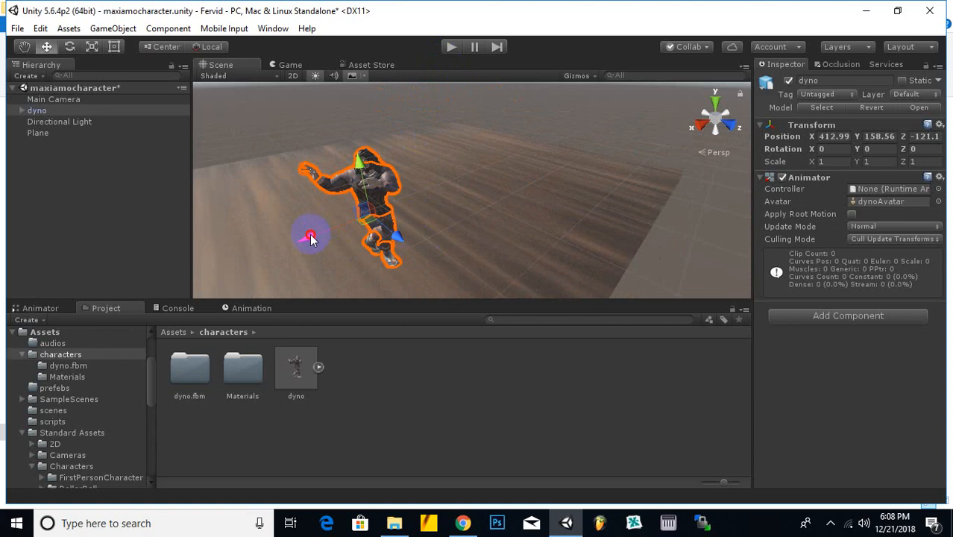
# Move the dyno character to about X 412.65, Z -123.2 and raise it along the Y axis
pyautogui.moveTo(310, 237); pyautogui.dragTo(331, 230)
pyautogui.moveTo(383, 170); pyautogui.dragTo(386, 254)
pyautogui.moveTo(432, 283); pyautogui.dragTo(343, 156)
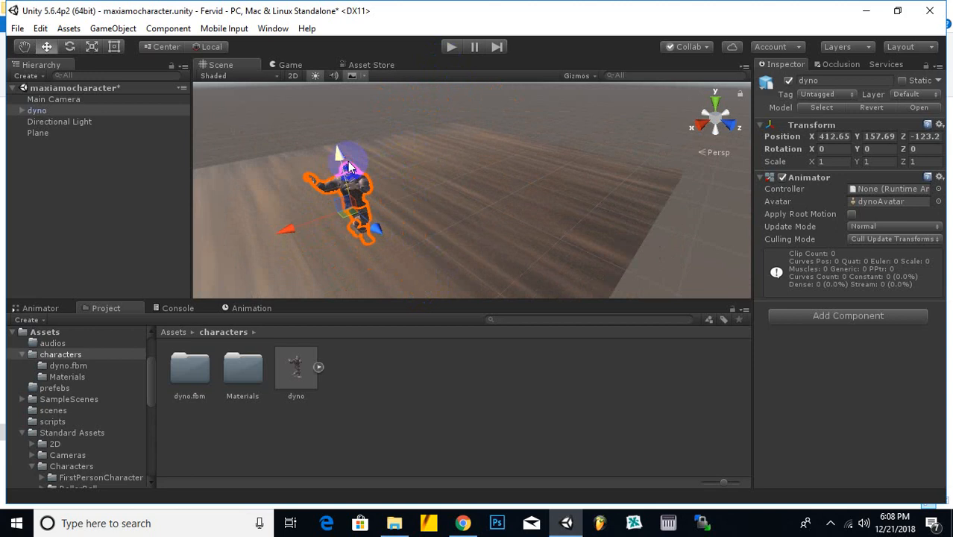
pyautogui.scroll(4, 374, 244)
pyautogui.moveTo(374, 244); pyautogui.dragTo(477, 210, button='middle')
pyautogui.scroll(3, 477, 211)
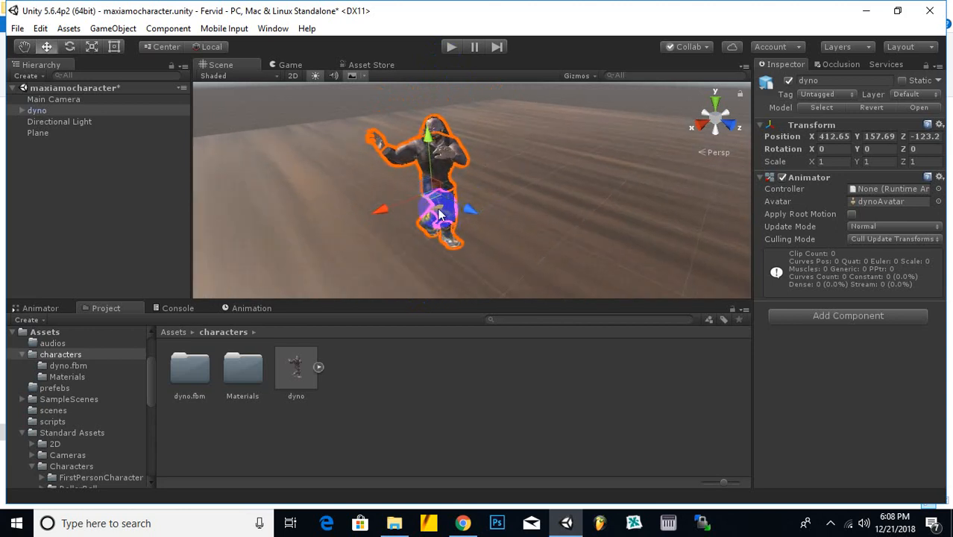
pyautogui.moveTo(424, 156); pyautogui.dragTo(428, 118)
# Change the shader of the plane's dyno_Moustache_Diffuse material to Nature/SpeedTree
pyautogui.click(531, 226)
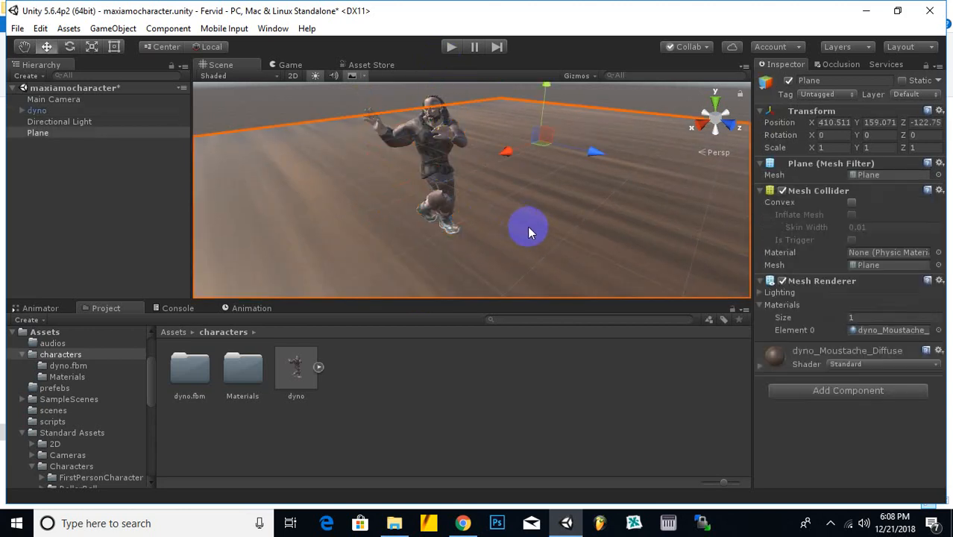
pyautogui.click(884, 364)
pyautogui.moveTo(830, 276)
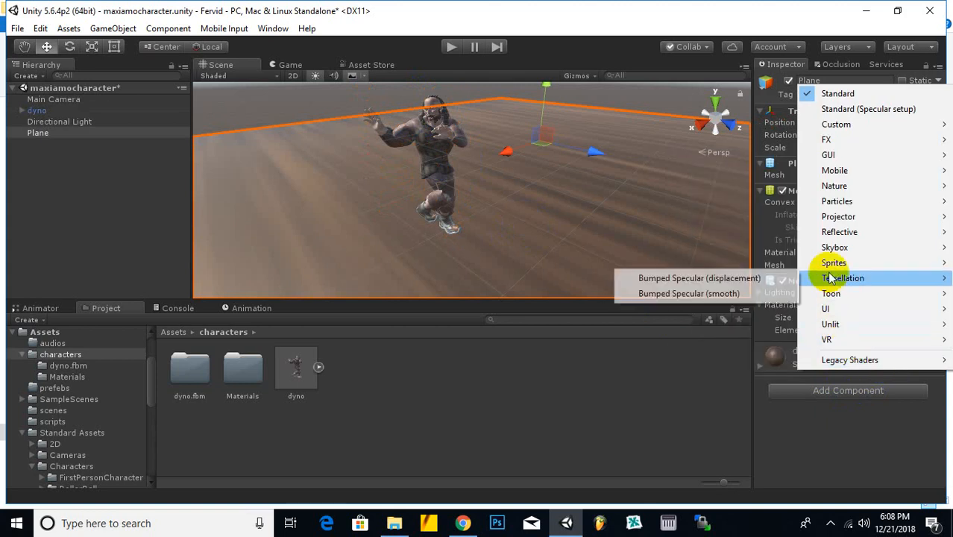
pyautogui.click(561, 270)
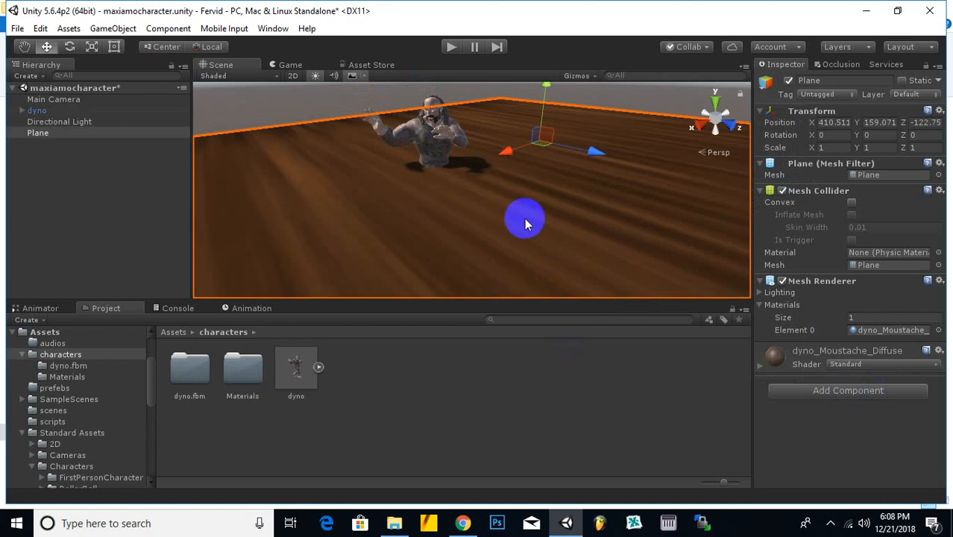
# Move the dyno character up onto the plane's surface, at about X 413.54, Y 159.09, Z -120.9
pyautogui.moveTo(507, 203); pyautogui.dragTo(509, 223, button='middle')
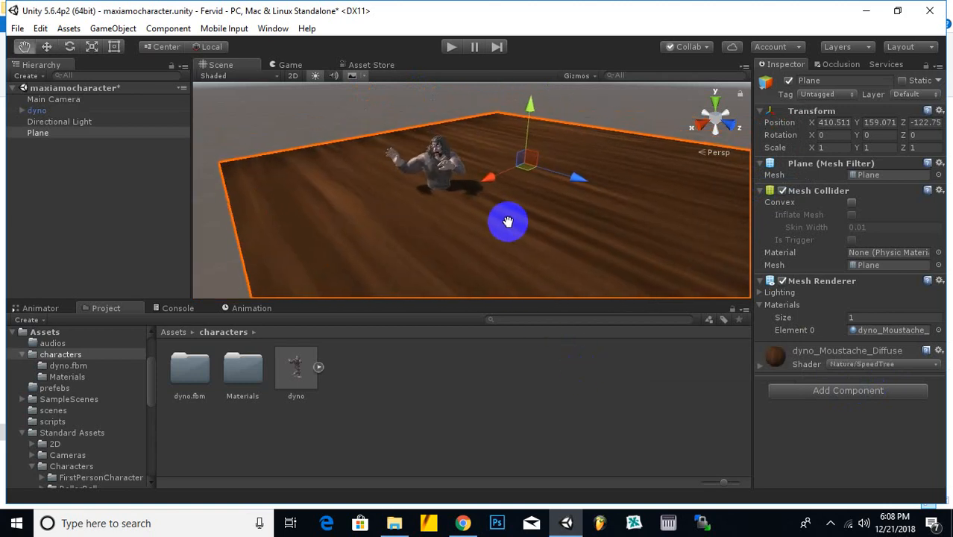
pyautogui.click(435, 162)
pyautogui.moveTo(431, 152); pyautogui.dragTo(511, 148)
pyautogui.scroll(-2, 457, 217)
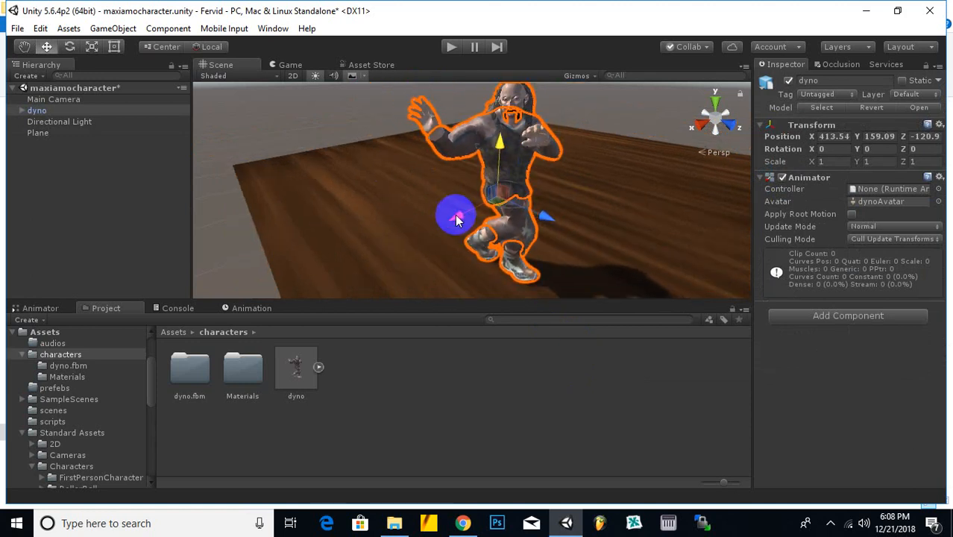
# Examine the dyno character's face, hands and torso up close to check how its materials render
pyautogui.moveTo(457, 232); pyautogui.dragTo(390, 266, button='middle')
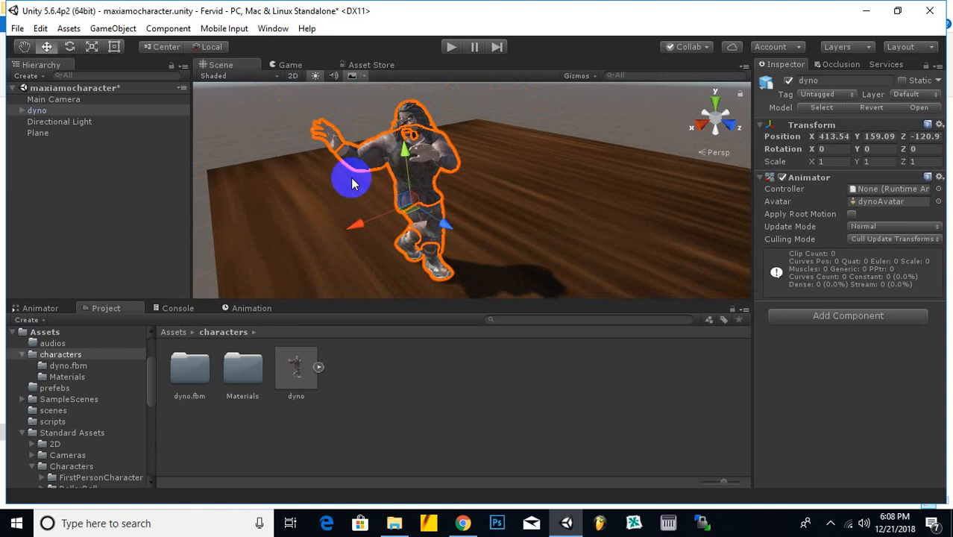
pyautogui.scroll(2, 384, 119)
pyautogui.moveTo(385, 119); pyautogui.dragTo(410, 154, button='middle')
pyautogui.scroll(4, 496, 189)
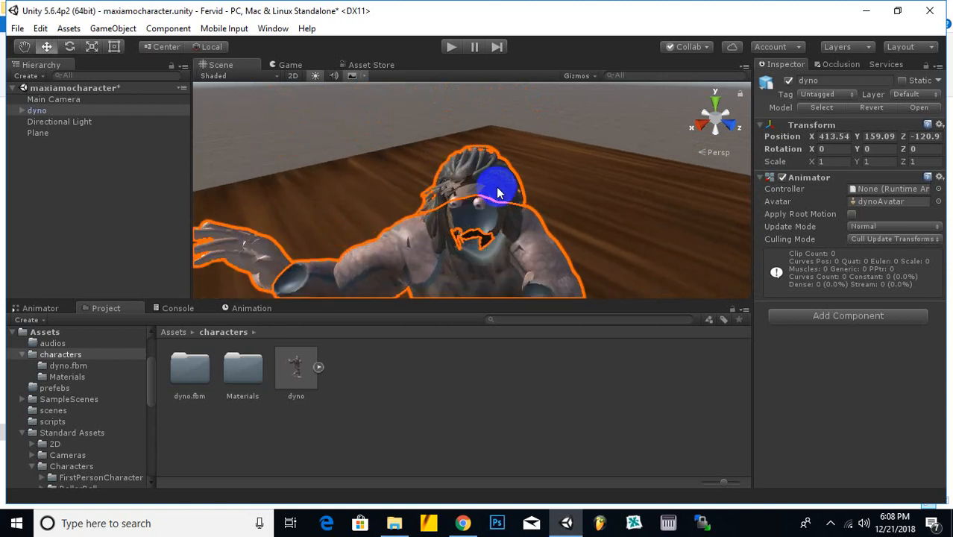
pyautogui.scroll(-5, 538, 190)
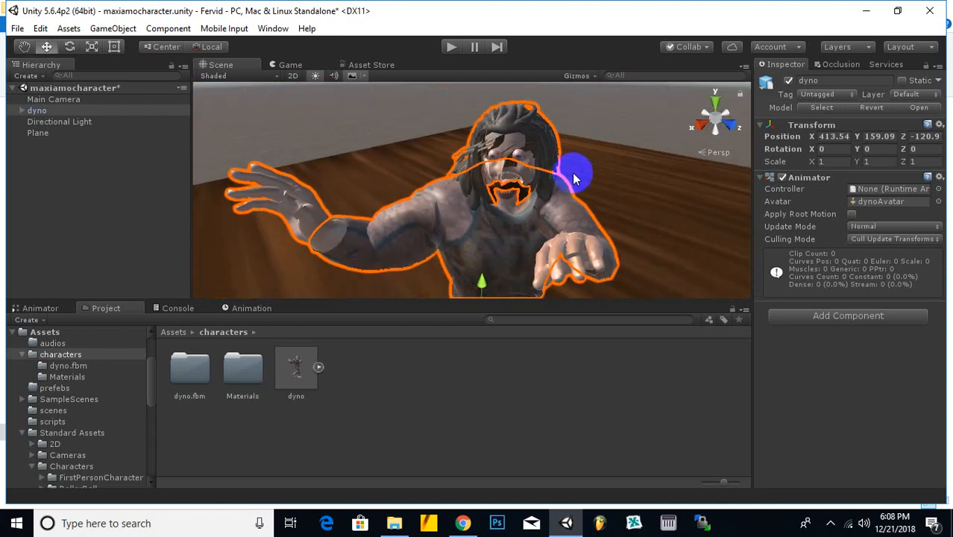
pyautogui.keyDown('alt'); pyautogui.moveTo(571, 175); pyautogui.dragTo(617, 175); pyautogui.keyUp('alt')
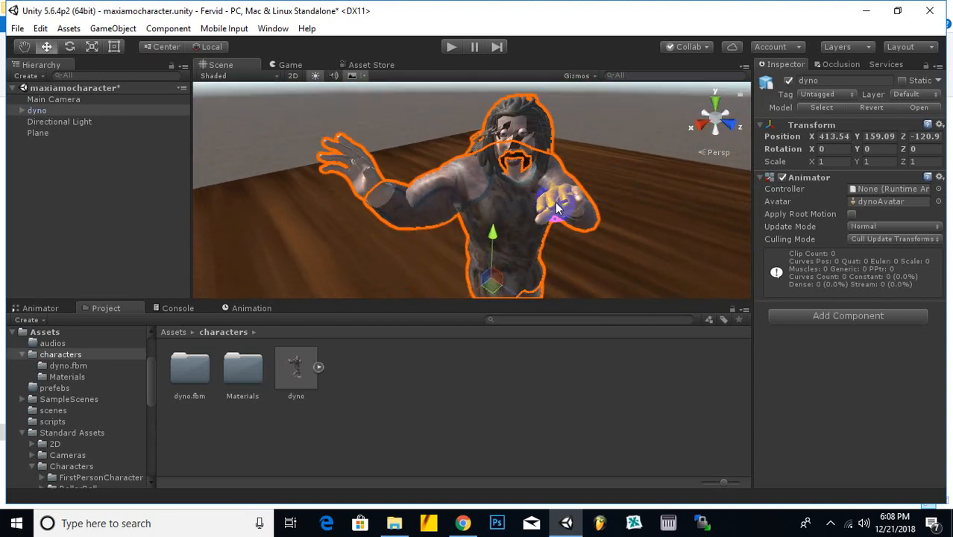
pyautogui.keyDown('alt'); pyautogui.moveTo(601, 209); pyautogui.dragTo(539, 239); pyautogui.keyUp('alt')
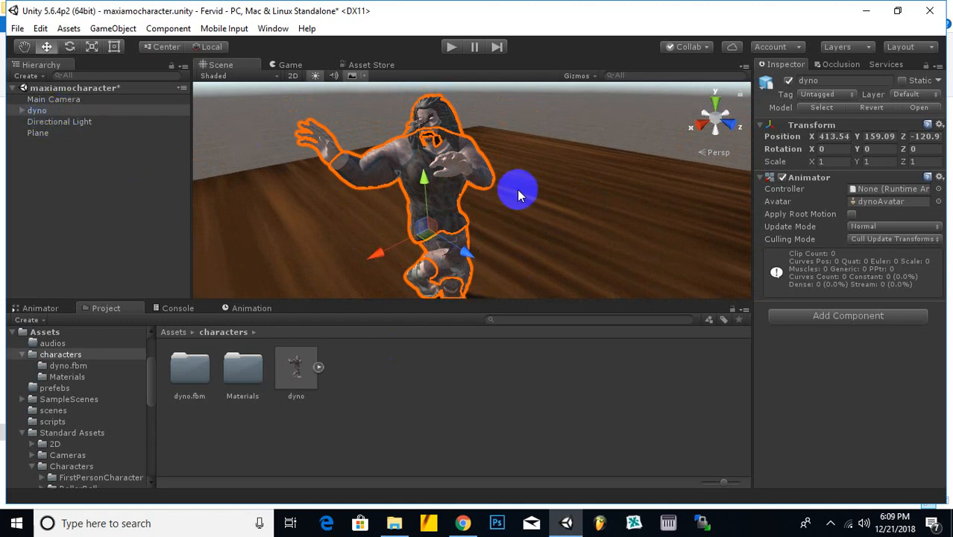
pyautogui.keyDown('alt'); pyautogui.moveTo(520, 195); pyautogui.dragTo(472, 142); pyautogui.keyUp('alt')
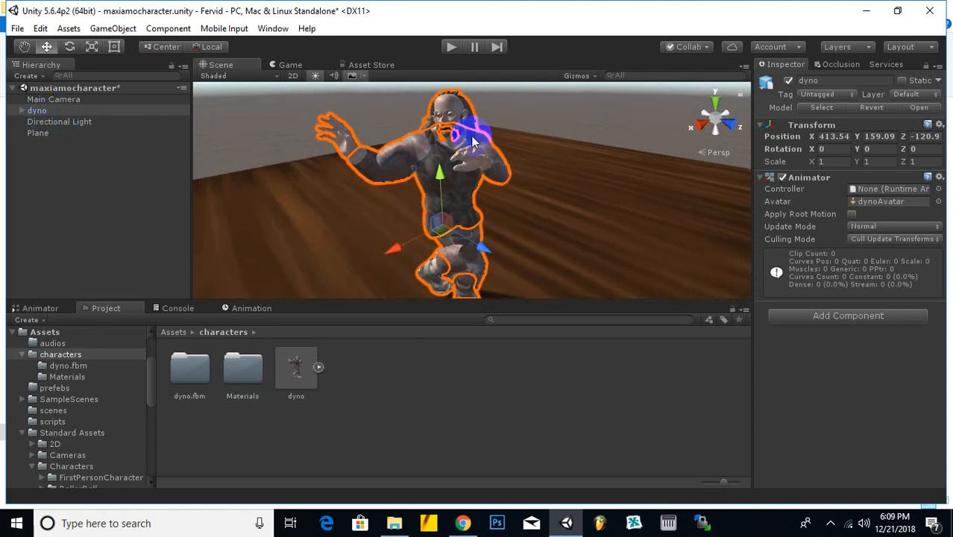
# Set the rendering mode of the dyno Body's dyno_Body_Diffuse material to Opaque
pyautogui.click(20, 111)
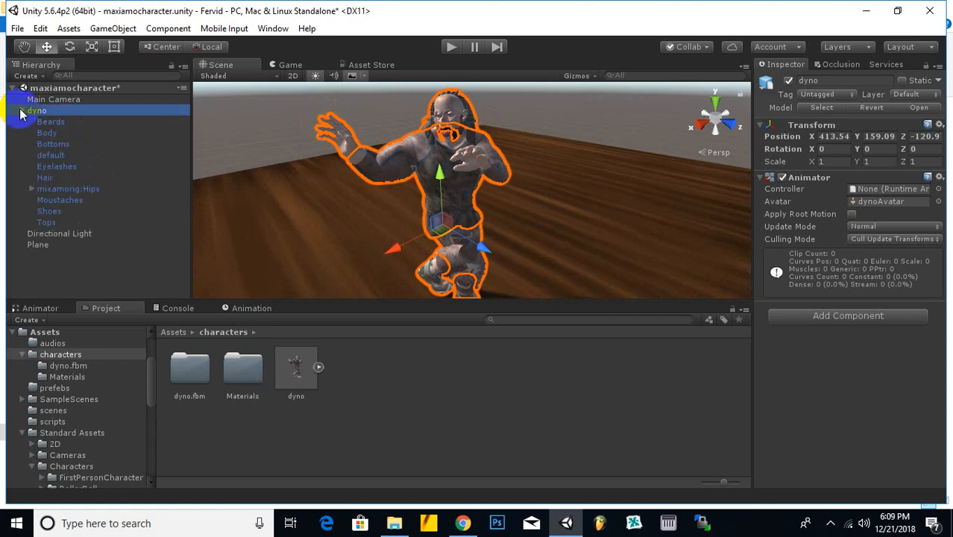
pyautogui.click(46, 136)
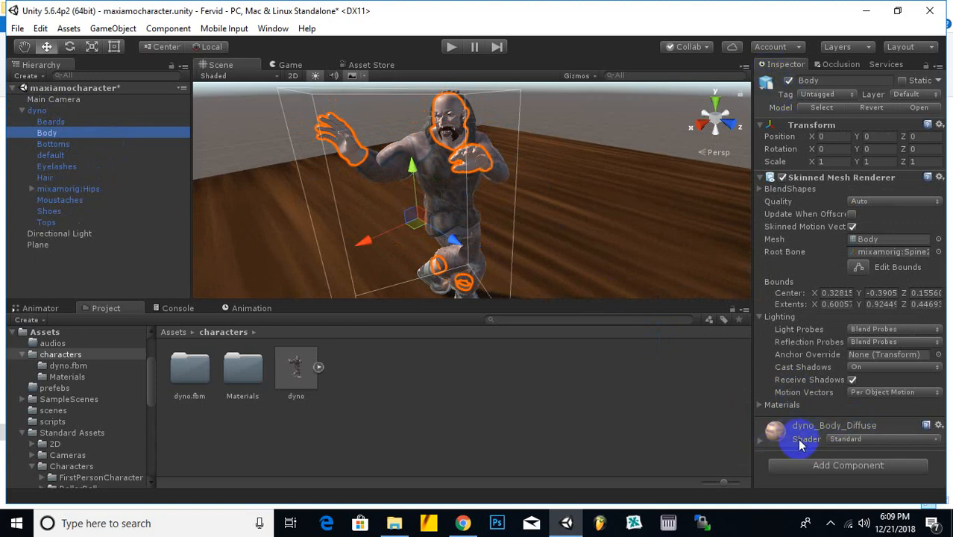
pyautogui.click(758, 445)
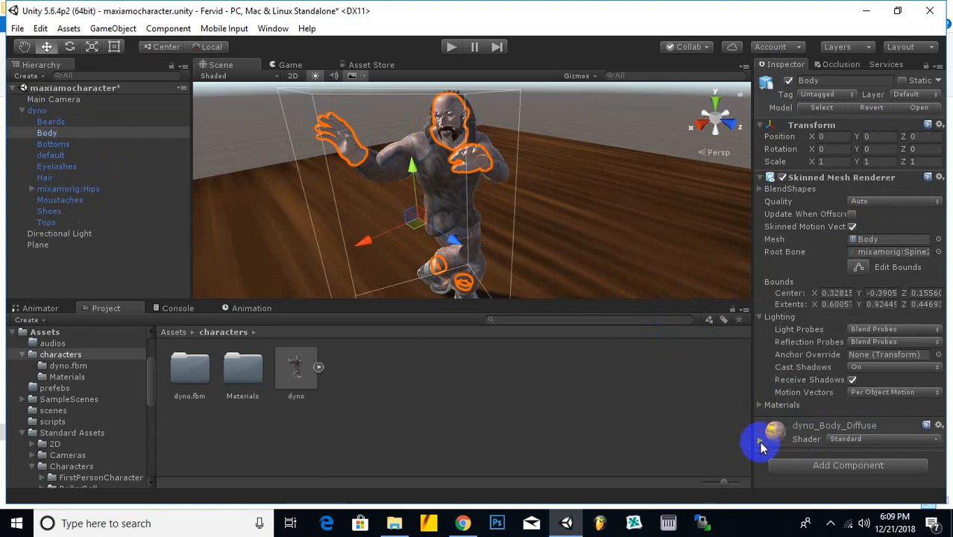
pyautogui.click(759, 444)
pyautogui.click(760, 444)
pyautogui.click(760, 445)
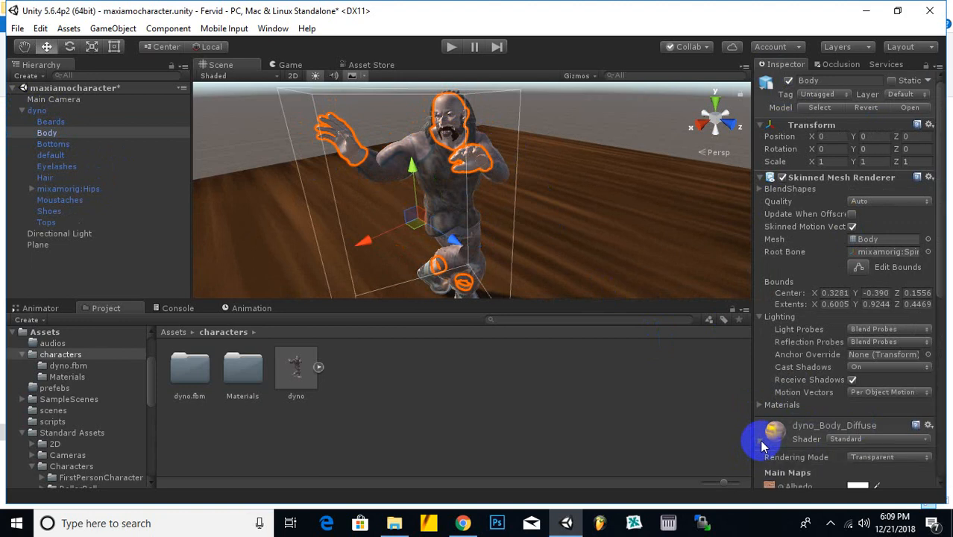
pyautogui.scroll(-3, 823, 403)
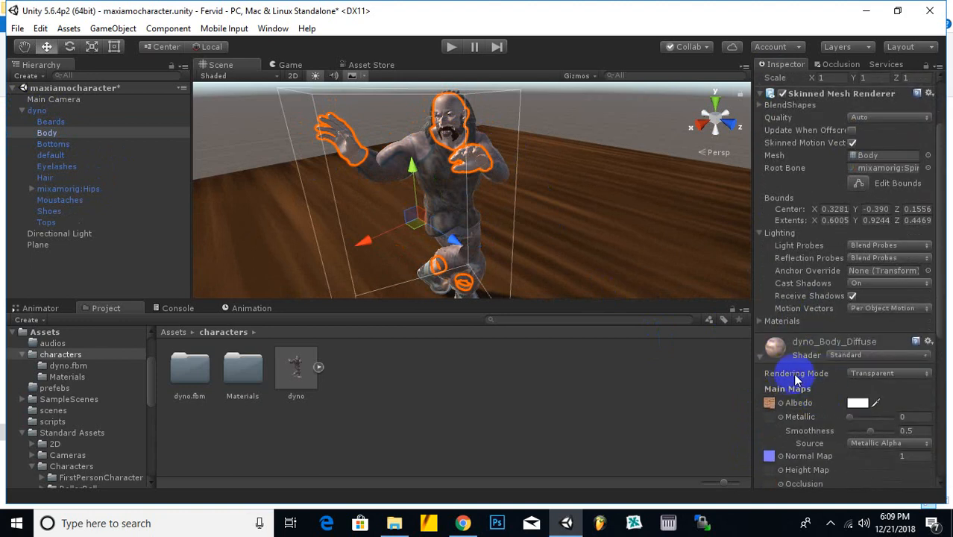
pyautogui.click(880, 376)
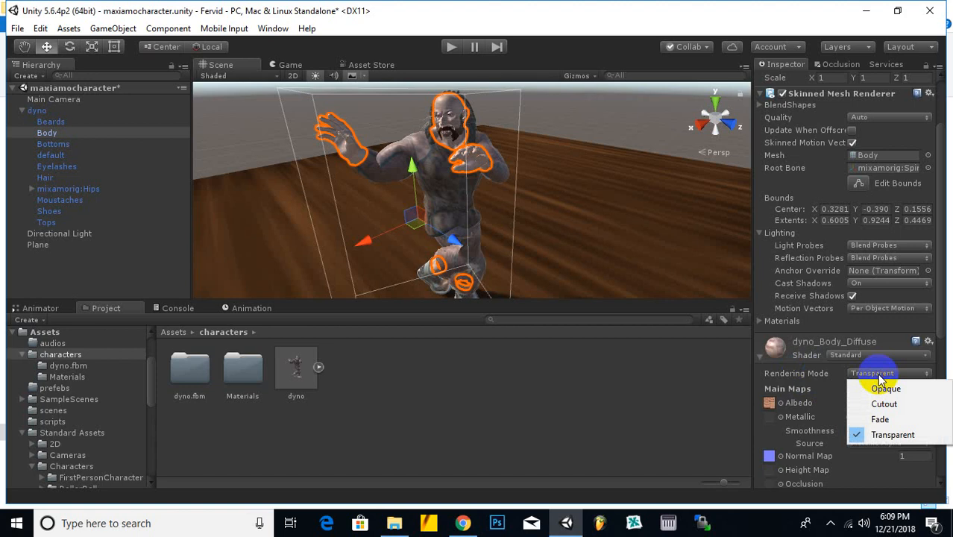
pyautogui.click(884, 389)
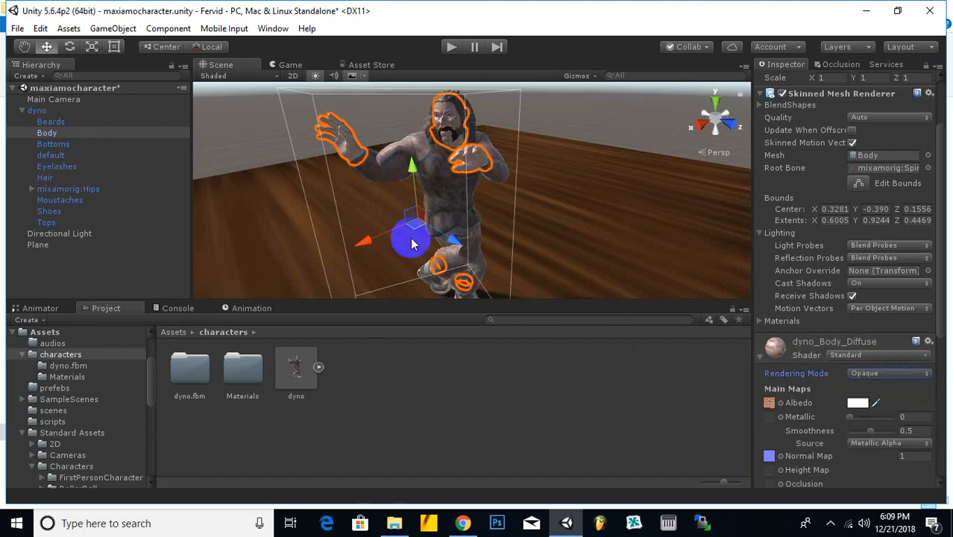
# Inspect the dyno's face, hands and upper body with the opaque body material from several angles
pyautogui.scroll(3, 436, 179)
pyautogui.keyDown('alt'); pyautogui.moveTo(560, 222); pyautogui.dragTo(597, 230); pyautogui.keyUp('alt')
pyautogui.scroll(5, 581, 185)
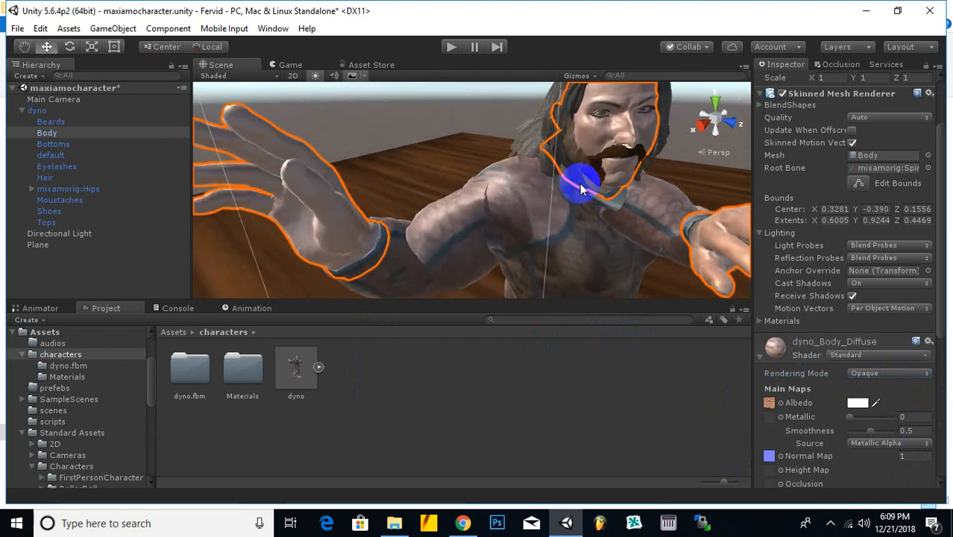
pyautogui.moveTo(632, 205); pyautogui.dragTo(583, 235, button='middle')
pyautogui.keyDown('alt'); pyautogui.moveTo(582, 236); pyautogui.dragTo(604, 249); pyautogui.keyUp('alt')
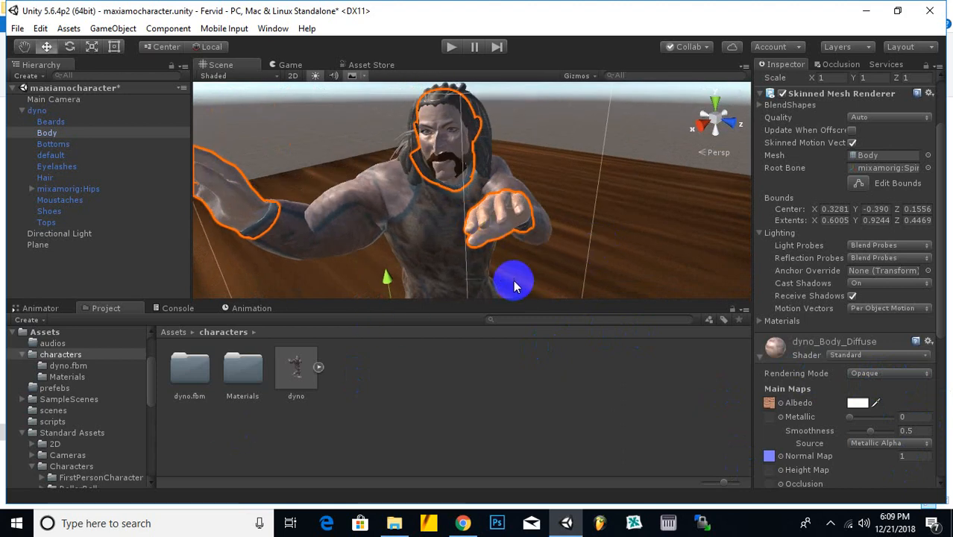
pyautogui.scroll(-2, 615, 252)
pyautogui.moveTo(428, 264); pyautogui.dragTo(471, 260, button='middle')
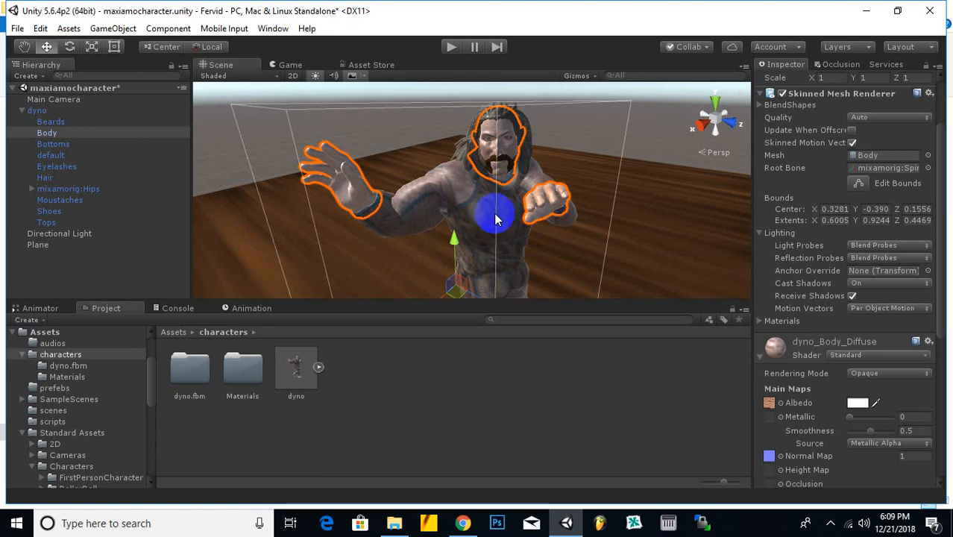
pyautogui.scroll(3, 498, 223)
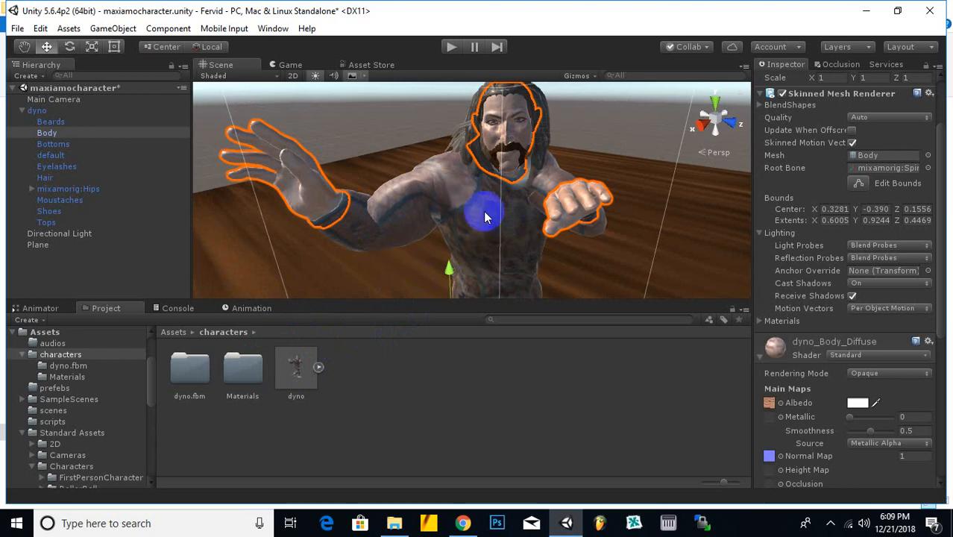
# Apply the dyno_Beard_Diffuse texture from the dyno.fbm folder to the dyno character's beard
pyautogui.doubleClick(250, 377)
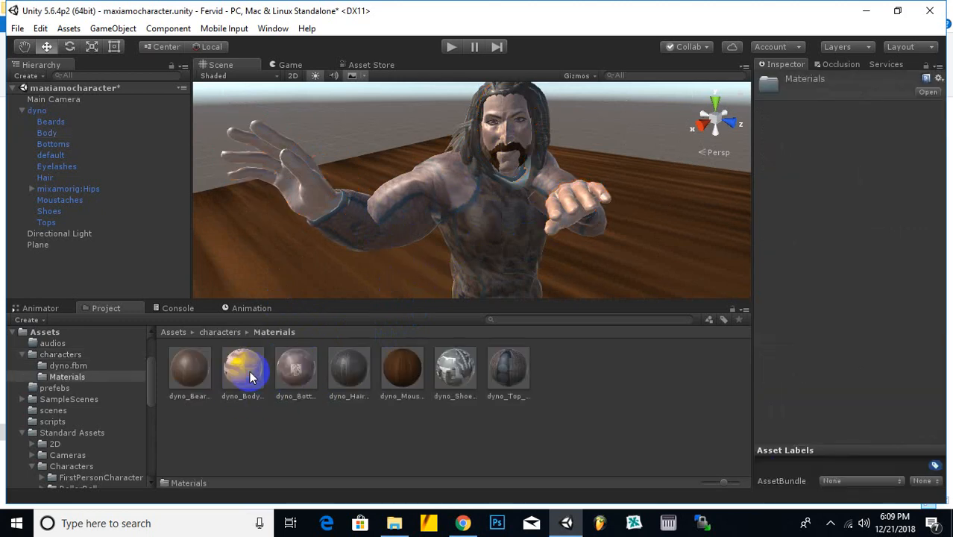
pyautogui.click(217, 333)
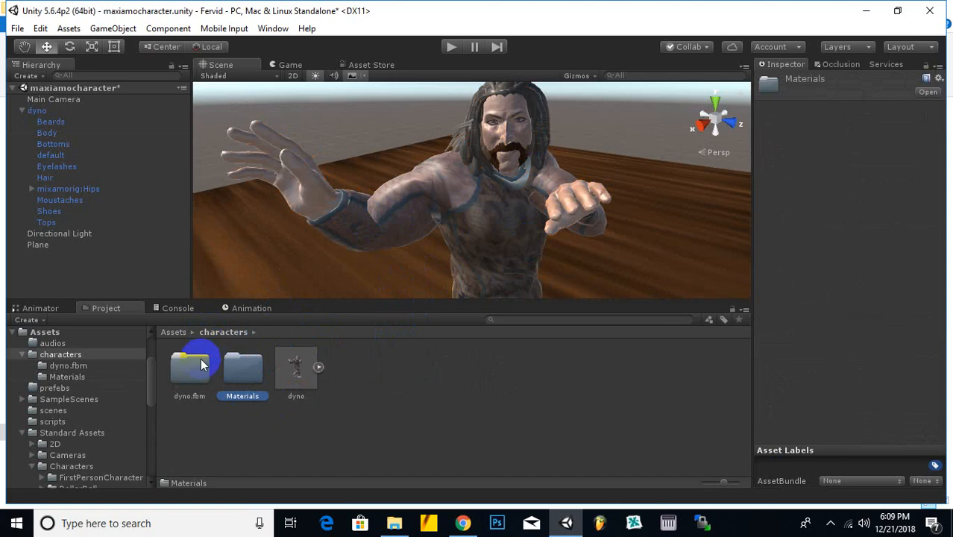
pyautogui.doubleClick(190, 365)
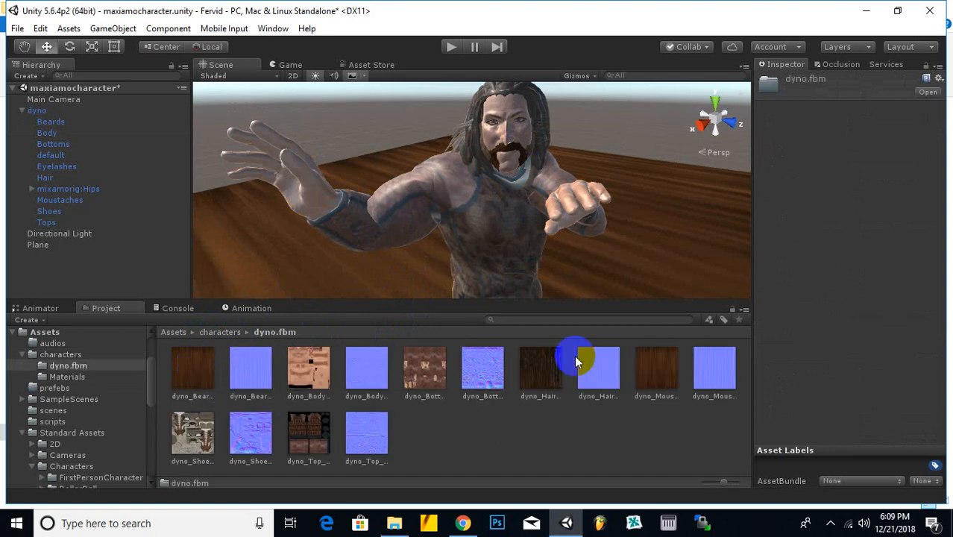
pyautogui.click(195, 397)
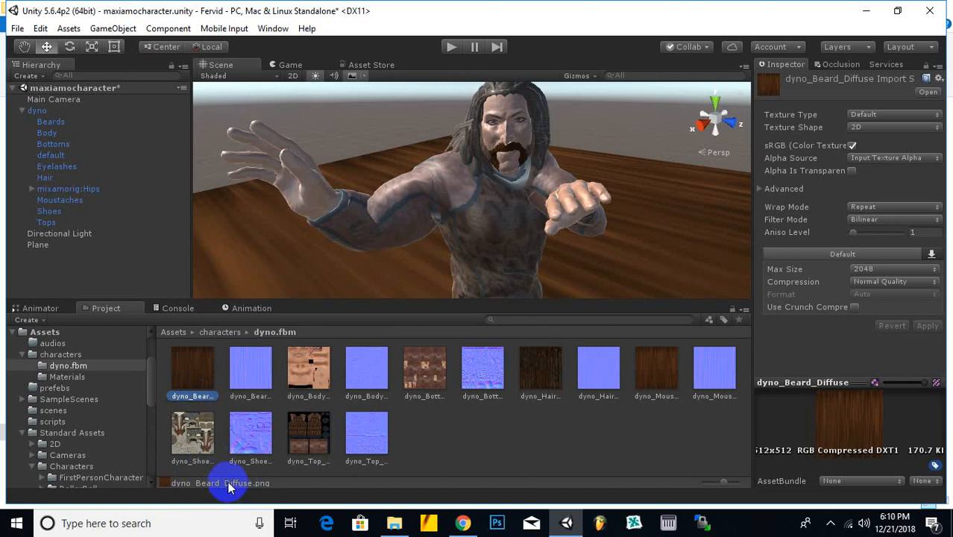
pyautogui.moveTo(192, 377); pyautogui.dragTo(486, 155)
pyautogui.scroll(5, 494, 154)
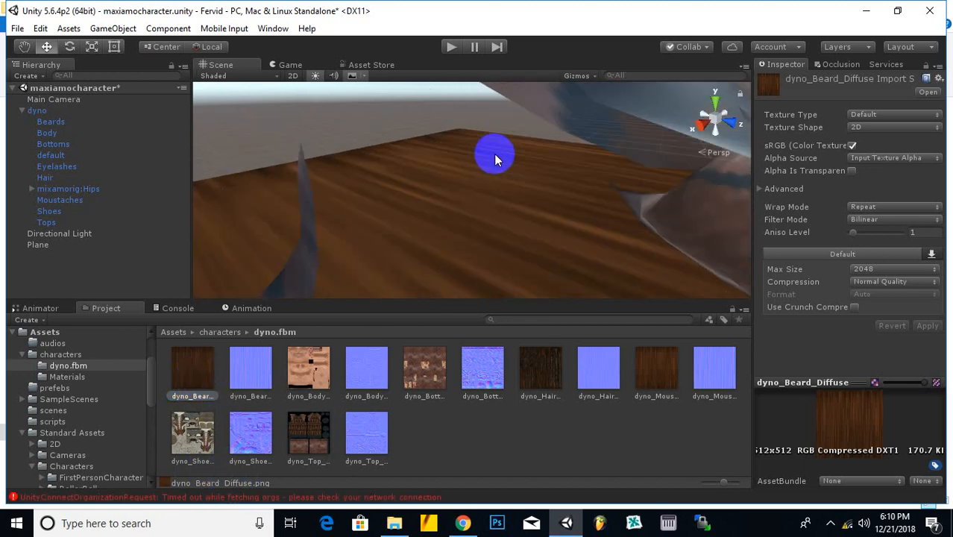
pyautogui.scroll(-3, 495, 154)
pyautogui.moveTo(495, 155); pyautogui.dragTo(453, 170, button='middle')
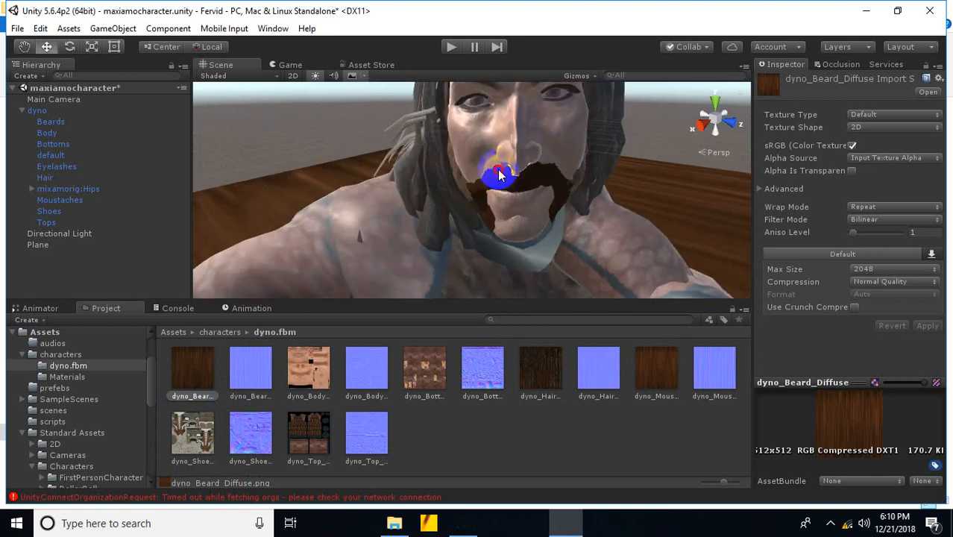
pyautogui.click(400, 266)
pyautogui.moveTo(200, 369); pyautogui.dragTo(550, 219)
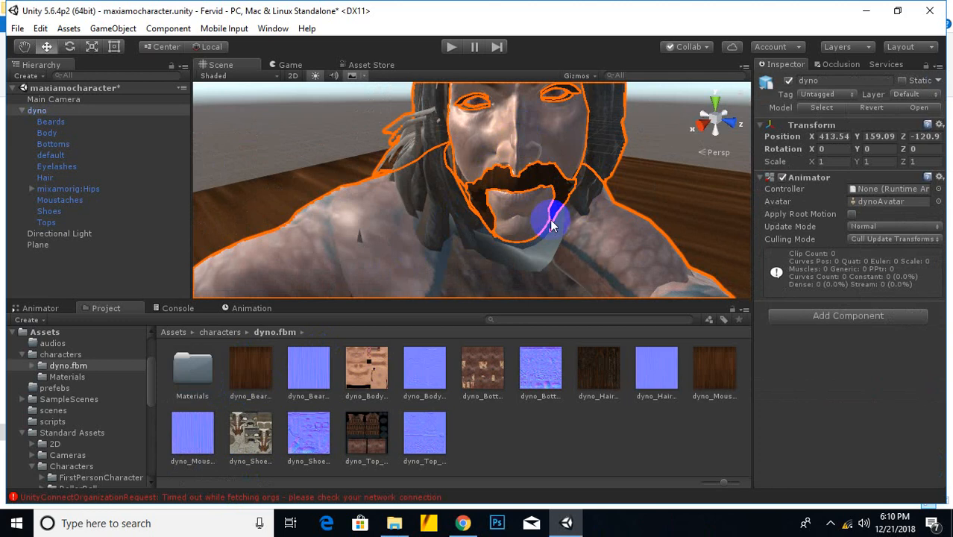
# Apply the skin-coloured dyno_Body texture from the dyno.fbm folder to the dyno character's torso
pyautogui.scroll(-3, 422, 244)
pyautogui.moveTo(417, 239); pyautogui.dragTo(381, 342, button='middle')
pyautogui.moveTo(375, 367); pyautogui.dragTo(516, 276)
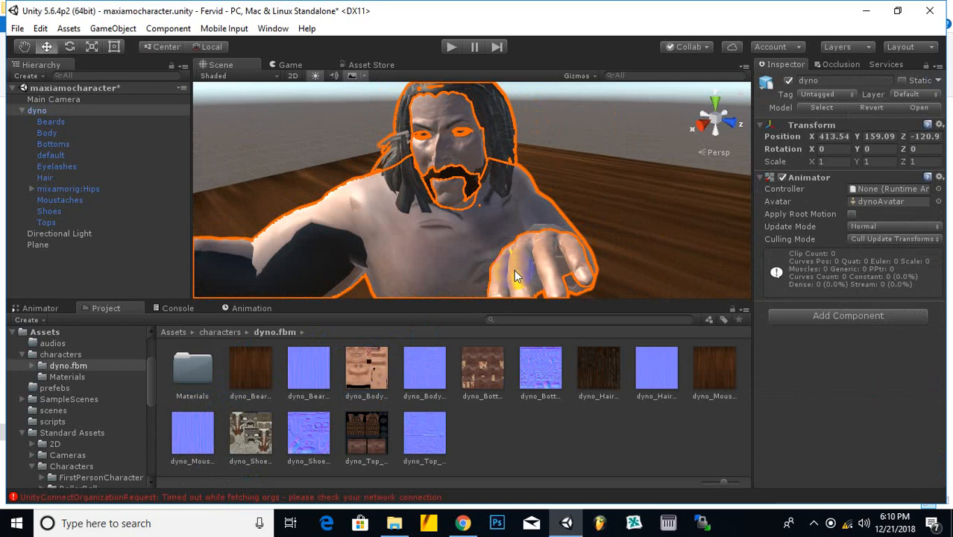
pyautogui.moveTo(515, 276); pyautogui.dragTo(523, 240, button='middle')
pyautogui.press('w')
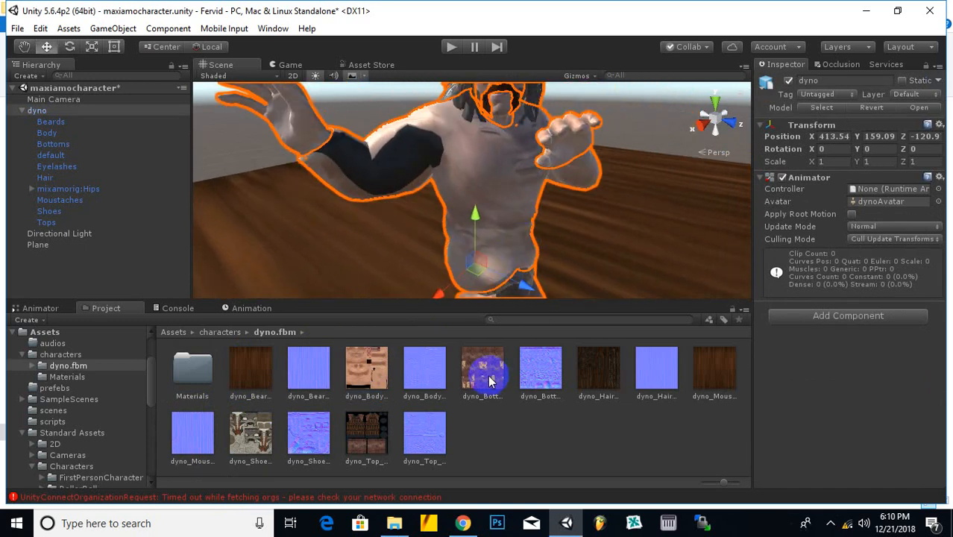
pyautogui.scroll(-2, 591, 234)
pyautogui.moveTo(595, 232); pyautogui.dragTo(591, 216, button='middle')
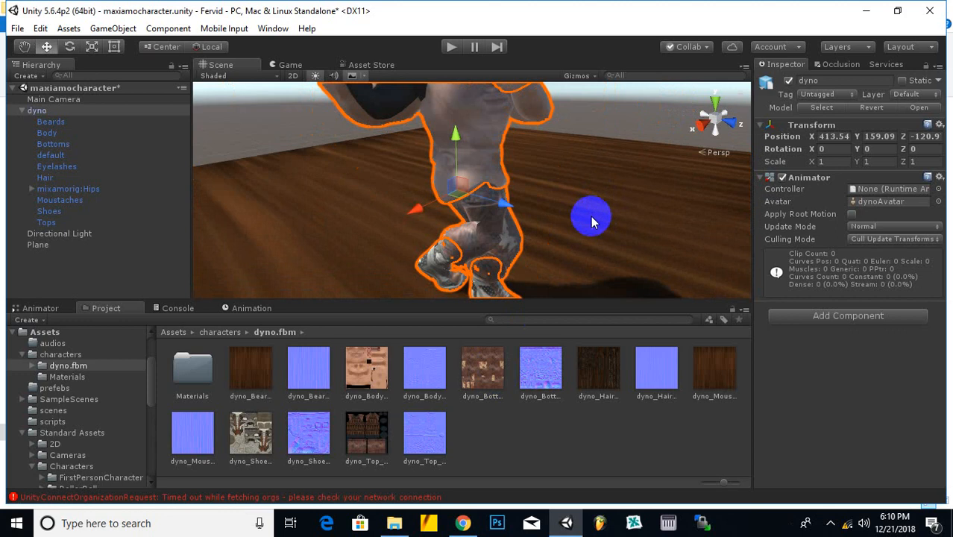
# Apply the brown bottoms texture from the dyno.fbm folder to the dyno's trousers and the moustache texture to its moustache
pyautogui.moveTo(495, 367); pyautogui.dragTo(484, 270)
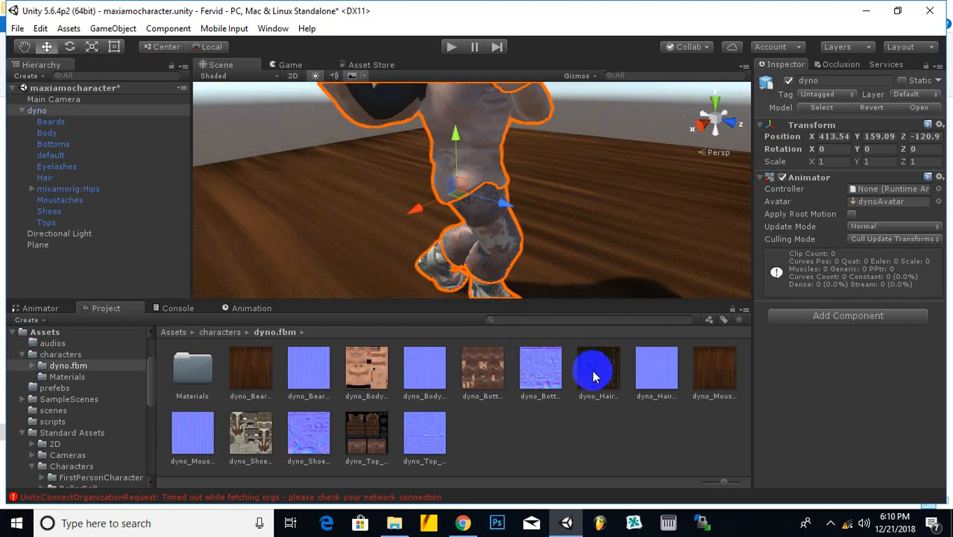
pyautogui.scroll(-1, 566, 199)
pyautogui.moveTo(566, 200); pyautogui.dragTo(562, 229, button='middle')
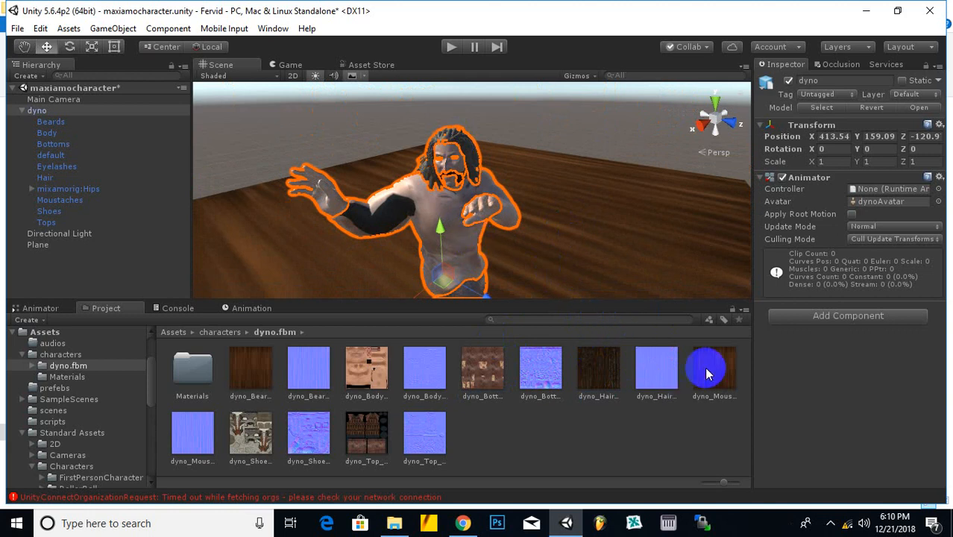
pyautogui.scroll(5, 531, 196)
pyautogui.scroll(-2, 431, 166)
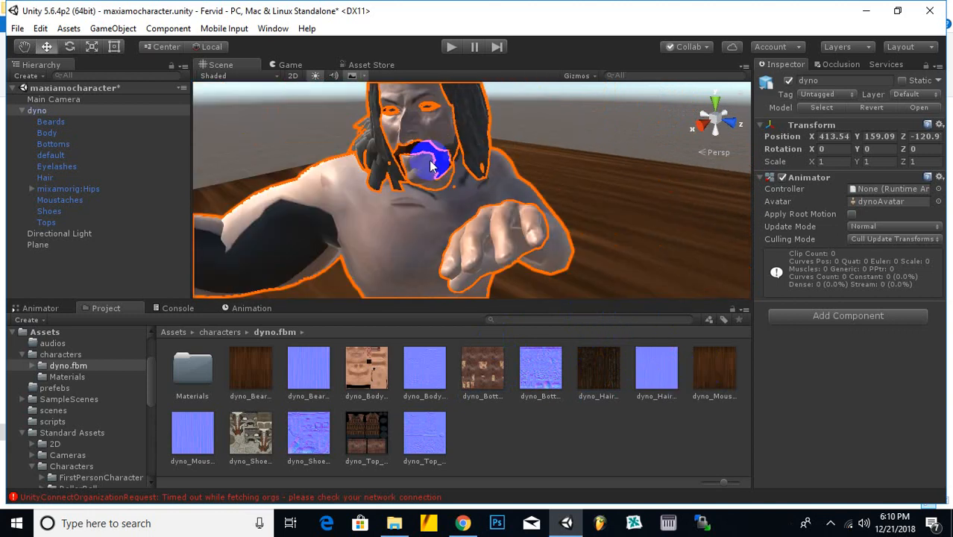
pyautogui.moveTo(432, 166); pyautogui.dragTo(463, 173, button='middle')
pyautogui.scroll(2, 464, 173)
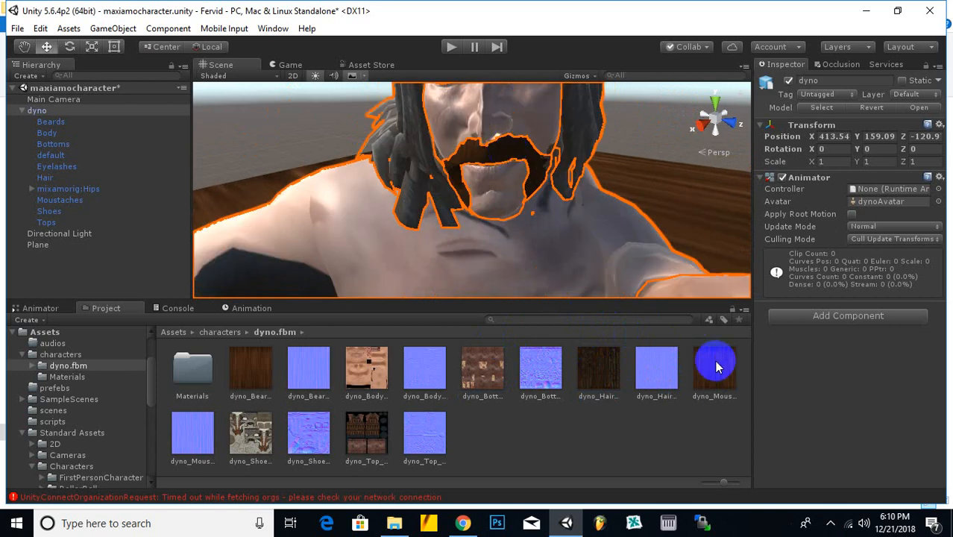
pyautogui.moveTo(716, 362); pyautogui.dragTo(515, 149)
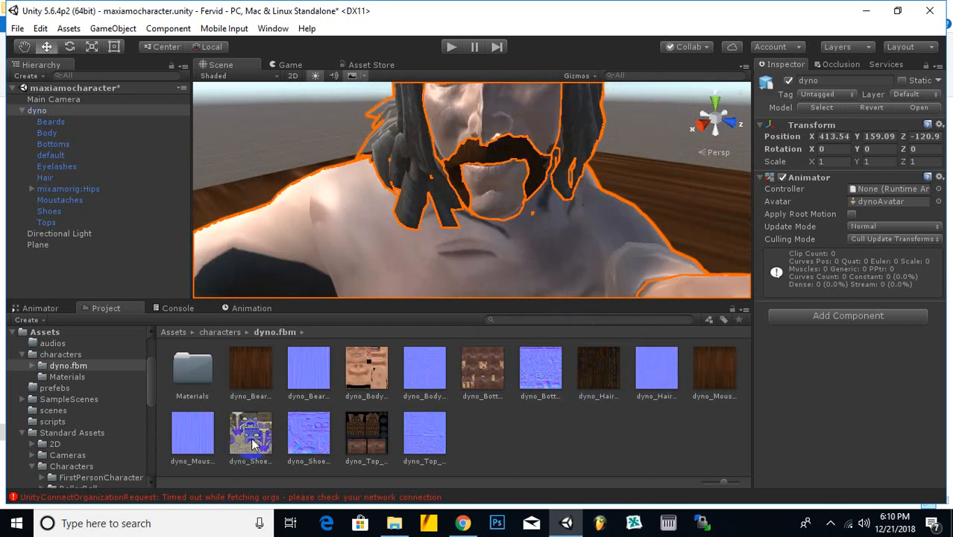
# Apply the dyno_Top colour texture from the dyno.fbm folder to the dyno character's torso clothing
pyautogui.scroll(-5, 434, 240)
pyautogui.moveTo(446, 239); pyautogui.dragTo(436, 194, button='middle')
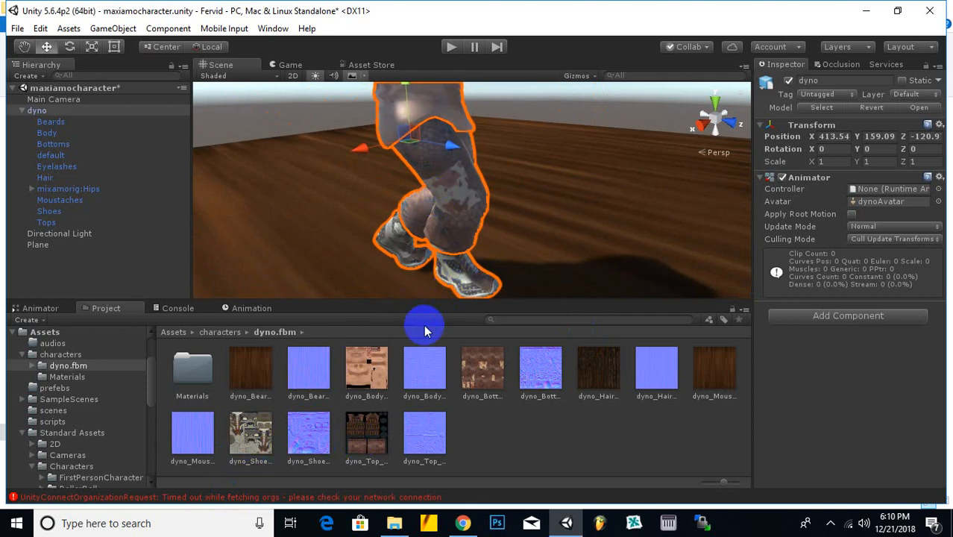
pyautogui.moveTo(362, 438); pyautogui.dragTo(436, 125)
pyautogui.scroll(-3, 396, 191)
pyautogui.scroll(-2, 396, 191)
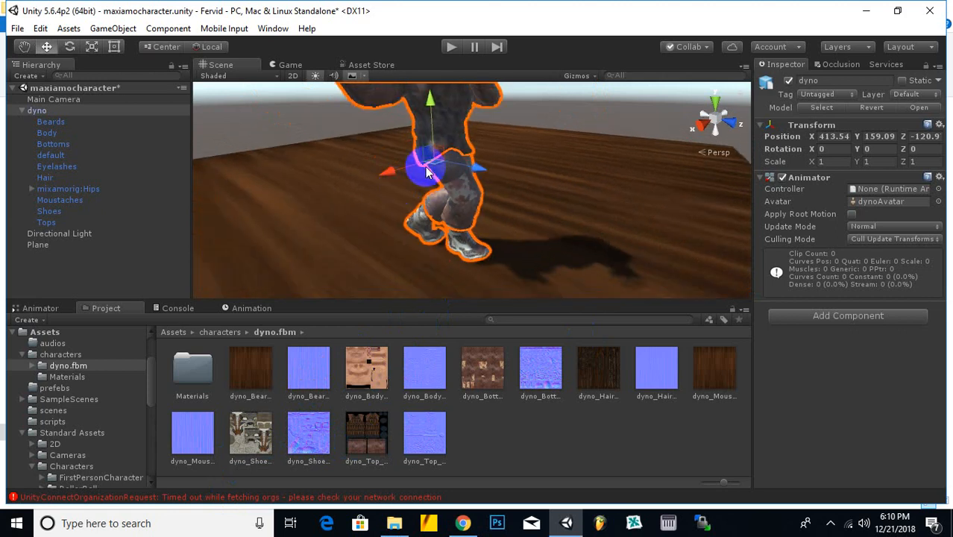
# Inspect the textured dyno character up close and from a distance, with its selection outline removed
pyautogui.moveTo(429, 165); pyautogui.dragTo(456, 242, button='middle')
pyautogui.scroll(10, 488, 196)
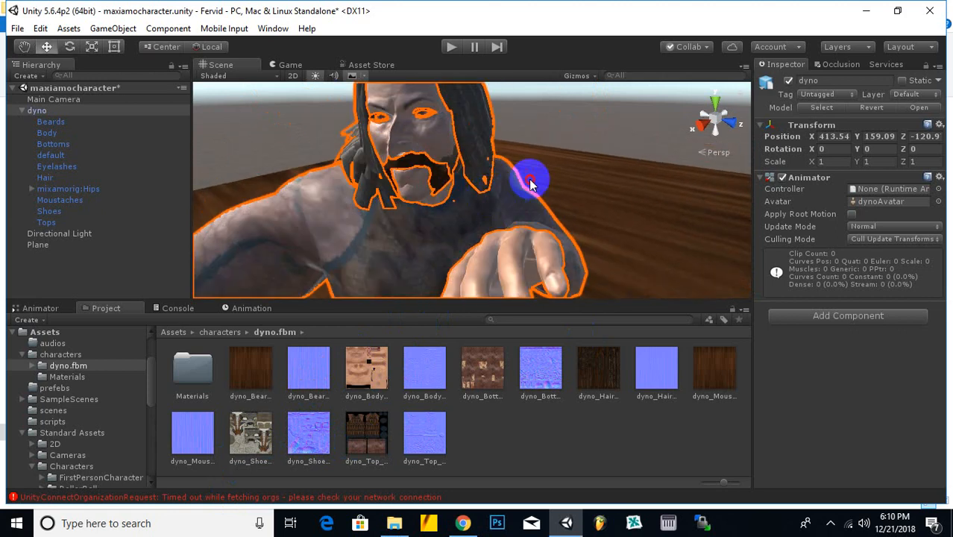
pyautogui.click(614, 168)
pyautogui.scroll(-3, 621, 163)
pyautogui.moveTo(621, 163); pyautogui.dragTo(537, 179, button='middle')
pyautogui.scroll(-2, 570, 197)
pyautogui.scroll(3, 571, 198)
pyautogui.scroll(-3, 537, 178)
pyautogui.moveTo(501, 252); pyautogui.dragTo(559, 257, button='middle')
pyautogui.scroll(-2, 520, 225)
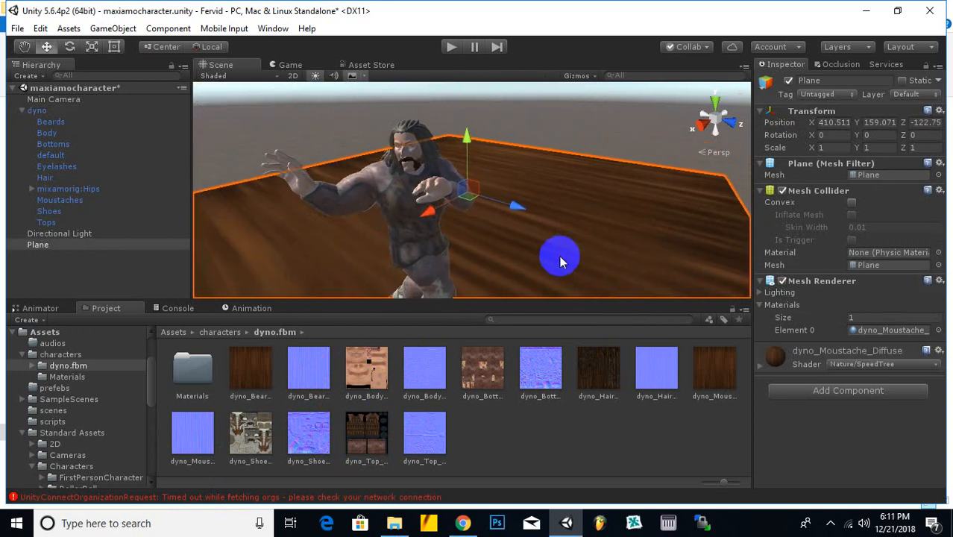
pyautogui.scroll(-2, 454, 170)
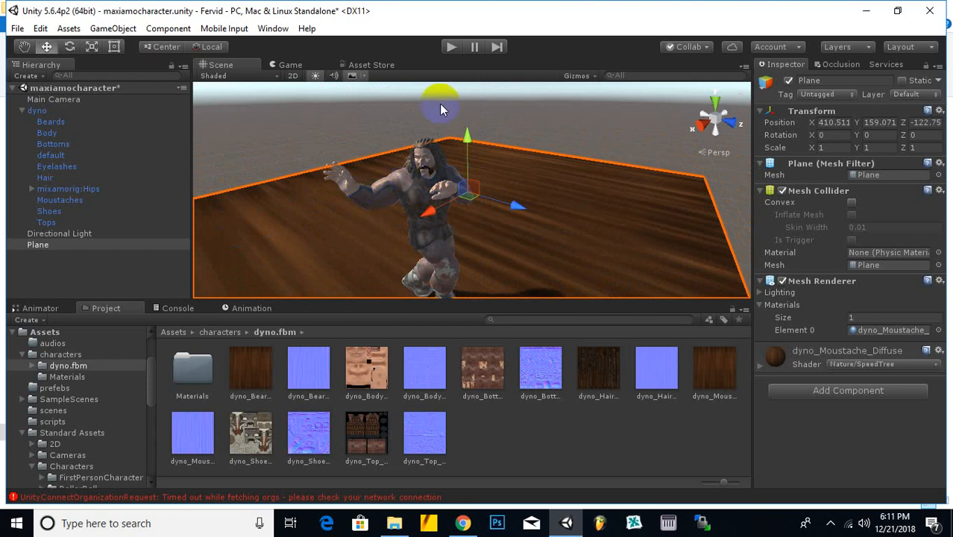
pyautogui.moveTo(548, 232); pyautogui.dragTo(551, 222, button='middle')
# Return to the characters folder, collapse the dyno object's hierarchy and copy its Transform component
pyautogui.click(231, 333)
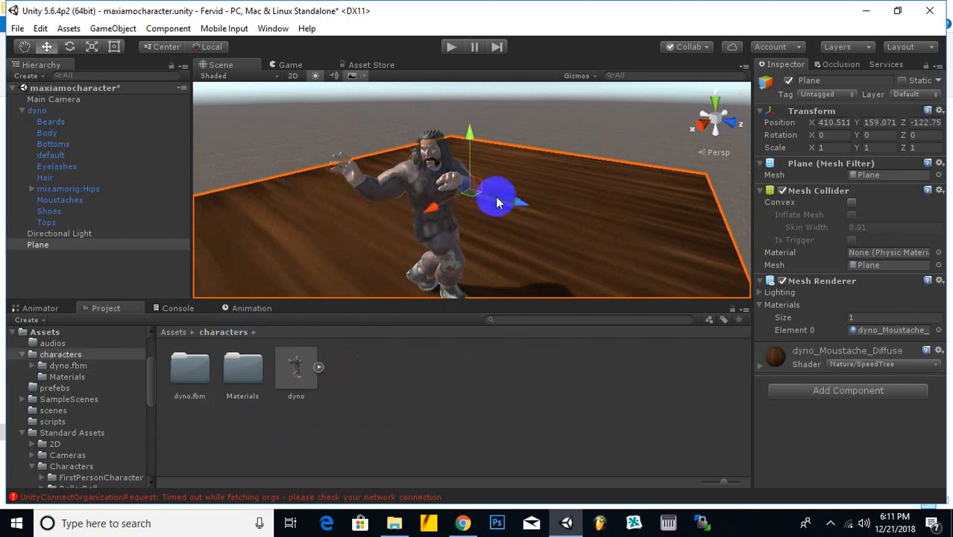
pyautogui.click(55, 100)
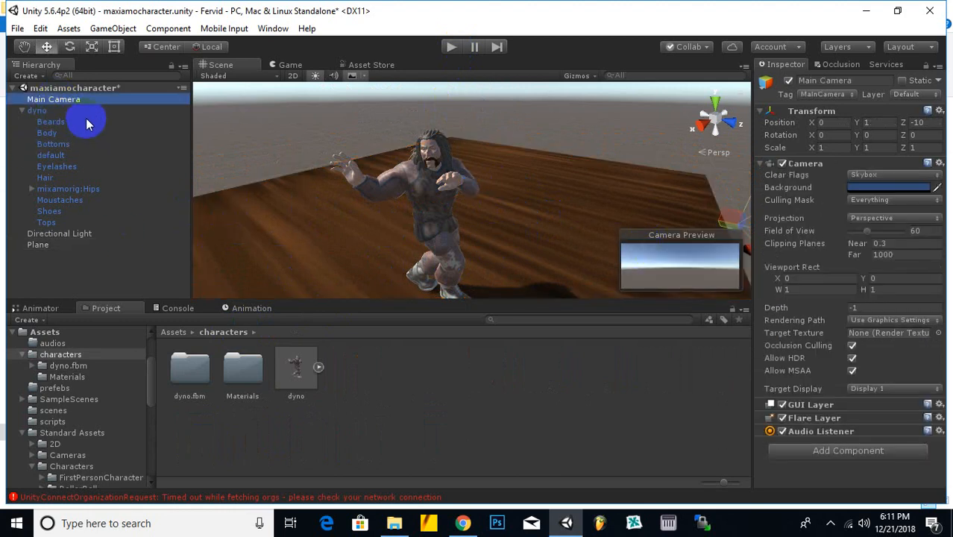
pyautogui.scroll(-4, 368, 243)
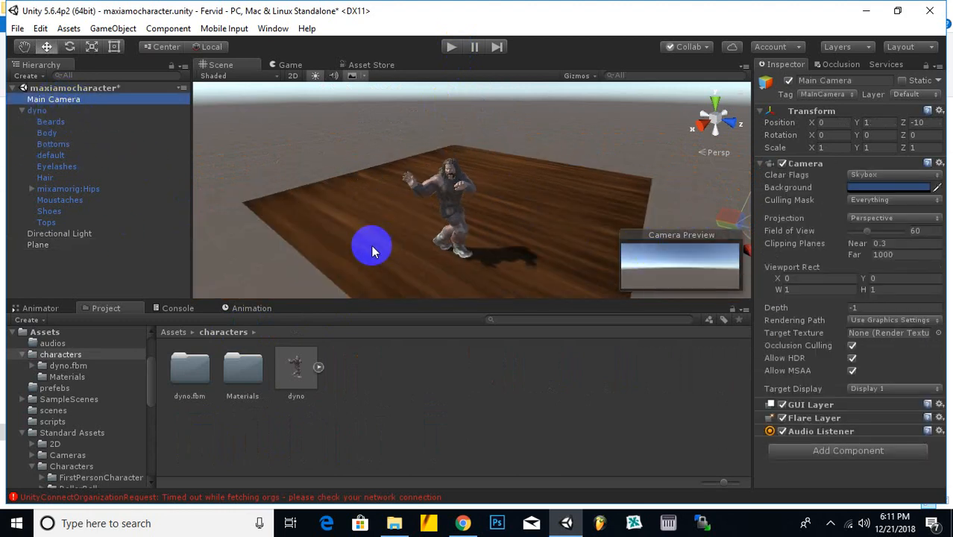
pyautogui.scroll(3, 436, 212)
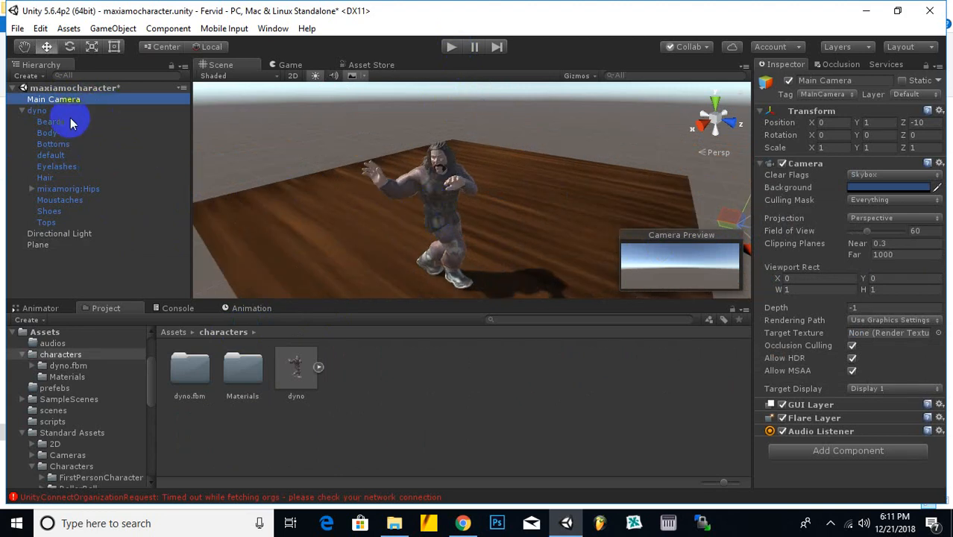
pyautogui.click(426, 187)
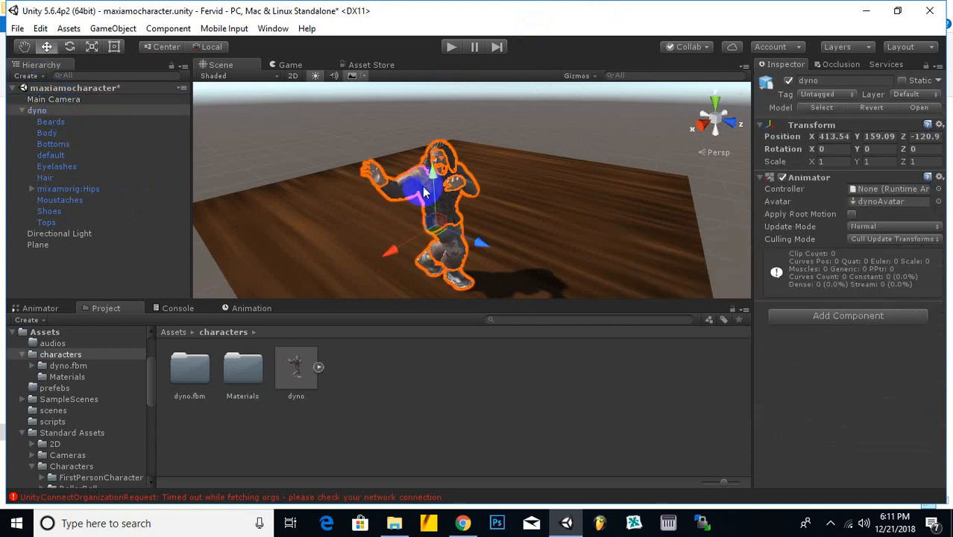
pyautogui.click(21, 112)
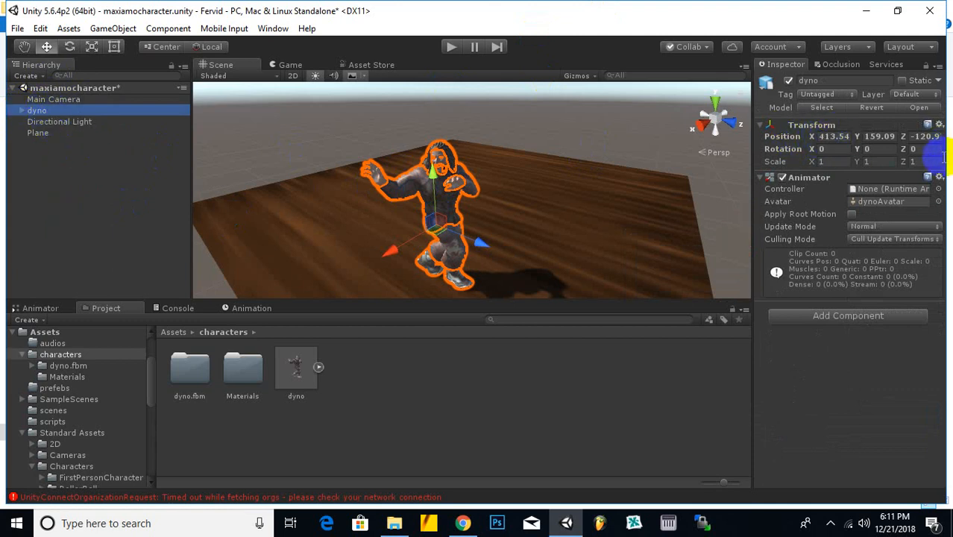
pyautogui.click(941, 125)
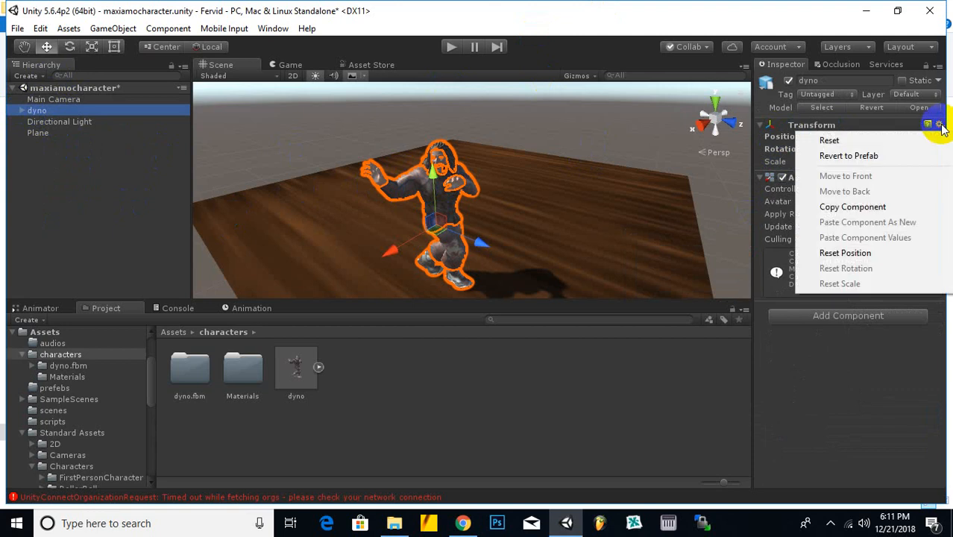
pyautogui.click(871, 208)
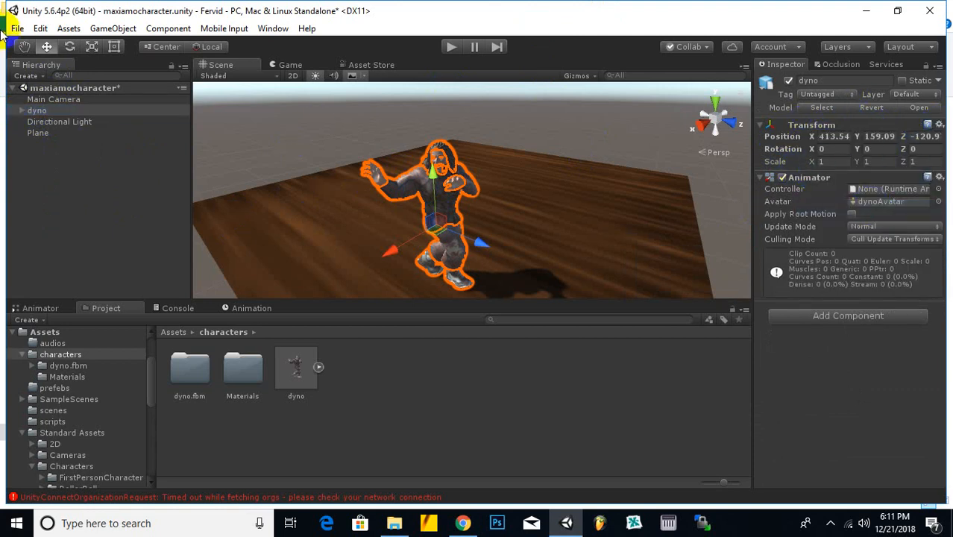
# Paste the copied Transform values onto the Main Camera
pyautogui.click(41, 99)
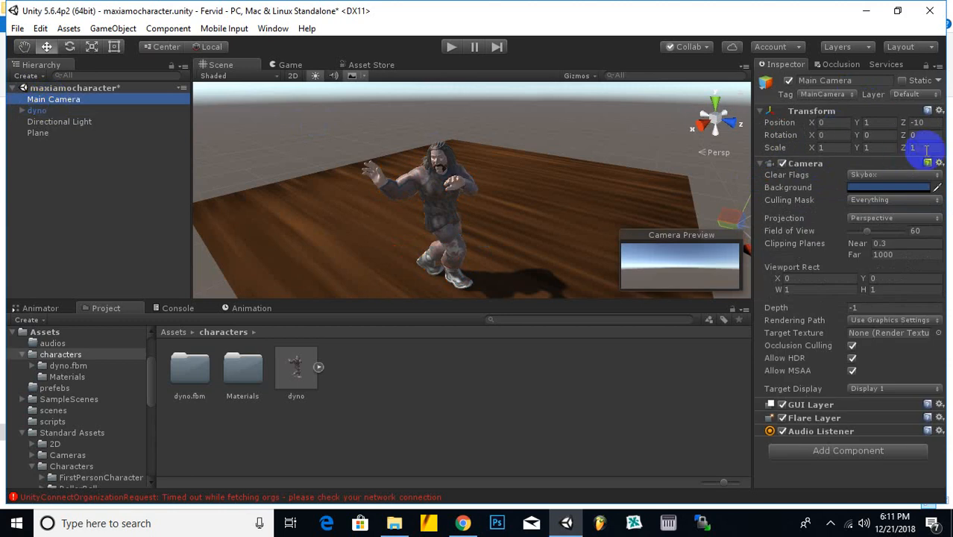
pyautogui.click(940, 110)
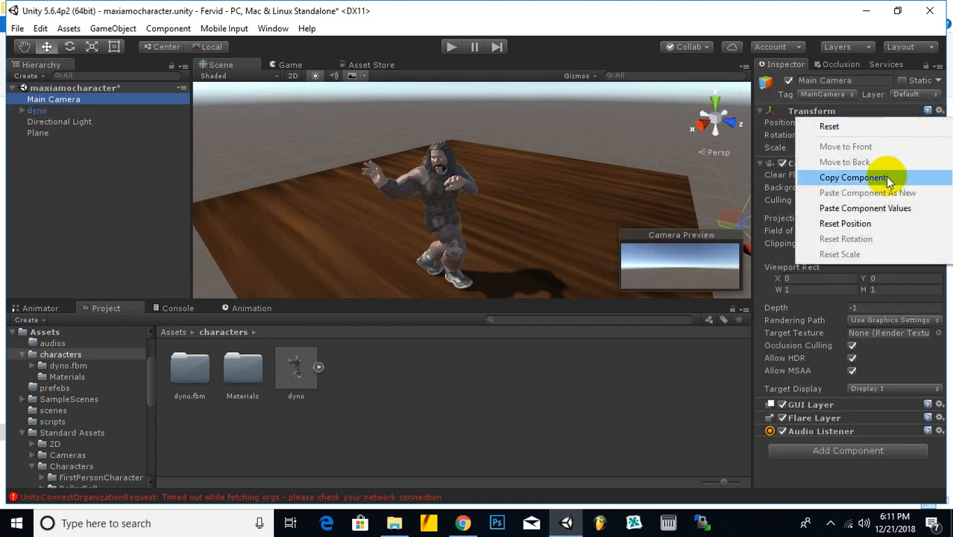
pyautogui.click(875, 208)
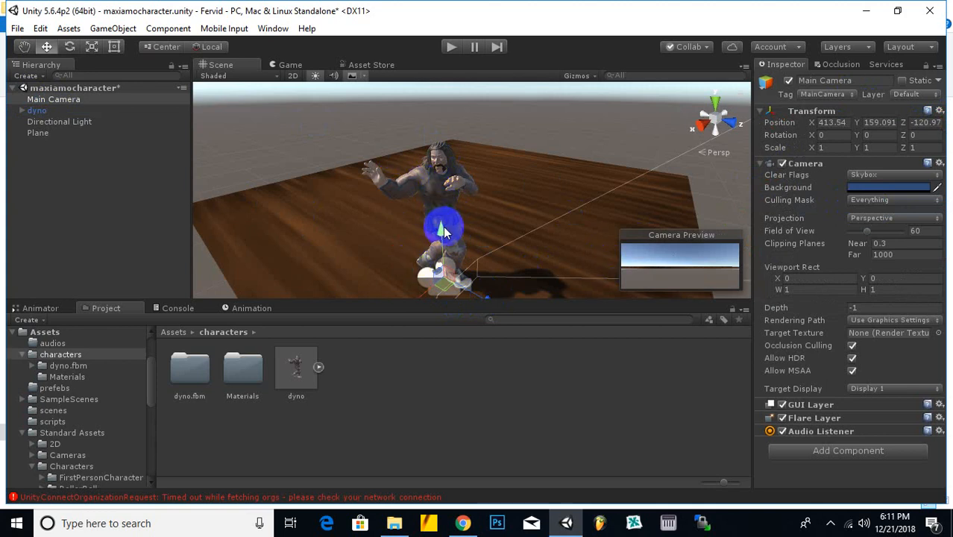
# Raise the Main Camera to about Y 160.31 and place it in front of the dyno at about Z -119.43
pyautogui.moveTo(442, 231); pyautogui.dragTo(437, 206)
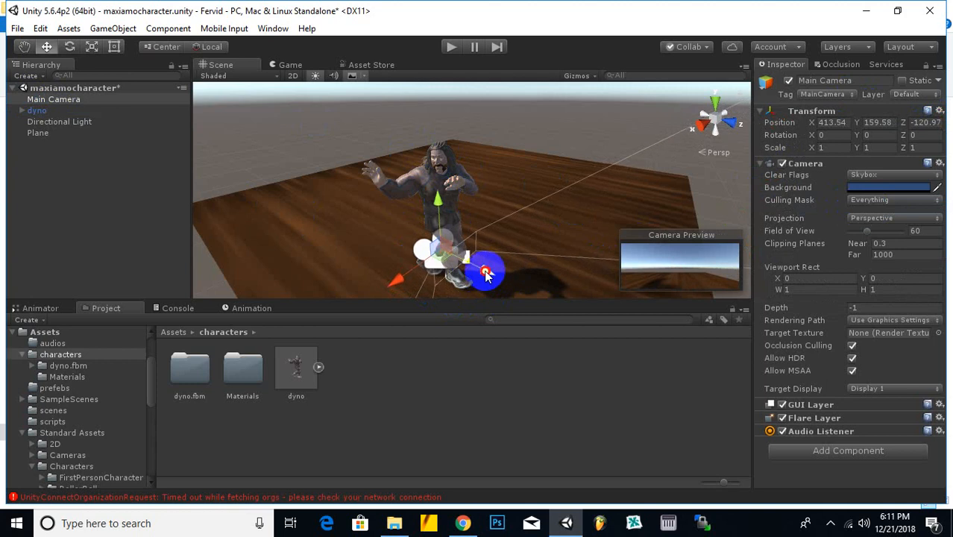
pyautogui.moveTo(486, 275); pyautogui.dragTo(360, 141)
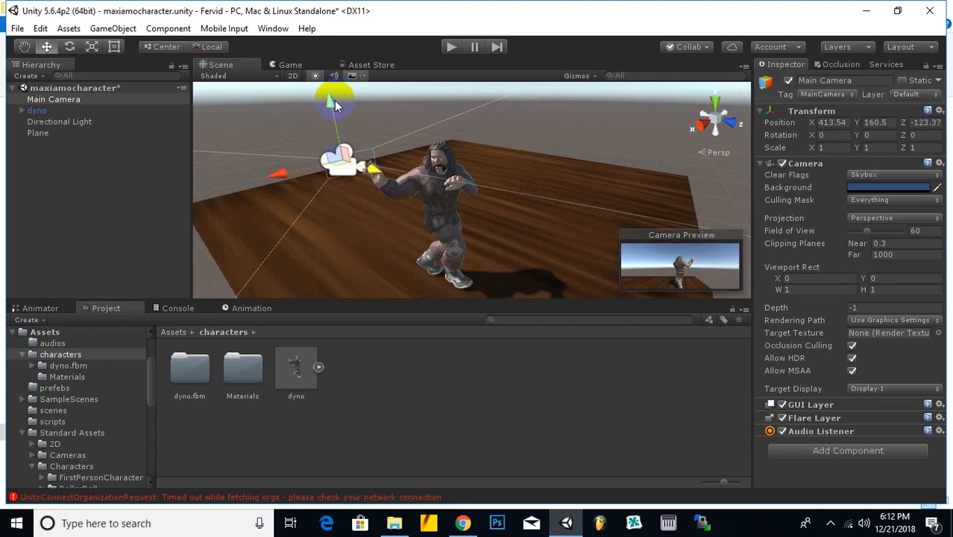
pyautogui.moveTo(335, 104); pyautogui.dragTo(335, 111)
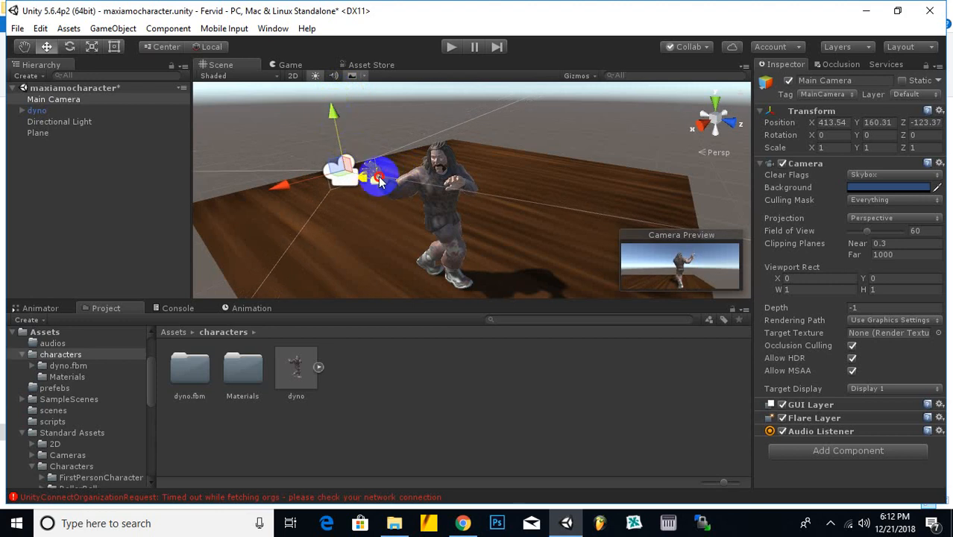
pyautogui.moveTo(379, 181); pyautogui.dragTo(462, 258)
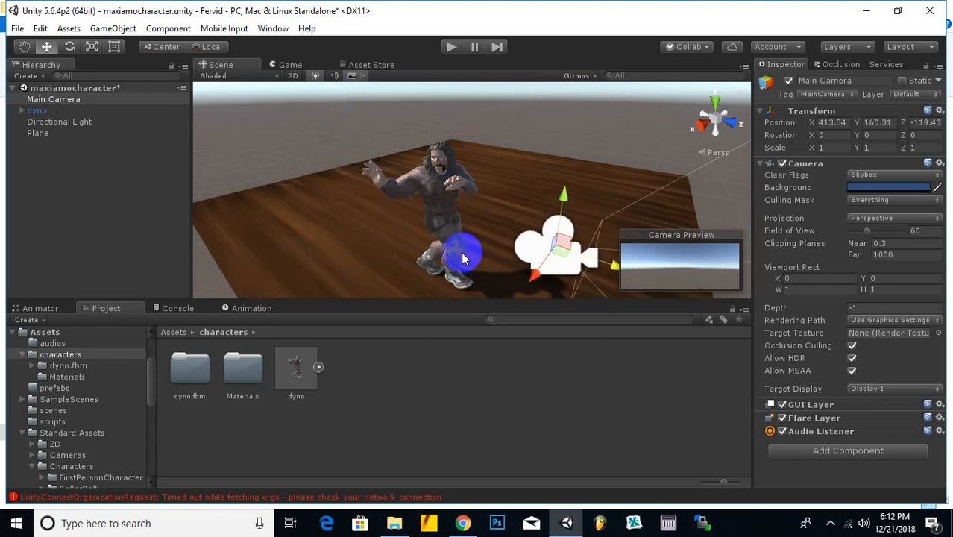
pyautogui.scroll(-10, 381, 195)
pyautogui.moveTo(445, 227); pyautogui.dragTo(396, 231, button='middle')
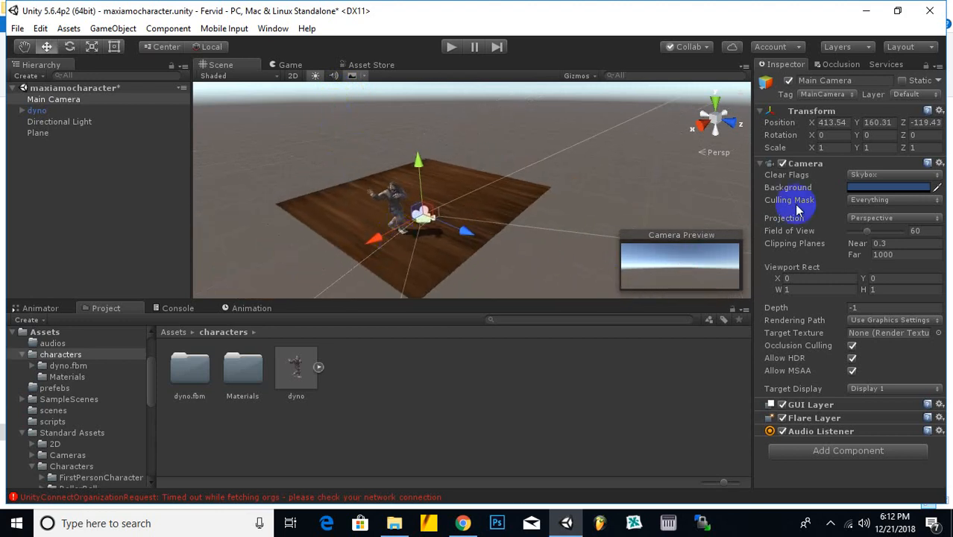
pyautogui.click(836, 134)
pyautogui.write('180')
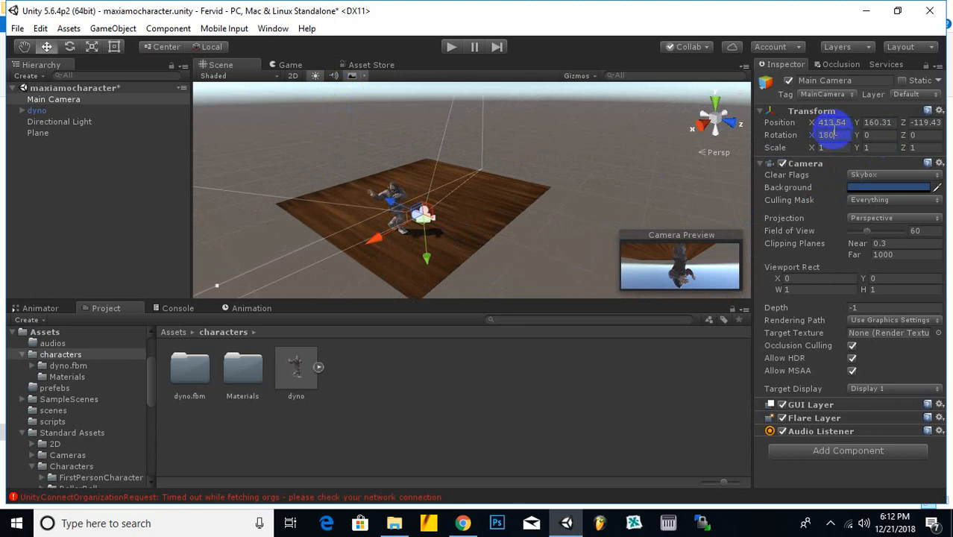
pyautogui.hotkey('ctrl', 'z')
# Set the Main Camera's Y rotation to 180 and reposition it at about Y 160.12, Z -118.24 to frame the dyno
pyautogui.moveTo(887, 137); pyautogui.dragTo(815, 136)
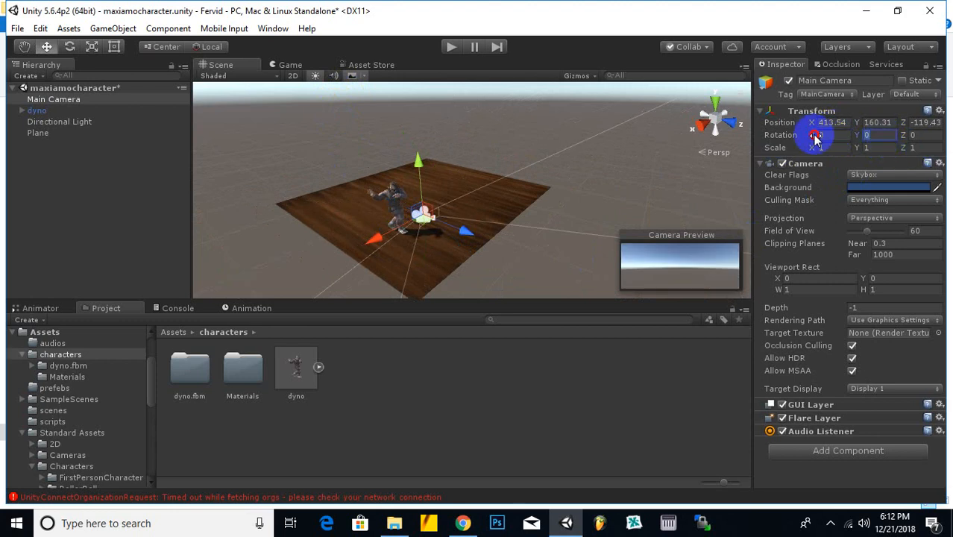
pyautogui.write('180')
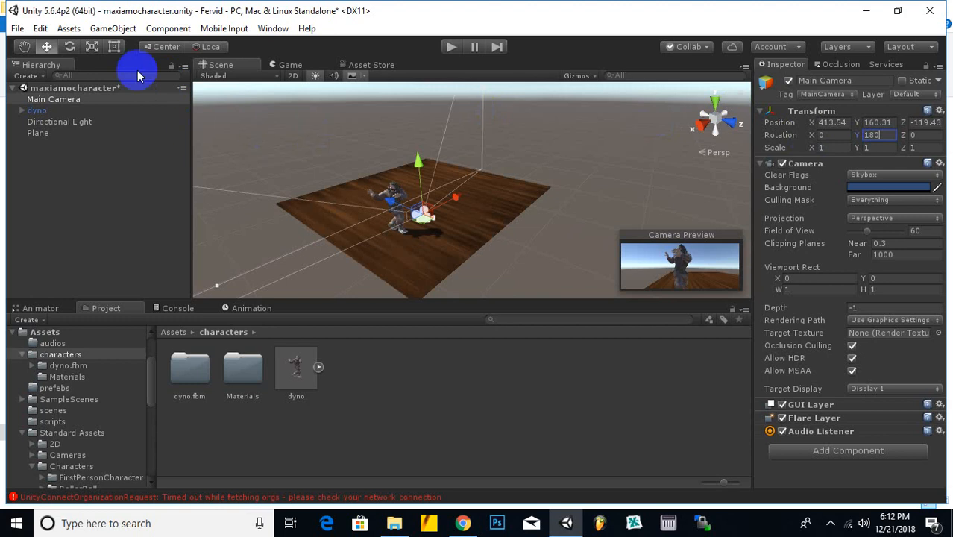
pyautogui.moveTo(390, 203); pyautogui.dragTo(415, 214)
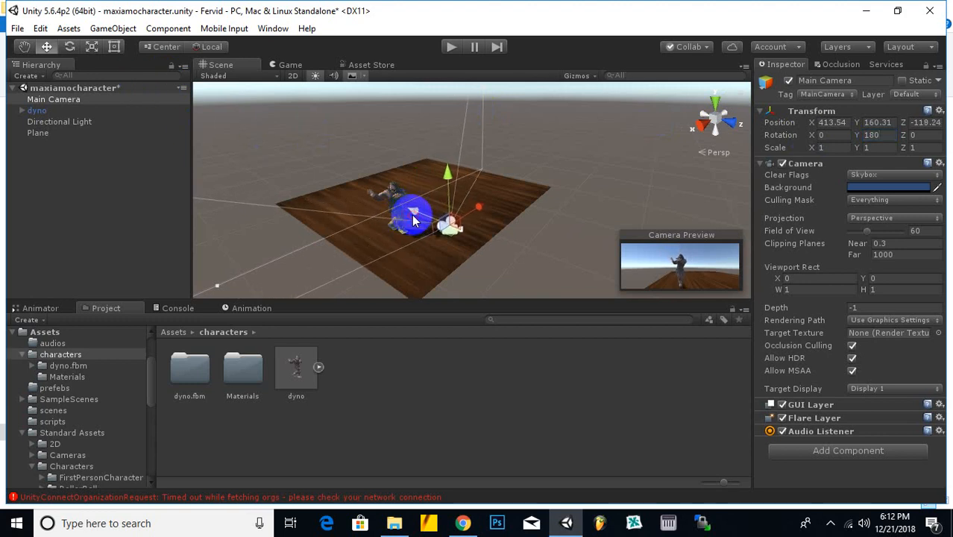
pyautogui.moveTo(450, 174); pyautogui.dragTo(451, 180)
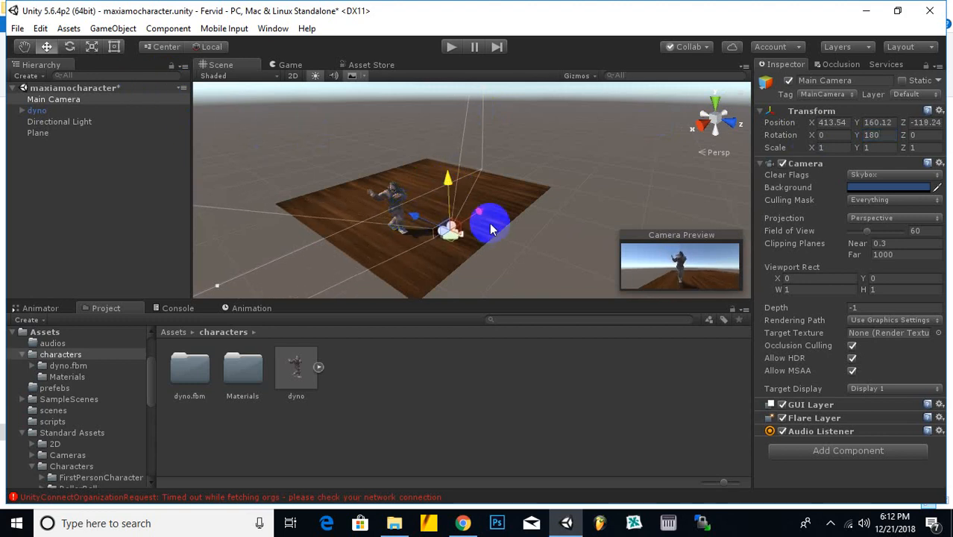
# Run the scene to check the camera's view of the dyno, and stop it again
pyautogui.click(449, 46)
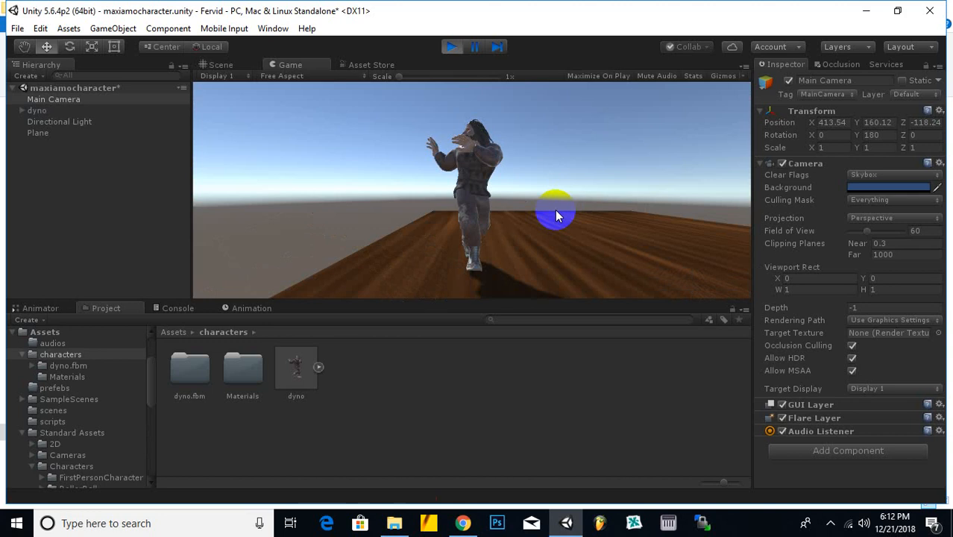
pyautogui.click(453, 47)
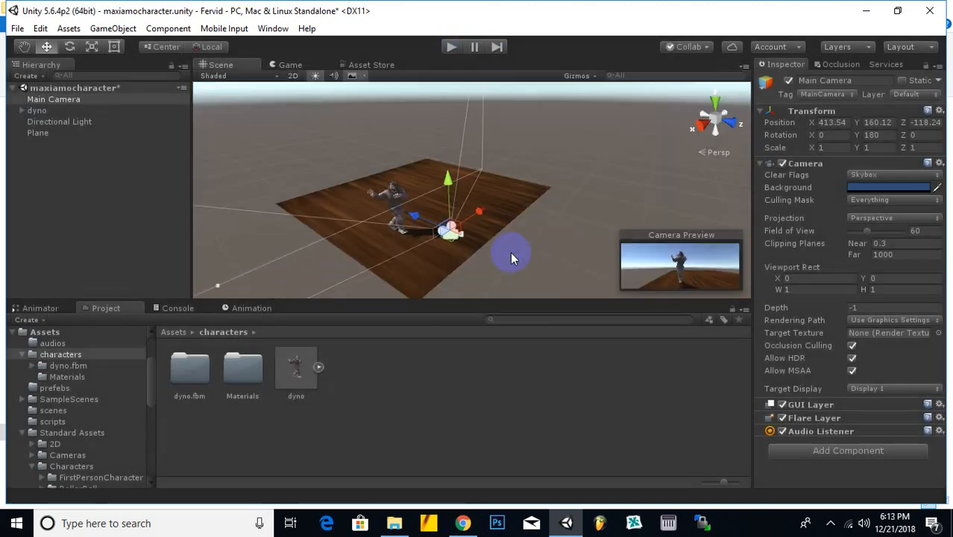
# Import the dyno@Standing Up.fbx animation from the browser's Mixamo downloads into Unity's characters folder
pyautogui.click(464, 522)
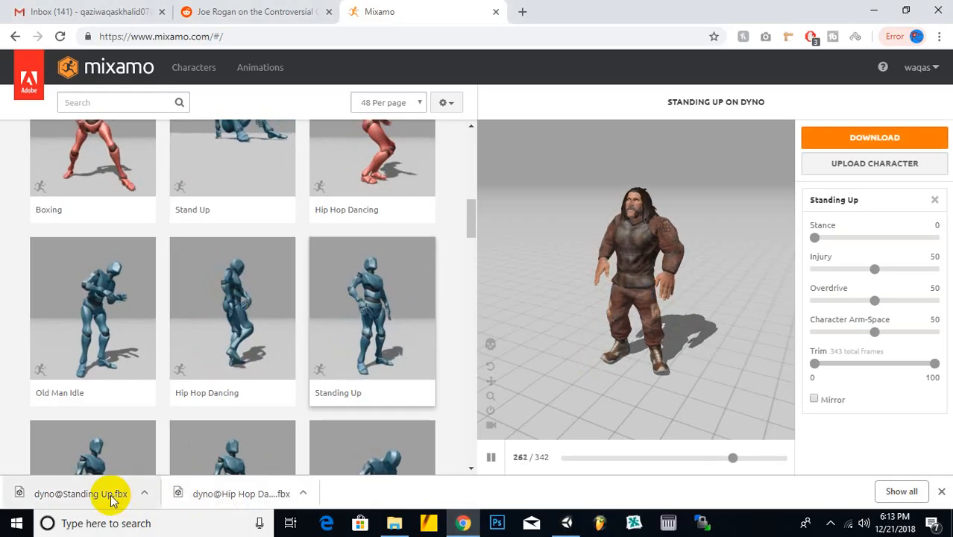
pyautogui.moveTo(121, 493); pyautogui.dragTo(481, 419)
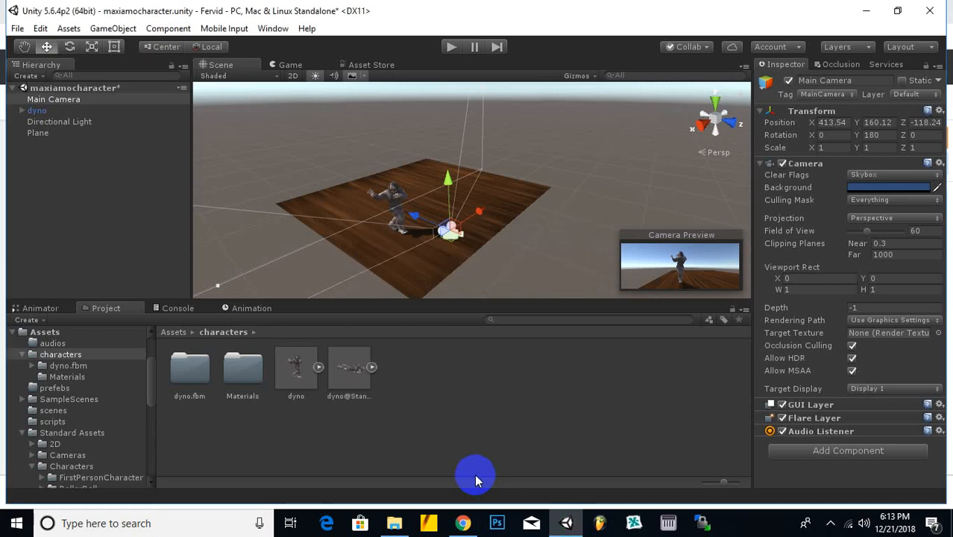
# Import the dyno@Hip Hop Dancing.fbx animation from the browser's Mixamo downloads into Unity's characters folder, and put the browser away
pyautogui.click(466, 523)
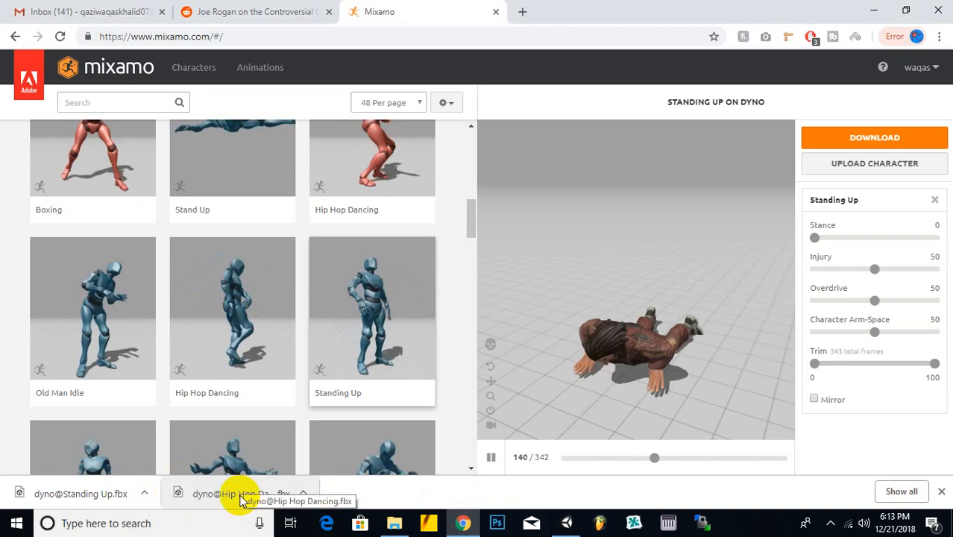
pyautogui.moveTo(240, 500); pyautogui.dragTo(459, 408)
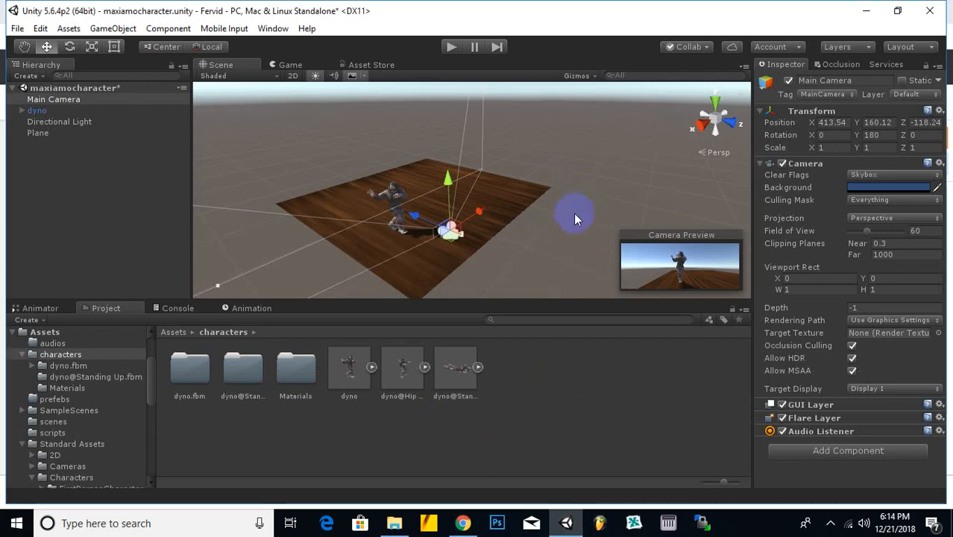
pyautogui.click(895, 11)
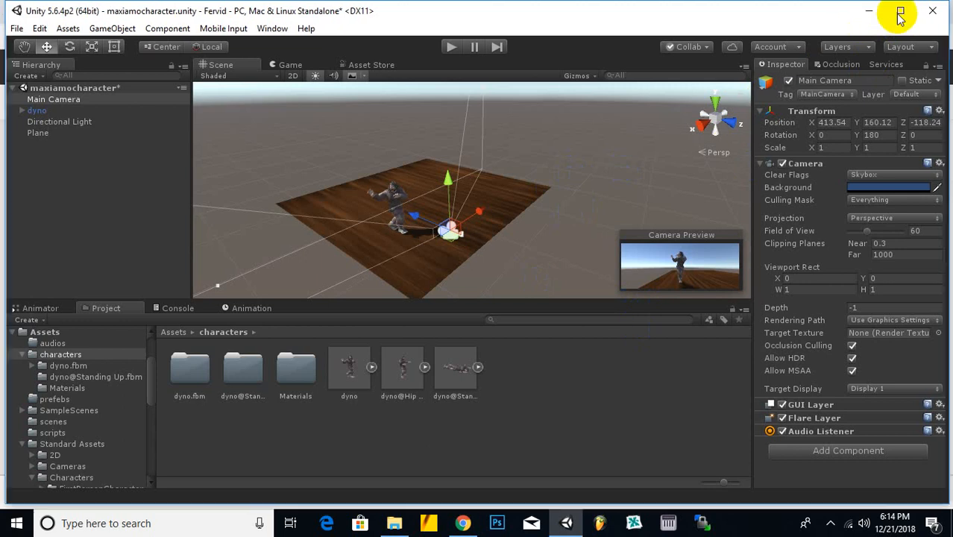
pyautogui.click(464, 524)
pyautogui.click(943, 492)
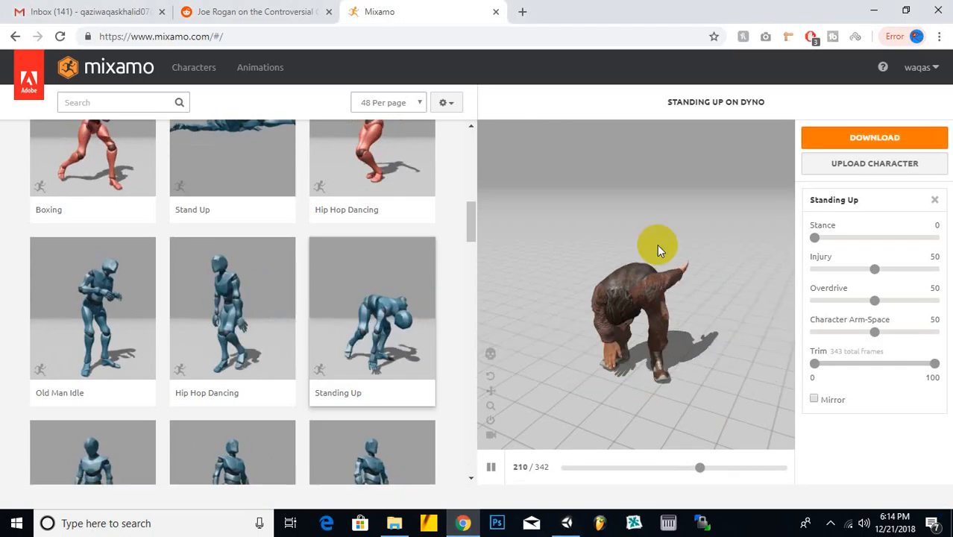
pyautogui.click(878, 9)
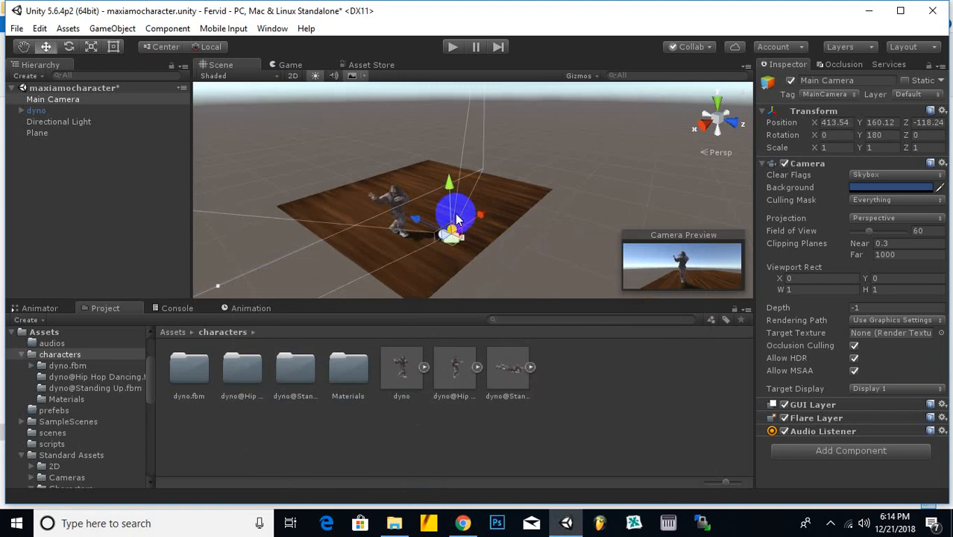
# Move the Main Camera to about Y 161.16, Z -117.87 and tilt it down toward the dyno to an X rotation of about 17.1
pyautogui.moveTo(451, 188); pyautogui.dragTo(444, 170)
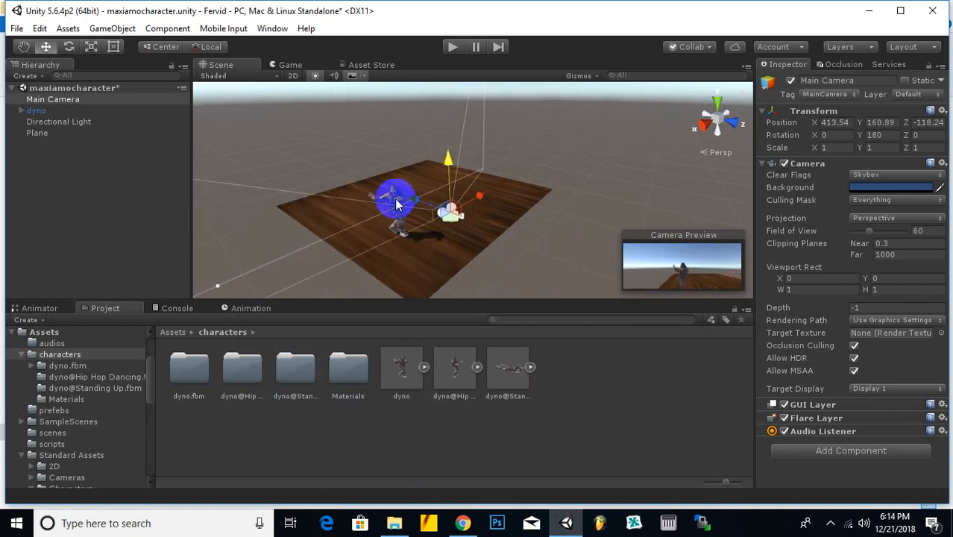
pyautogui.moveTo(417, 203); pyautogui.dragTo(450, 160)
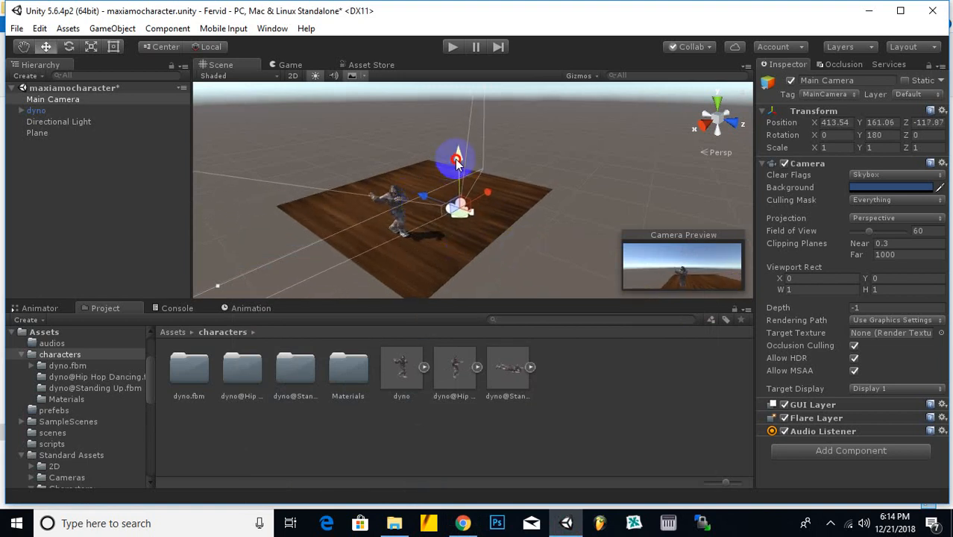
pyautogui.click(69, 46)
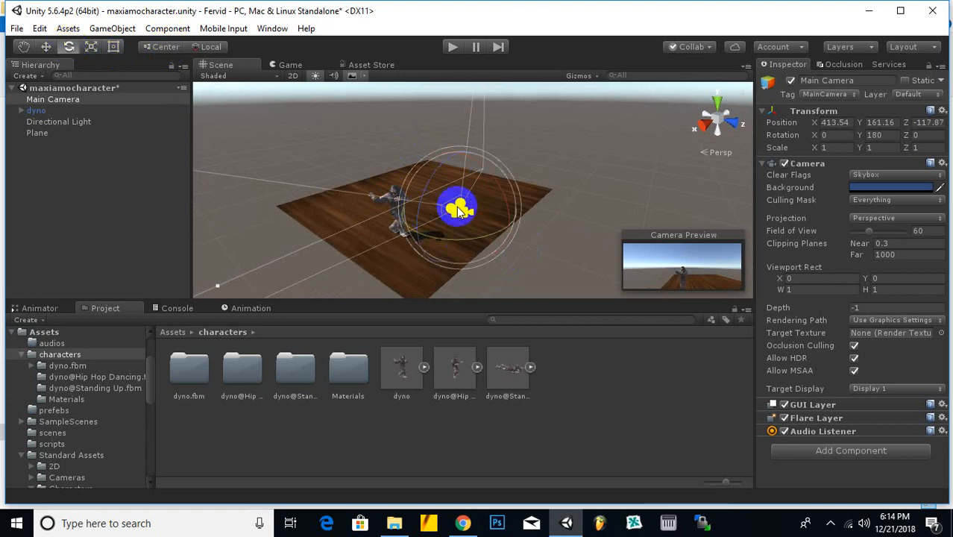
pyautogui.moveTo(504, 206); pyautogui.dragTo(483, 173)
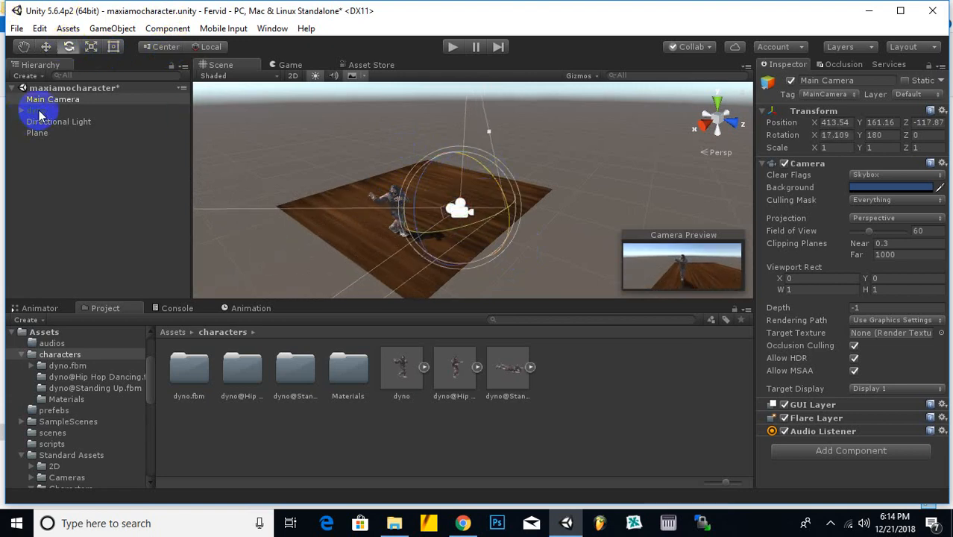
# Shift the Main Camera and the dyno together across the wooden plane to about X 410.73
pyautogui.moveTo(34, 99); pyautogui.dragTo(38, 115)
pyautogui.click(45, 46)
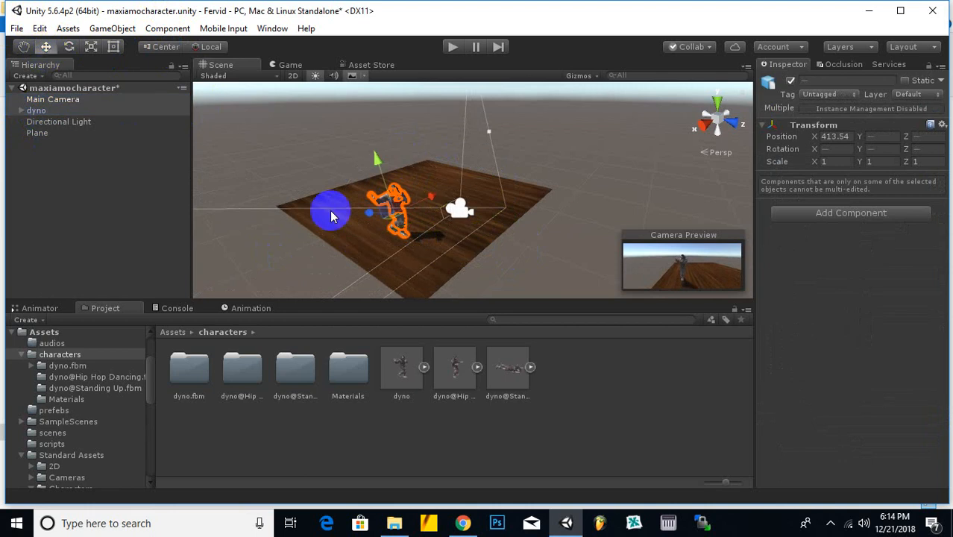
pyautogui.moveTo(442, 190); pyautogui.dragTo(492, 174)
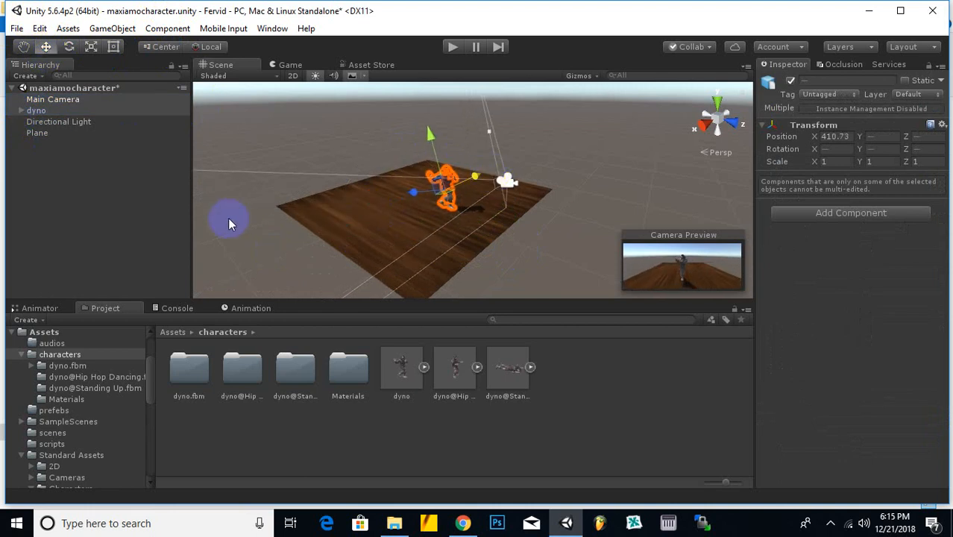
pyautogui.click(583, 378)
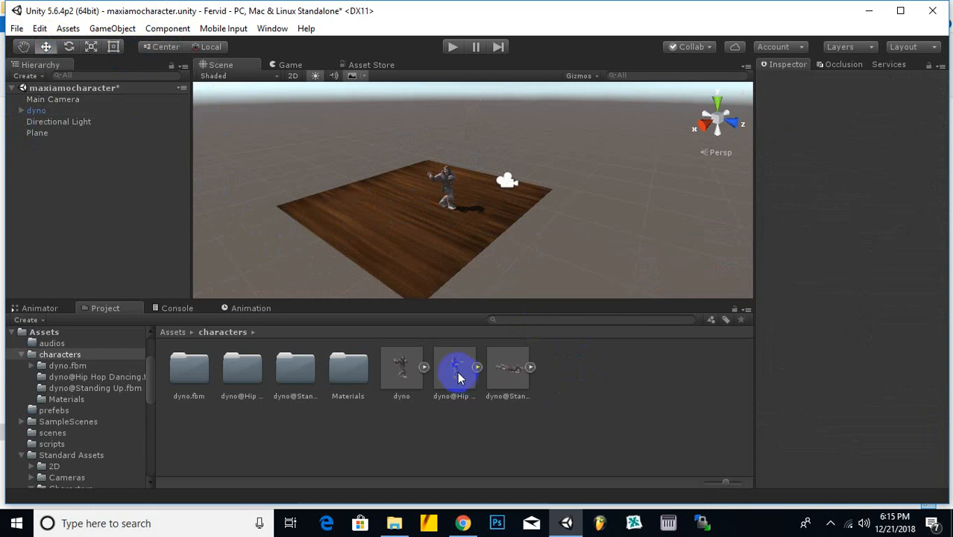
# Create a new folder named animator inside the characters folder
pyautogui.click(169, 332)
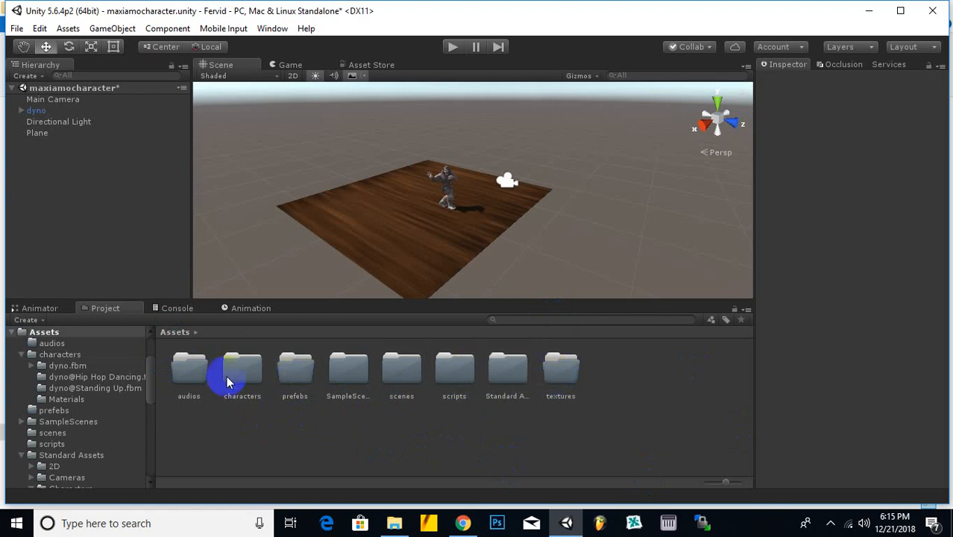
pyautogui.click(250, 369)
pyautogui.doubleClick(250, 369)
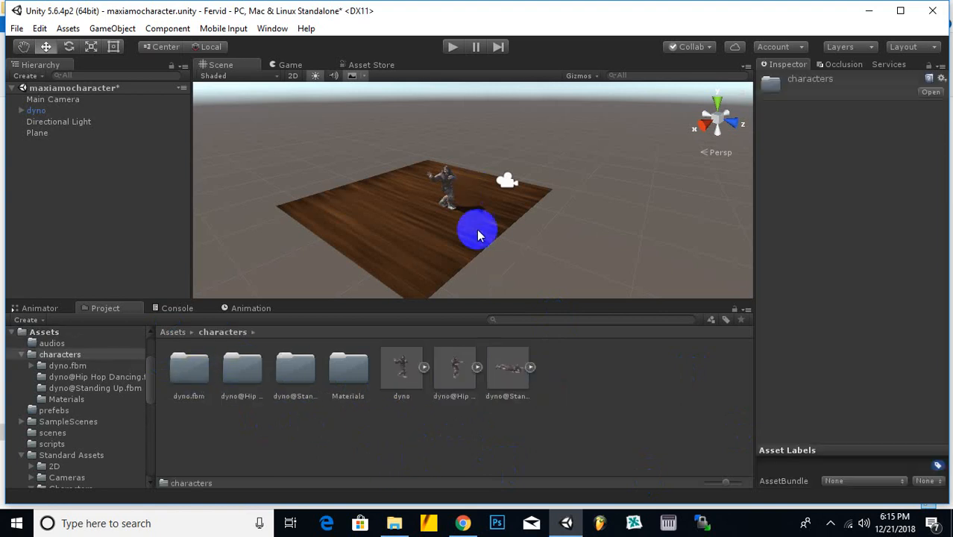
pyautogui.rightClick(483, 424)
pyautogui.moveTo(515, 211)
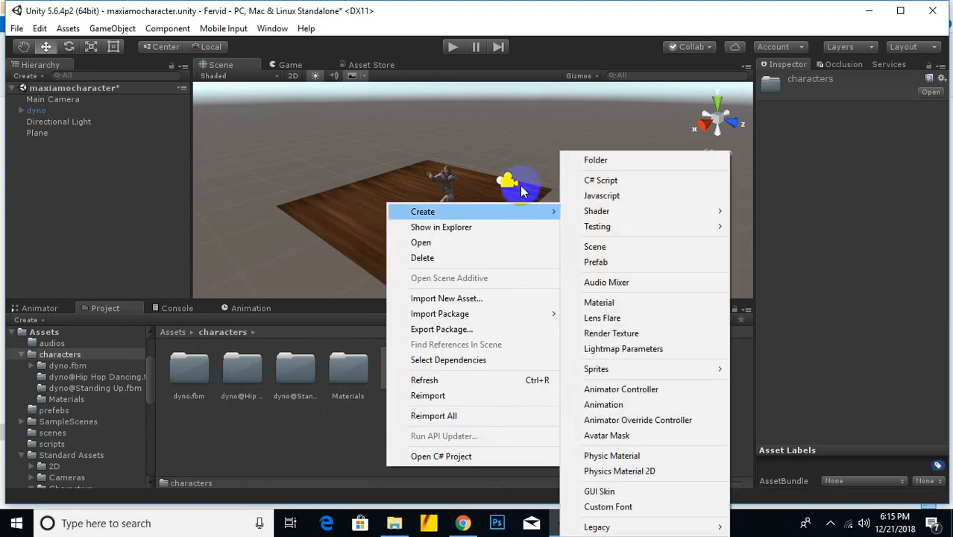
pyautogui.click(621, 162)
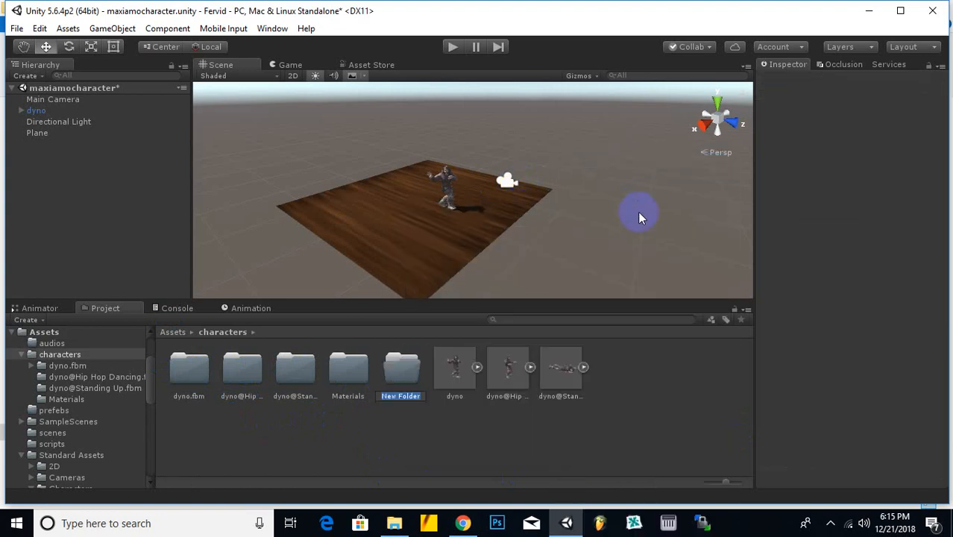
pyautogui.write('animator')
pyautogui.press('Return')
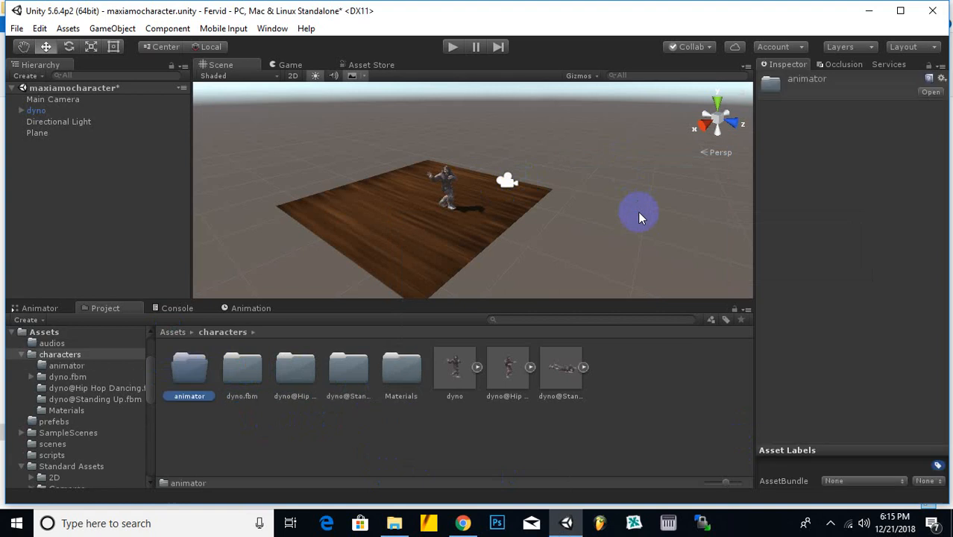
# Create an Animator Controller named characteranimation inside the animator folder
pyautogui.press('Return')
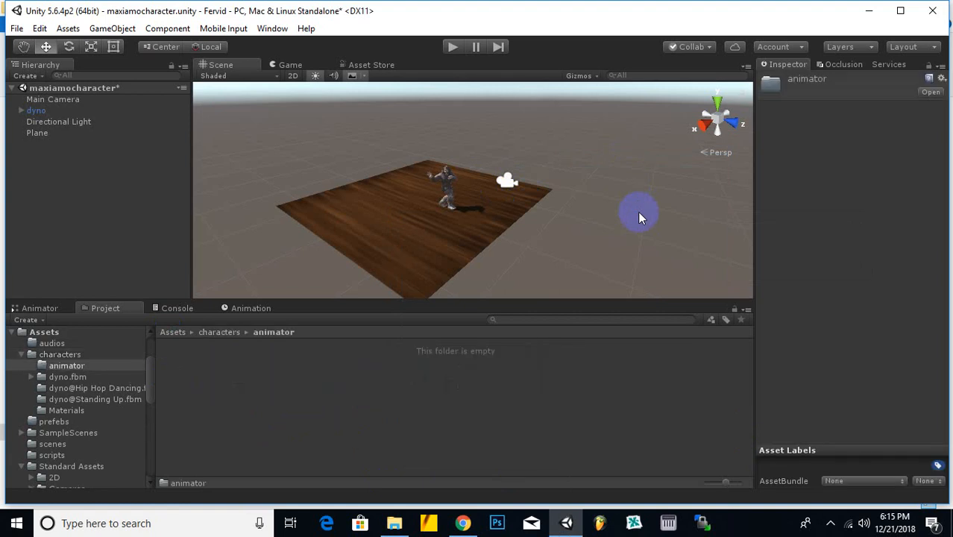
pyautogui.rightClick(437, 407)
pyautogui.moveTo(564, 144)
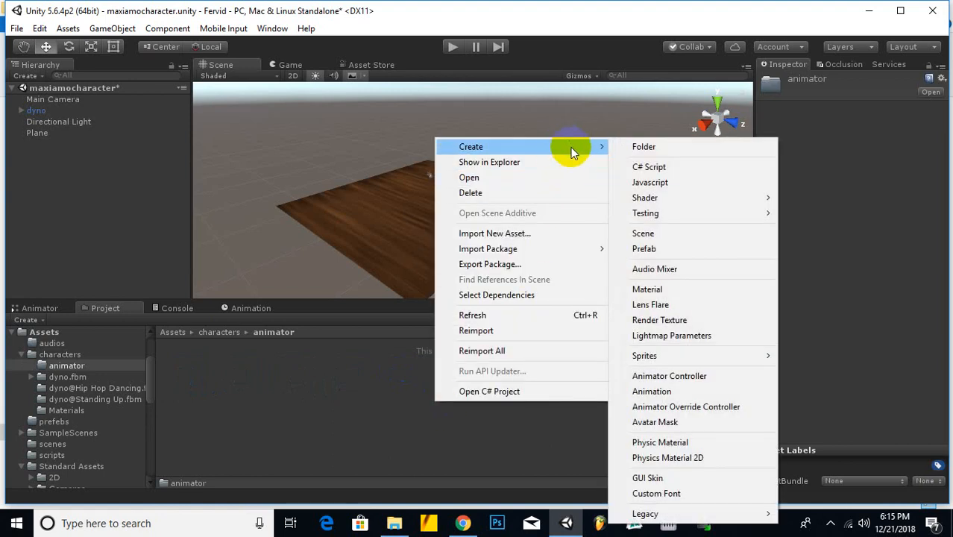
pyautogui.click(662, 377)
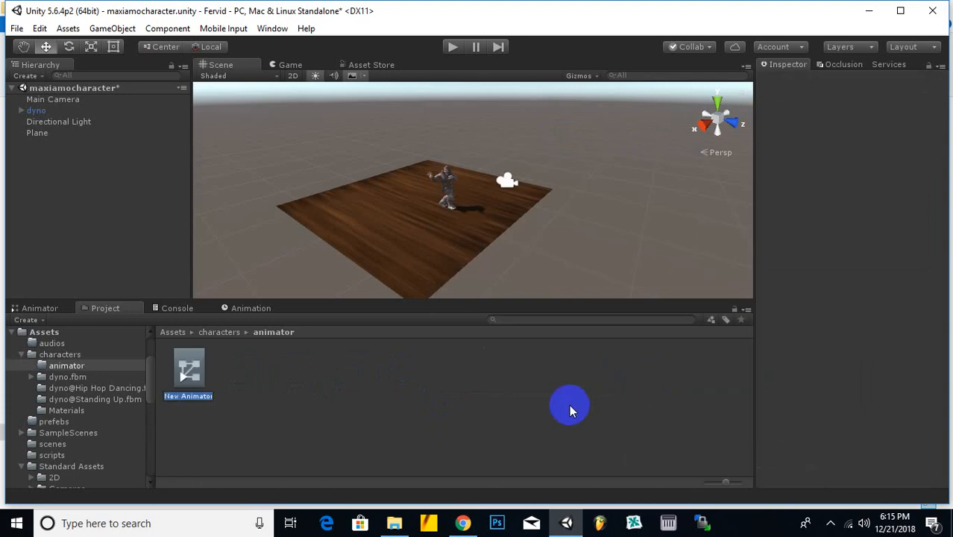
pyautogui.write('cha')
pyautogui.write('racteranimation')
pyautogui.click(569, 405)
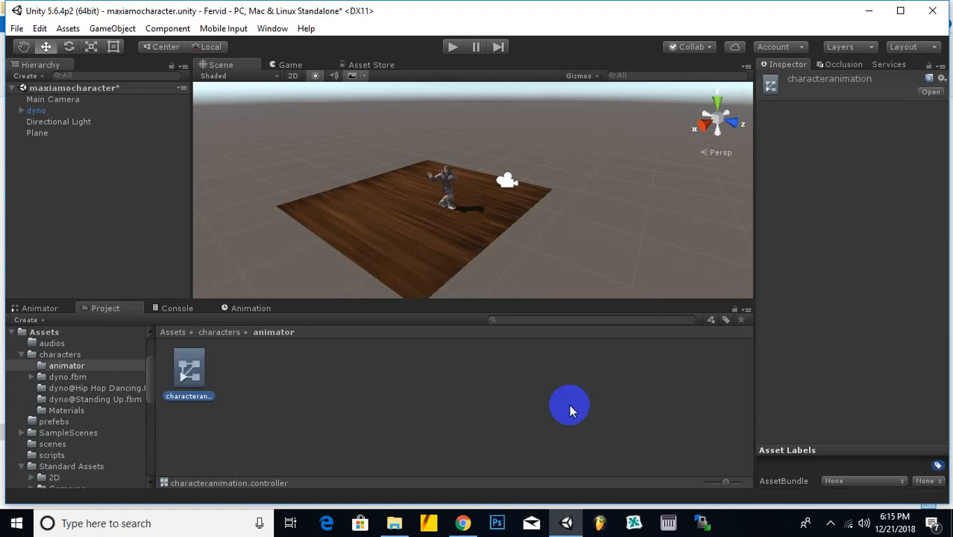
# Open the characteranimation controller's state graph and dock the Animator view beside the Asset Store view
pyautogui.press('Return')
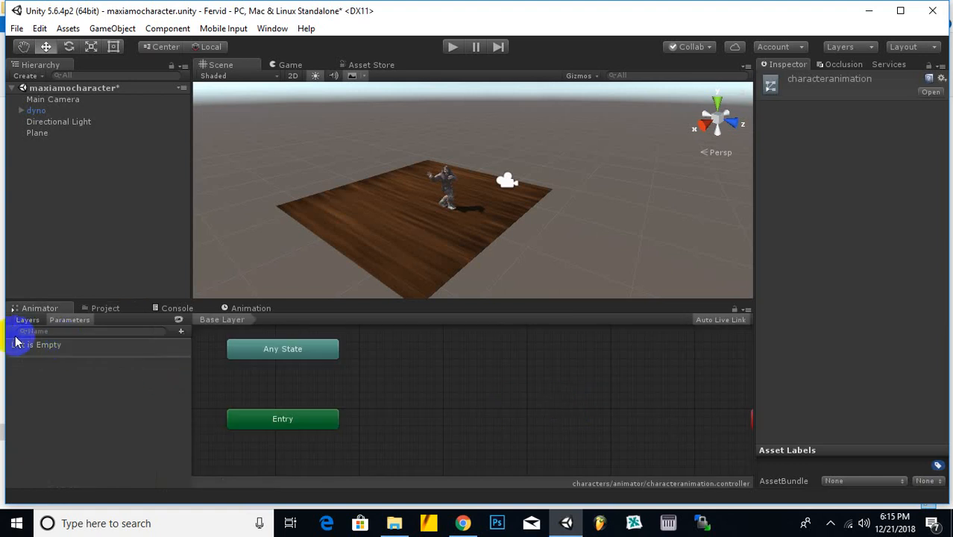
pyautogui.scroll(-2, 464, 402)
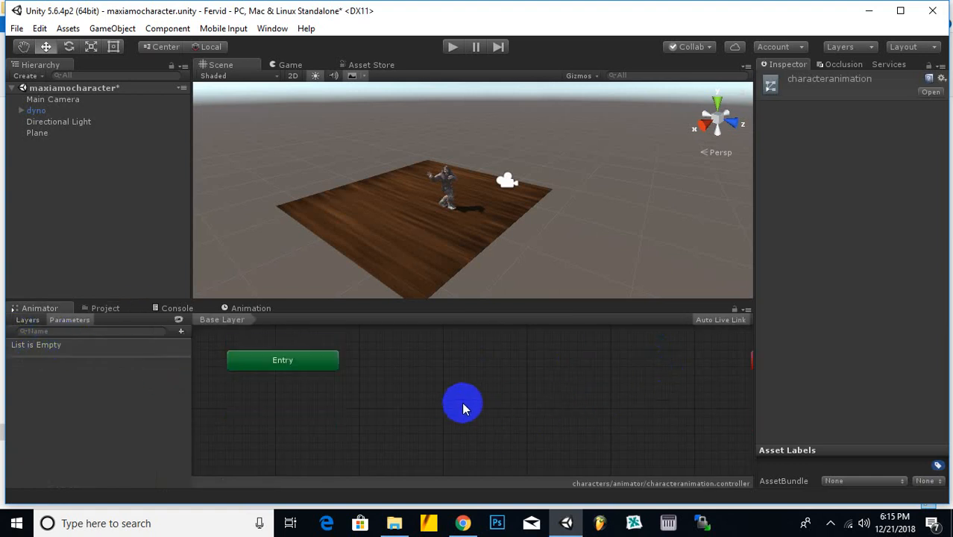
pyautogui.scroll(4, 464, 406)
pyautogui.scroll(1, 465, 403)
pyautogui.scroll(-4, 468, 403)
pyautogui.moveTo(556, 403); pyautogui.dragTo(499, 408, button='middle')
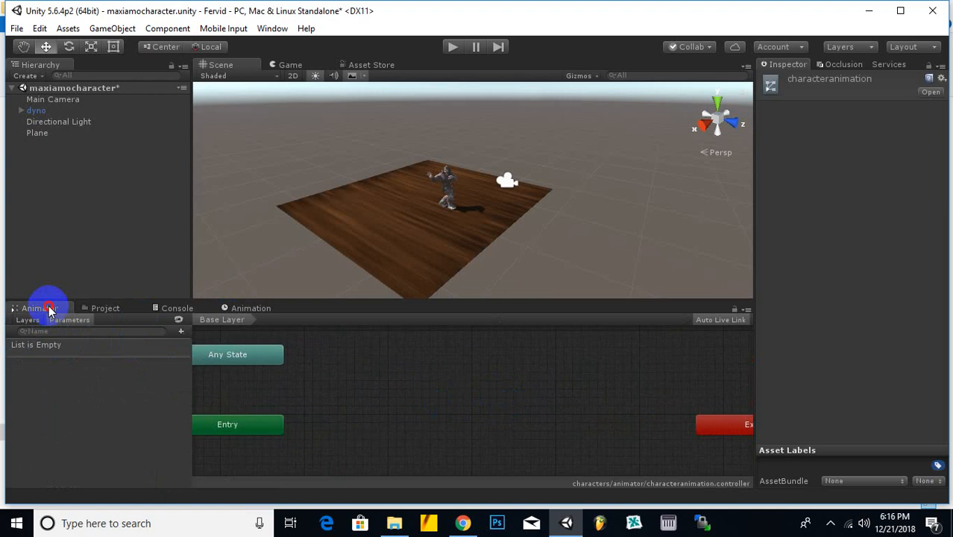
pyautogui.moveTo(48, 308); pyautogui.dragTo(424, 64)
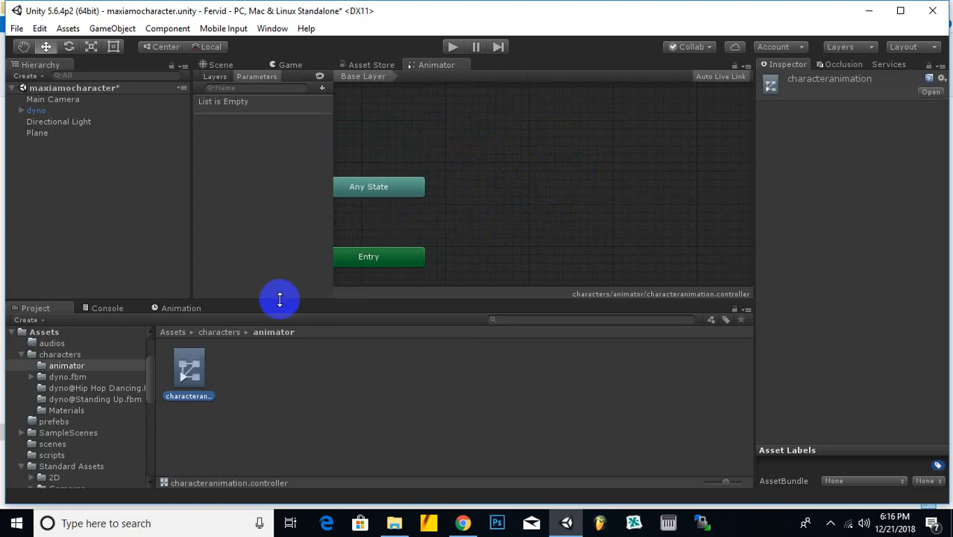
# Select the dyno in the scene and assign the characteranimation controller from the animator folder to its Animator component
pyautogui.click(227, 332)
pyautogui.click(221, 65)
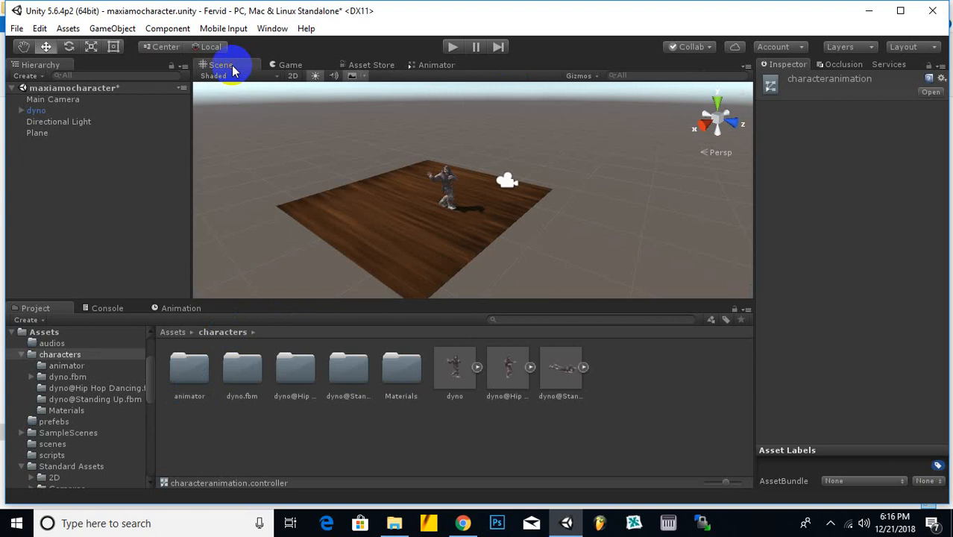
pyautogui.moveTo(657, 271); pyautogui.dragTo(644, 287, button='middle')
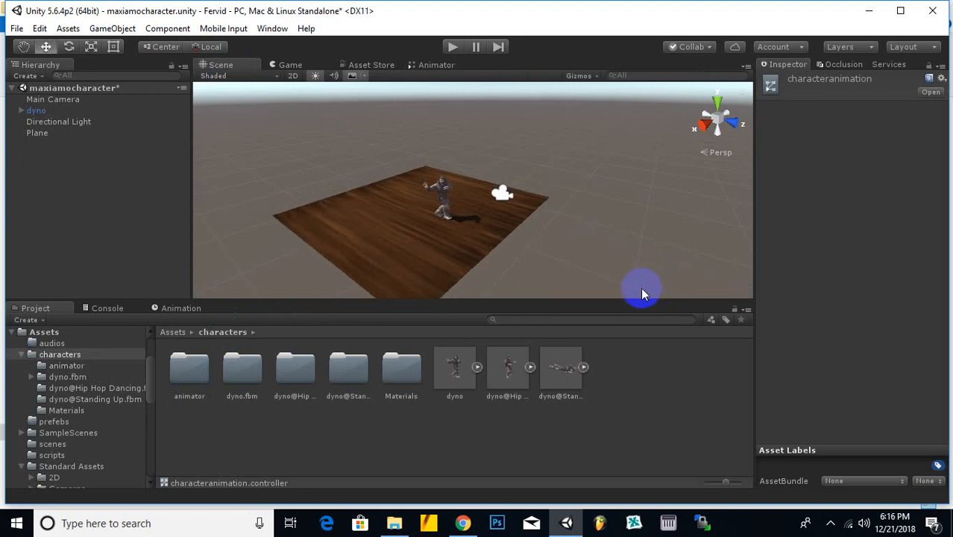
pyautogui.click(443, 189)
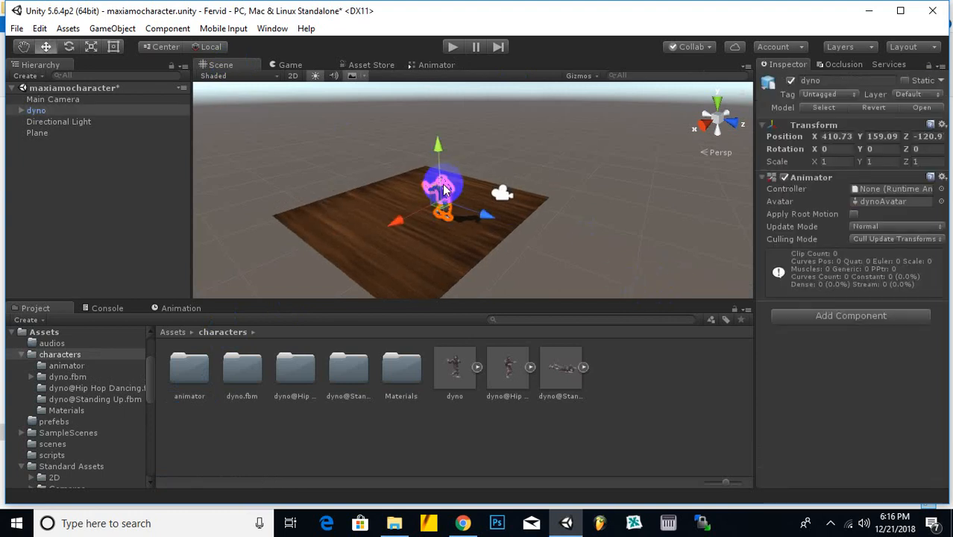
pyautogui.scroll(2, 485, 151)
pyautogui.scroll(3, 447, 155)
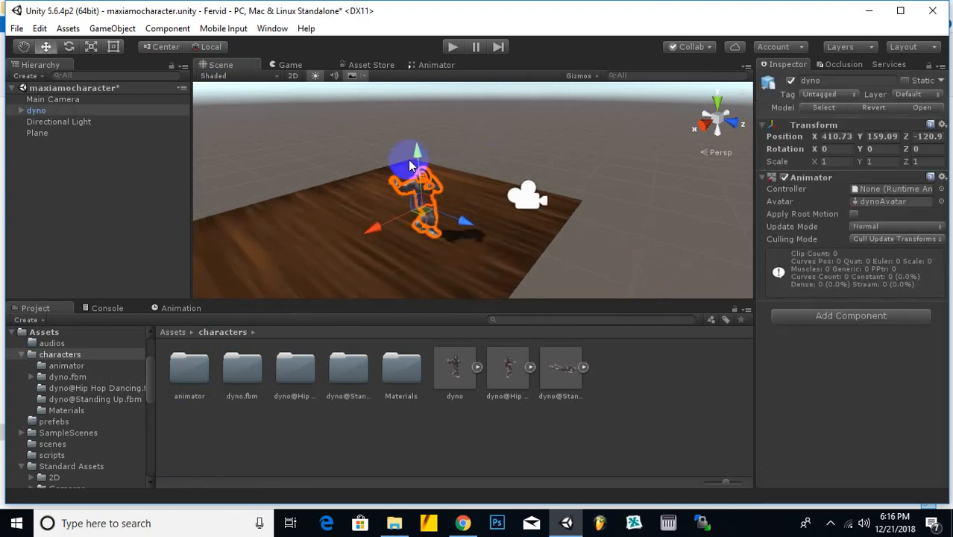
pyautogui.scroll(2, 394, 167)
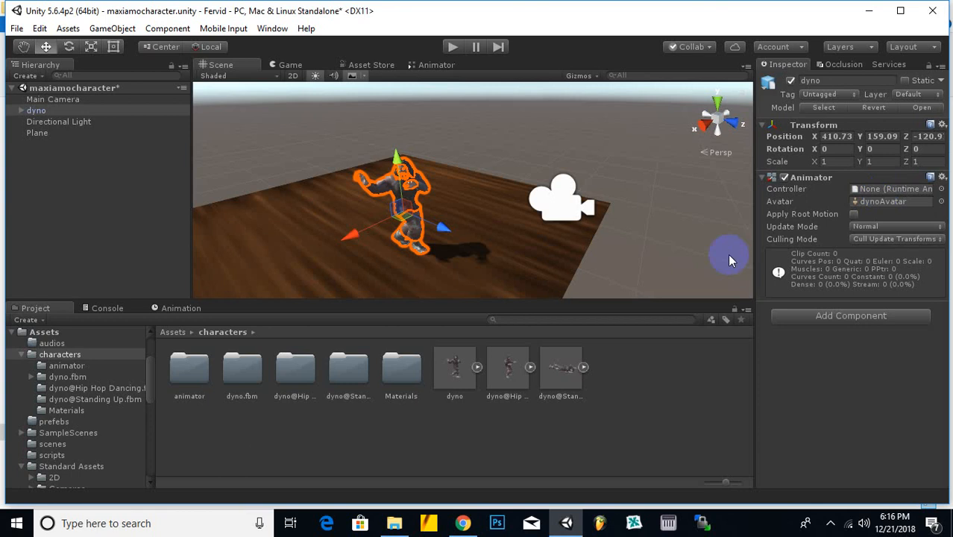
pyautogui.doubleClick(196, 387)
pyautogui.click(431, 181)
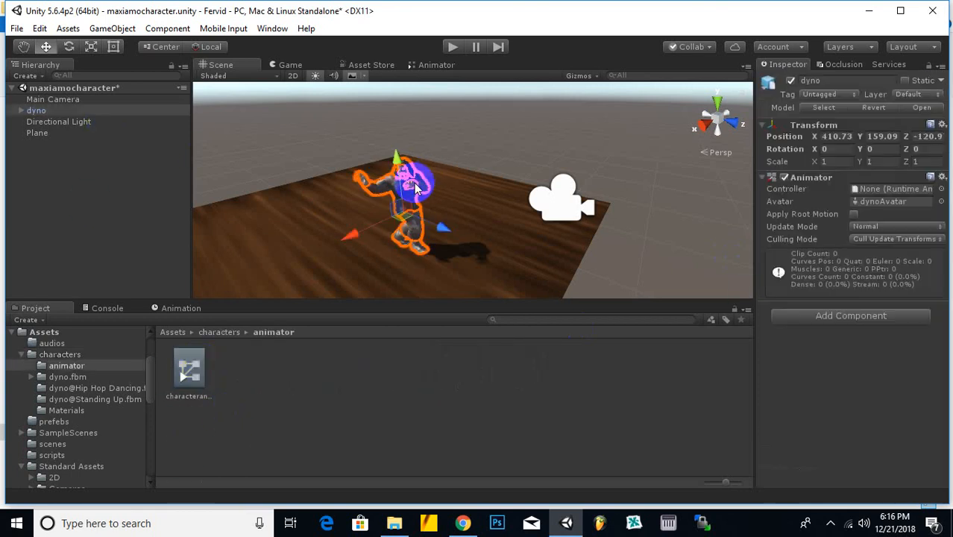
pyautogui.moveTo(191, 369); pyautogui.dragTo(887, 188)
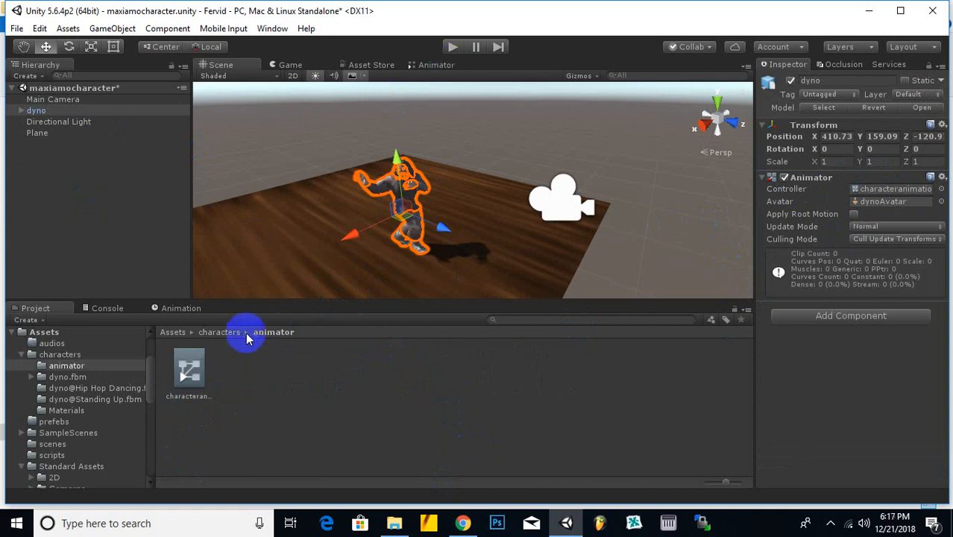
# Set the rig animation type of the dyno model in the characters folder to Humanoid and apply the change
pyautogui.click(224, 332)
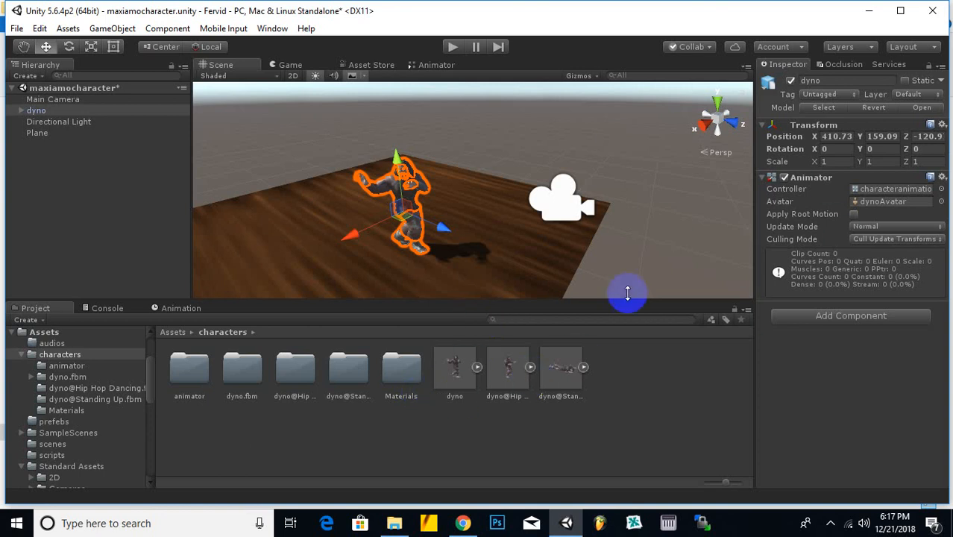
pyautogui.click(451, 377)
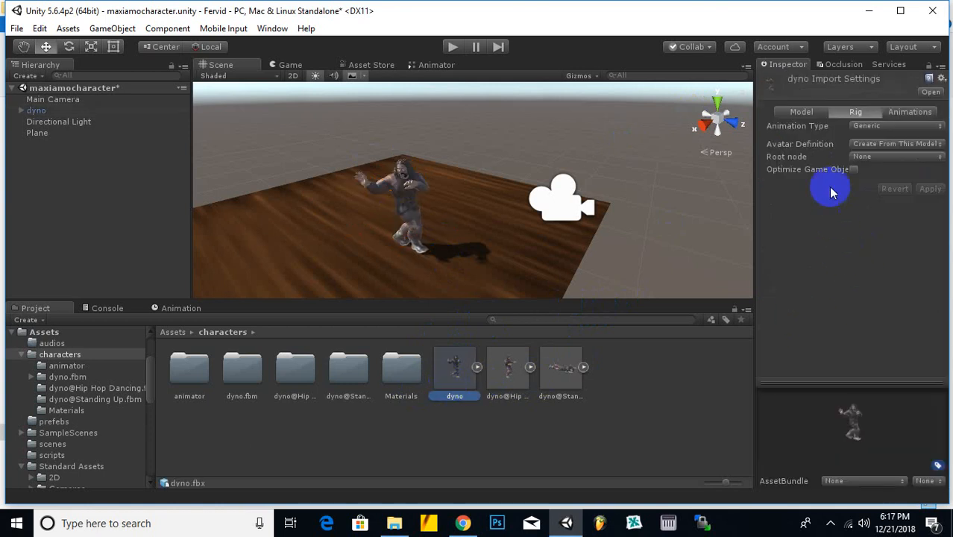
pyautogui.click(810, 110)
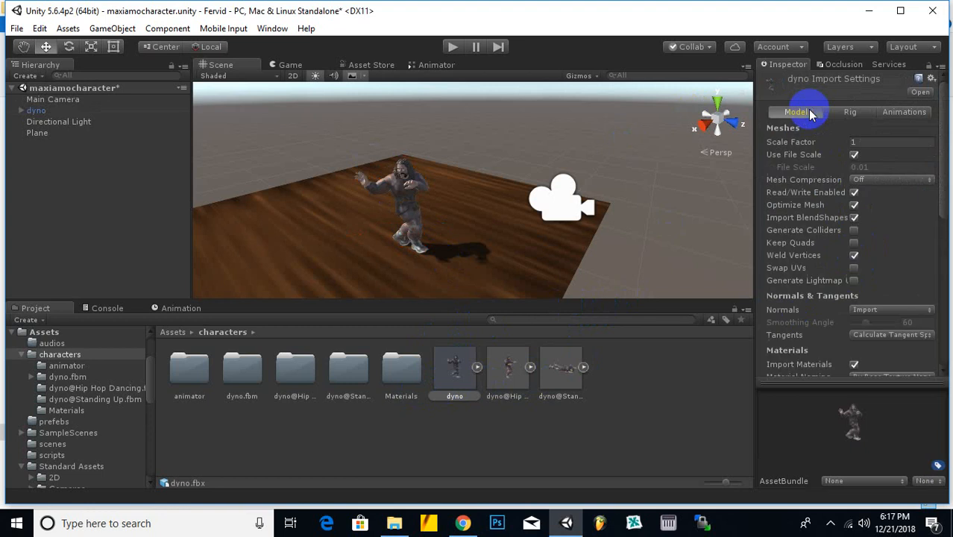
pyautogui.click(852, 112)
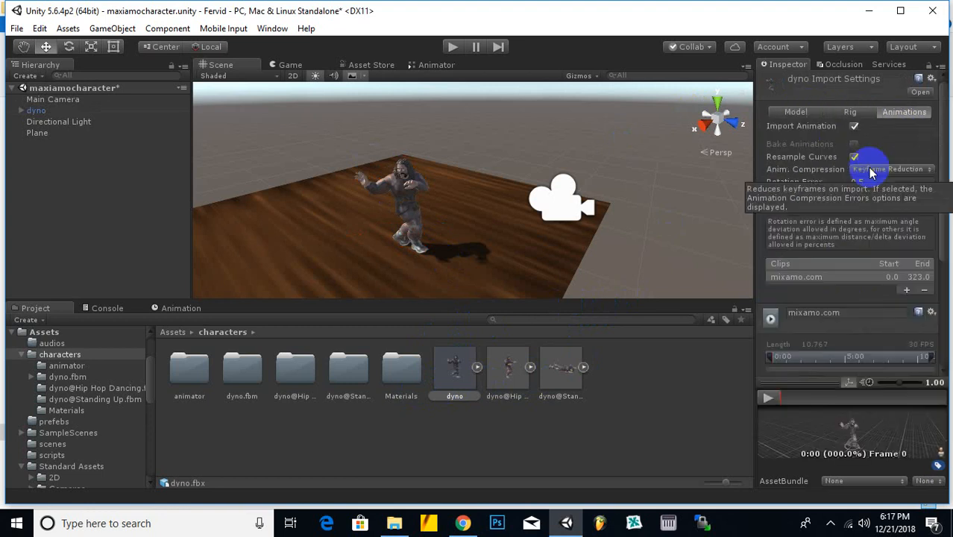
pyautogui.click(858, 114)
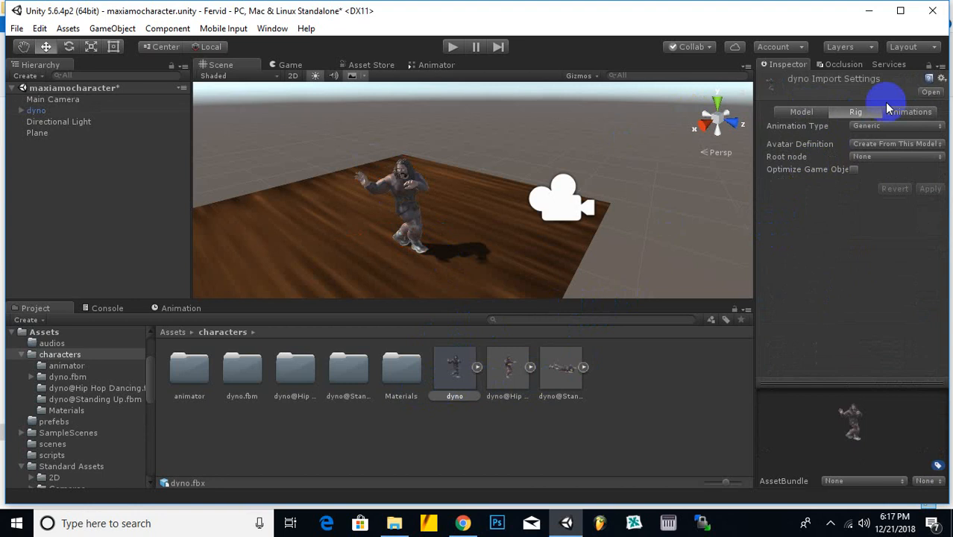
pyautogui.click(891, 127)
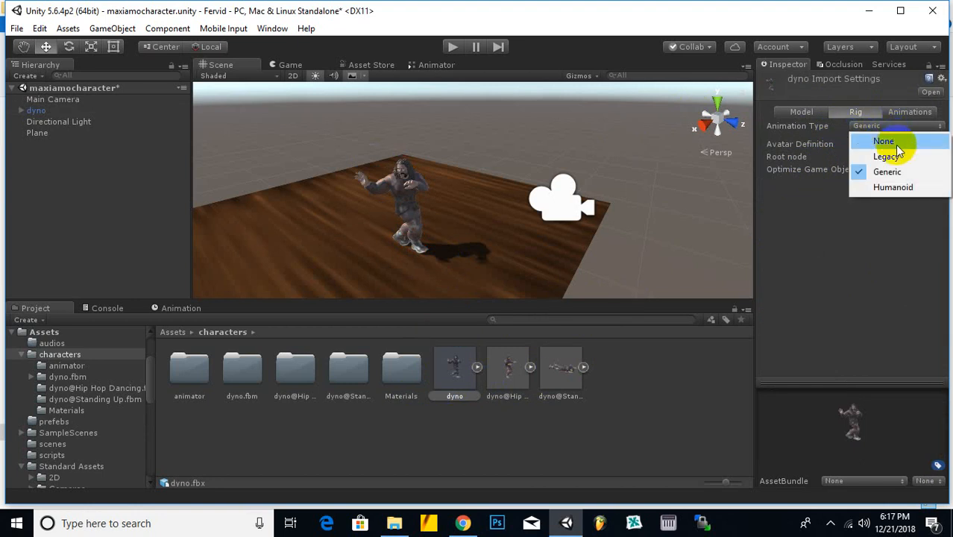
pyautogui.click(908, 187)
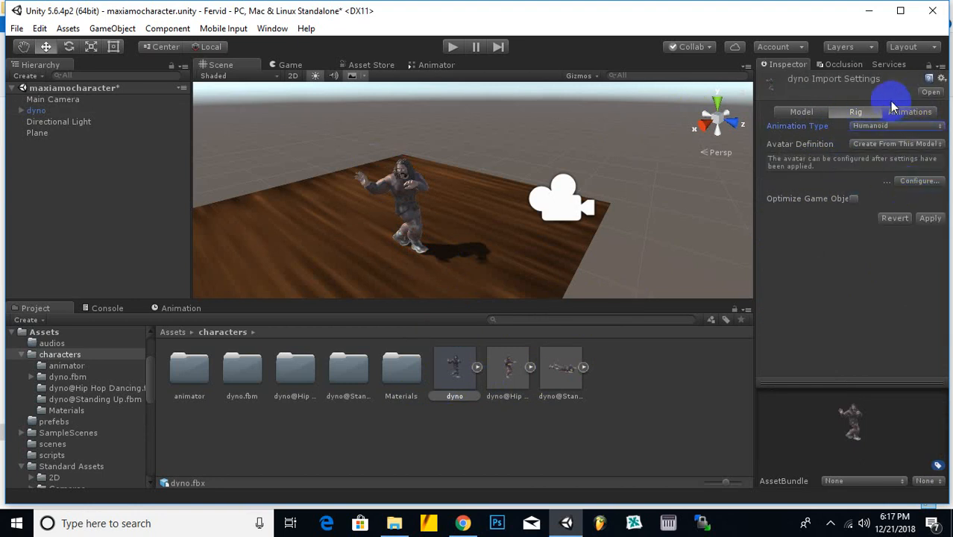
pyautogui.click(931, 219)
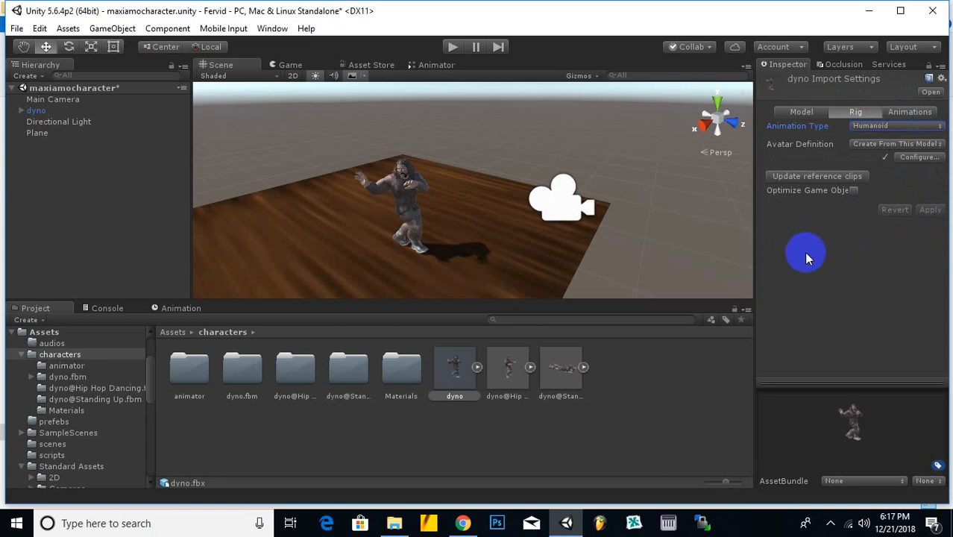
# Enable Loop Time for the dyno model's mixamo.com clip and preview its animation
pyautogui.click(911, 113)
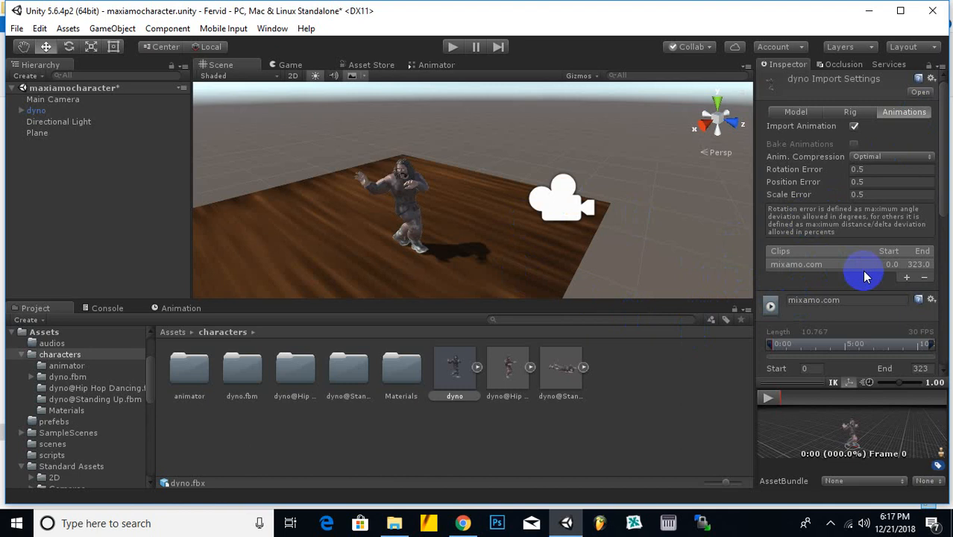
pyautogui.scroll(-2, 815, 296)
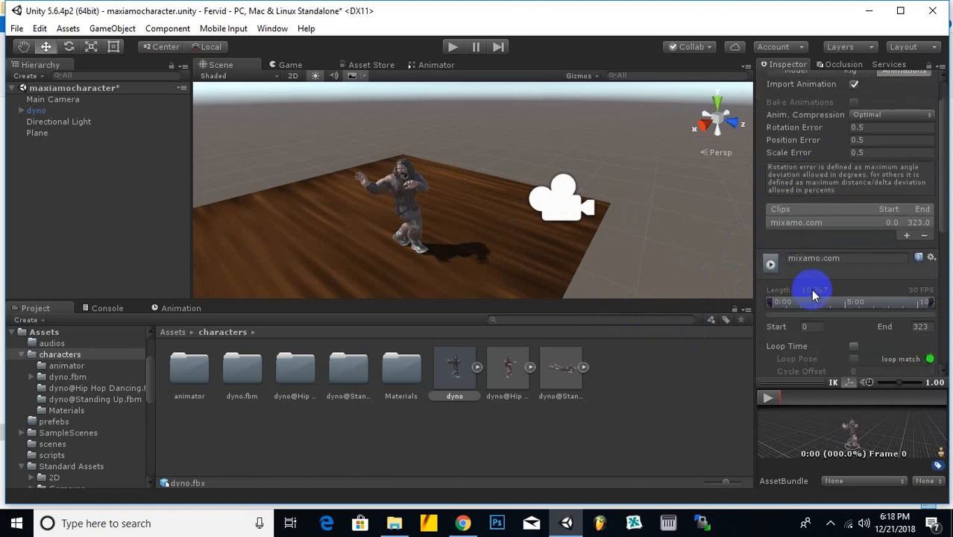
pyautogui.scroll(-2, 814, 295)
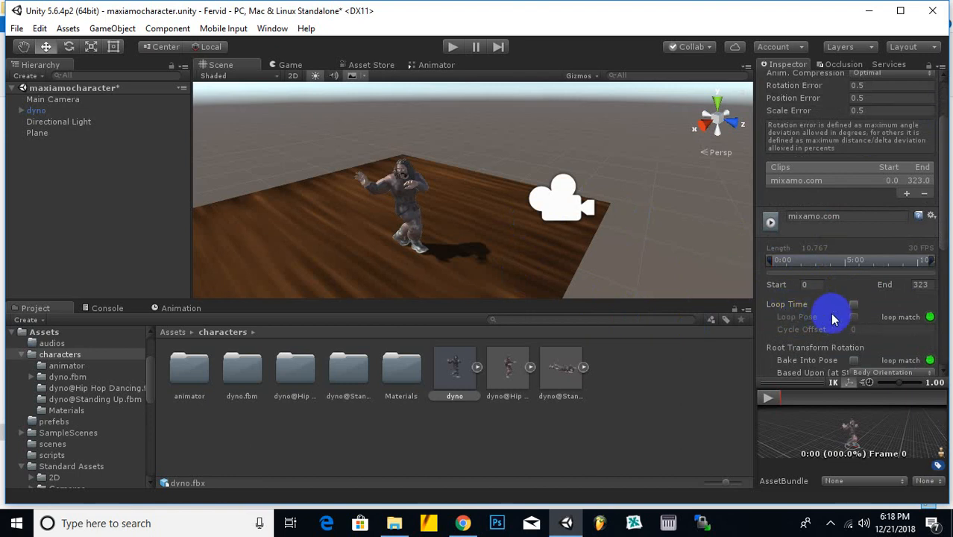
pyautogui.click(854, 305)
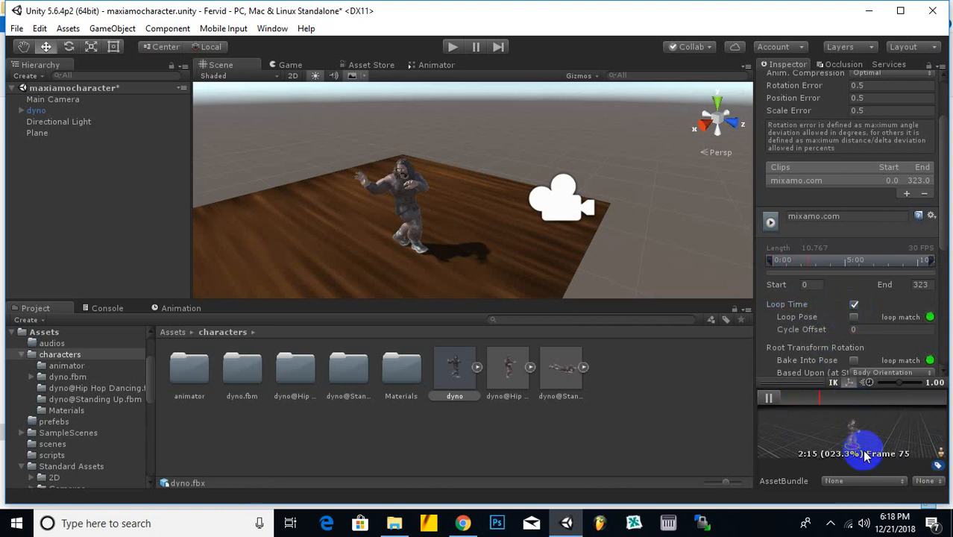
pyautogui.click(768, 397)
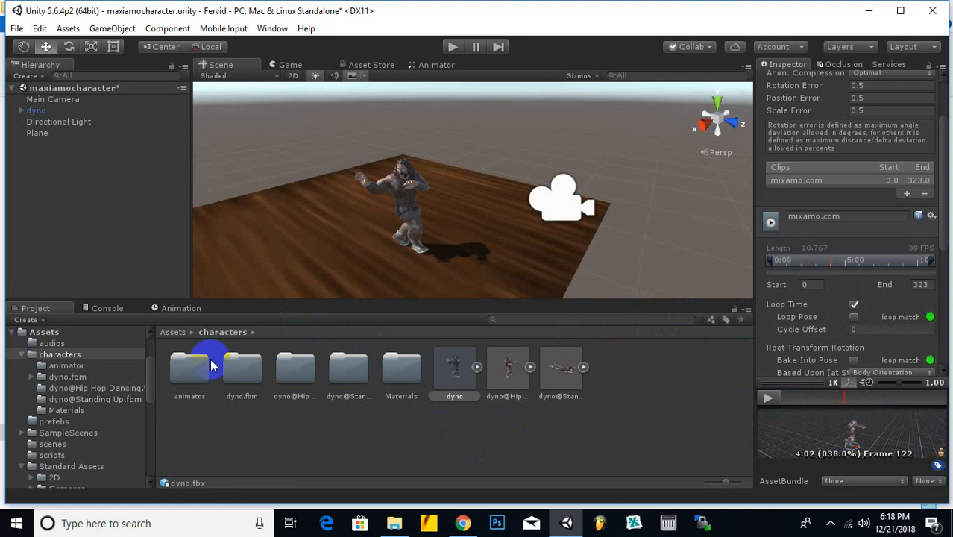
# Add the dyno model's mixamo.com clip to the characteranimation state graph and apply the pending dyno.fbx import settings
pyautogui.click(440, 69)
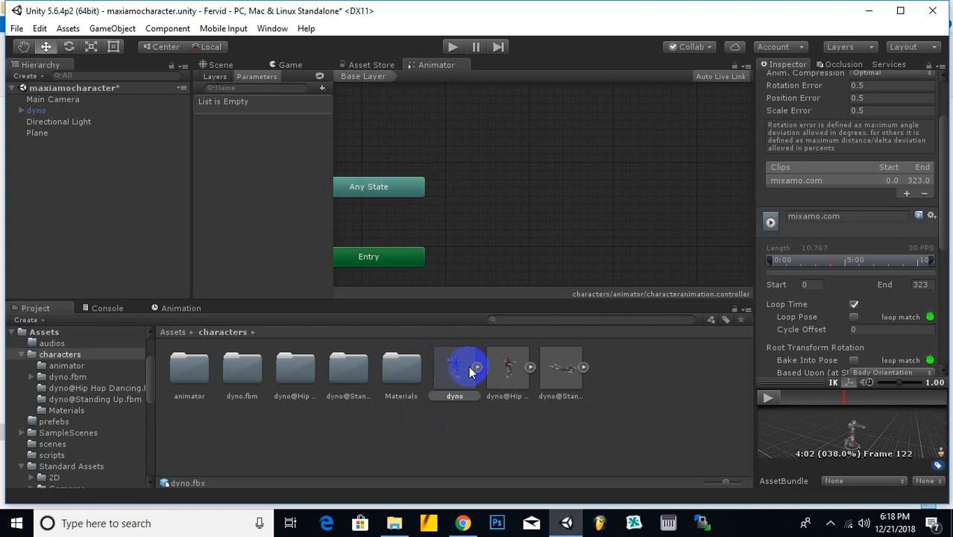
pyautogui.click(477, 367)
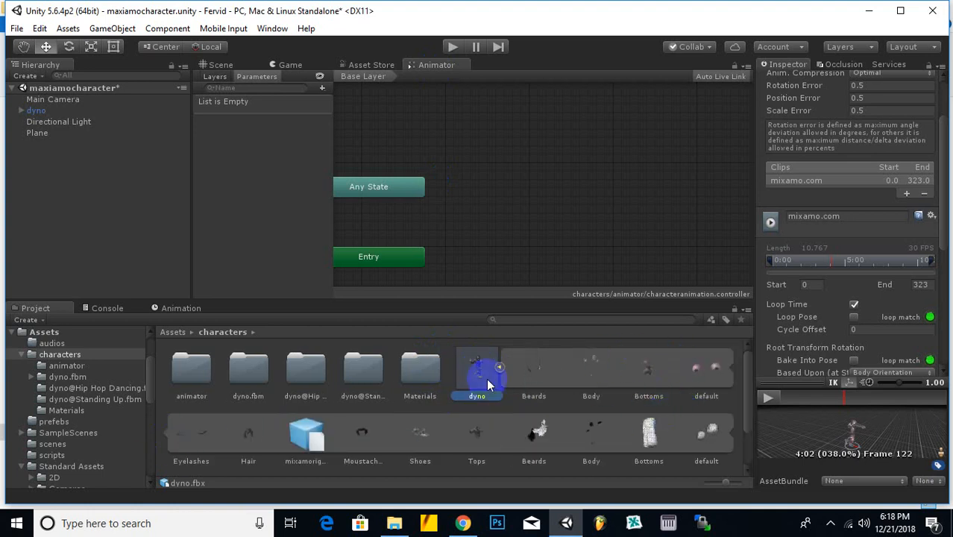
pyautogui.scroll(-1, 591, 380)
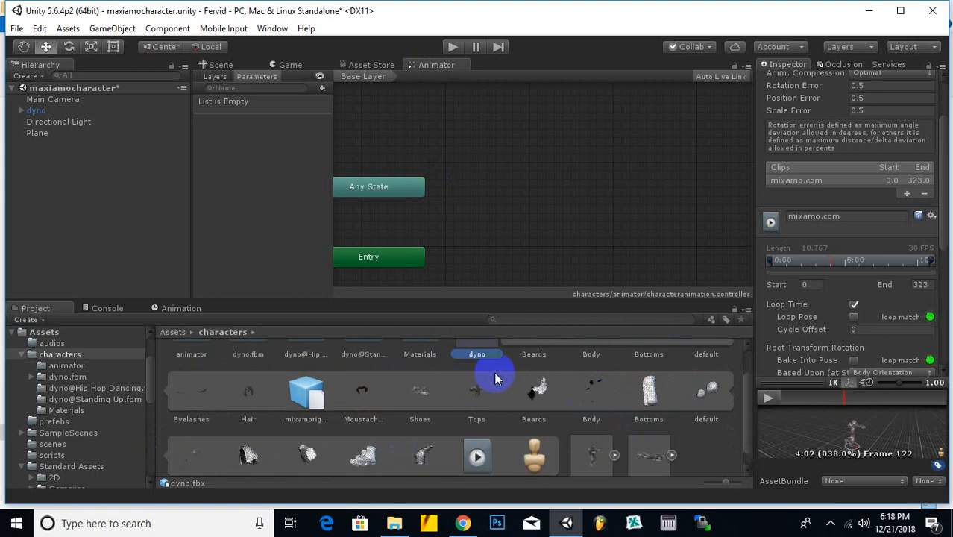
pyautogui.scroll(-1, 495, 379)
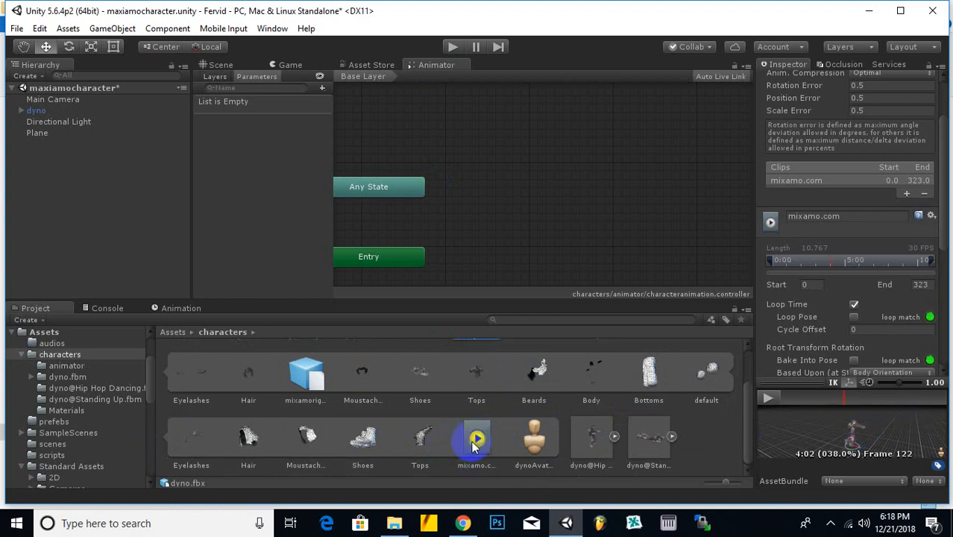
pyautogui.moveTo(477, 441); pyautogui.dragTo(517, 225)
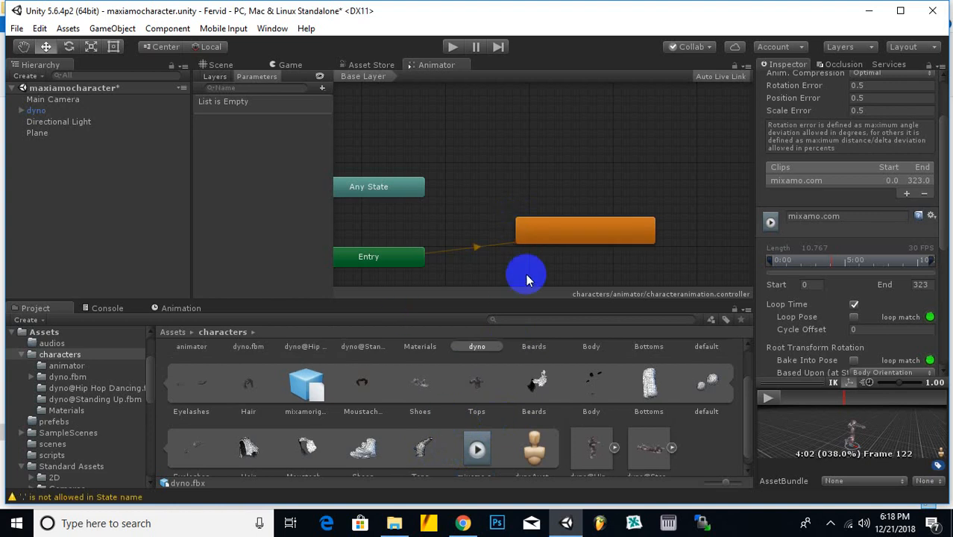
pyautogui.click(562, 239)
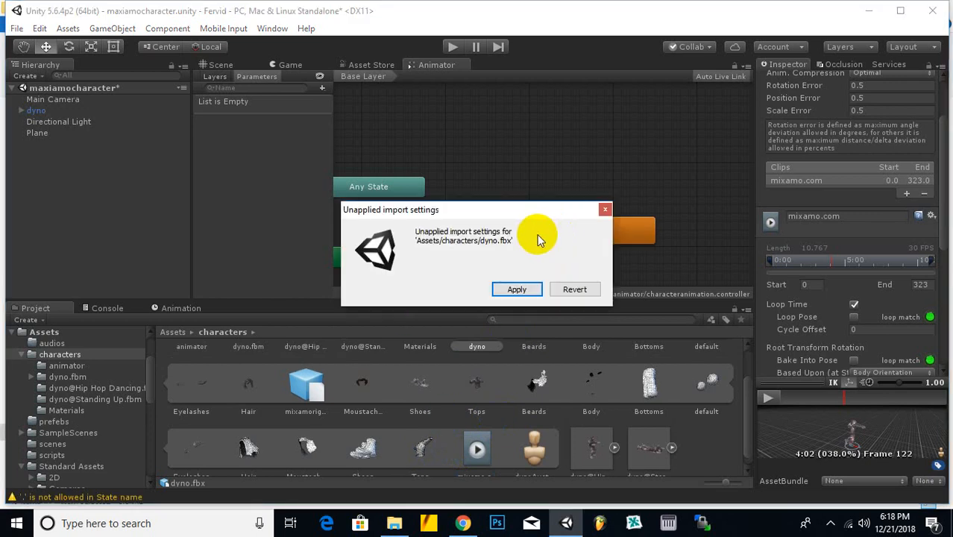
pyautogui.click(507, 286)
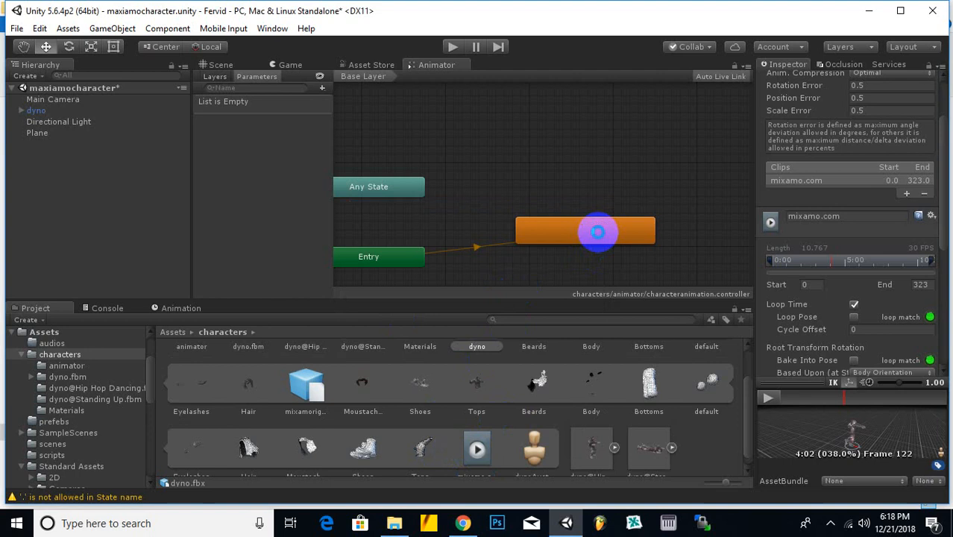
# Name the new default state 1 and set its tag to 1
pyautogui.click(587, 231)
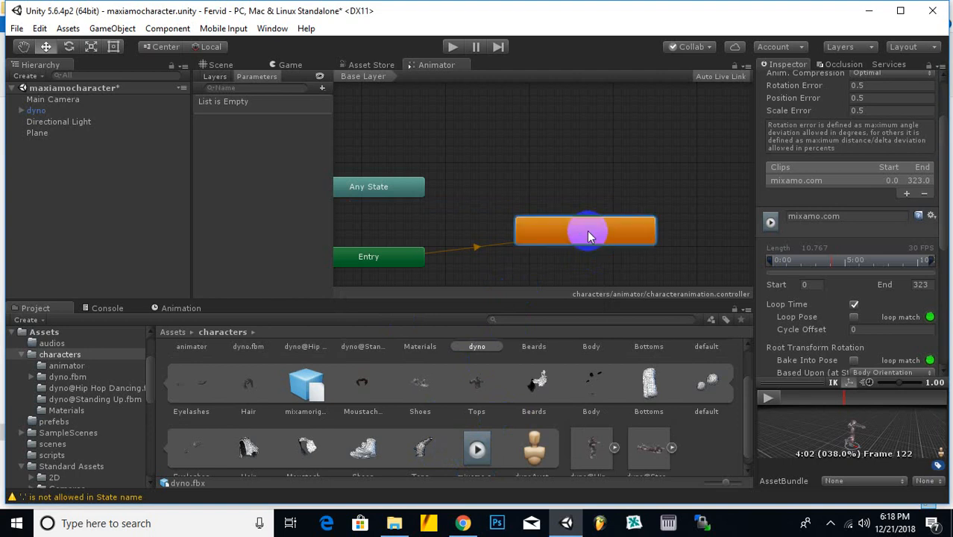
pyautogui.rightClick(590, 232)
pyautogui.moveTo(570, 232); pyautogui.dragTo(567, 229)
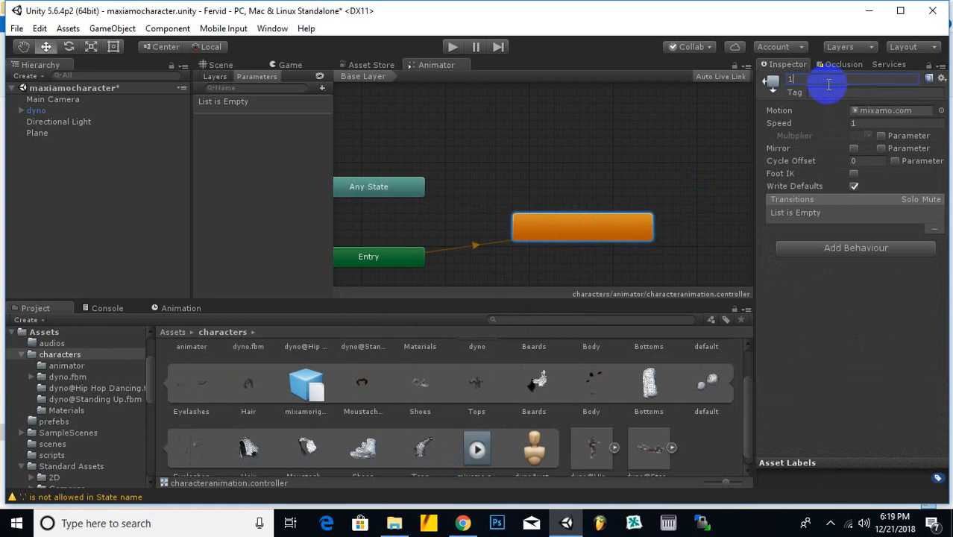
pyautogui.click(832, 92)
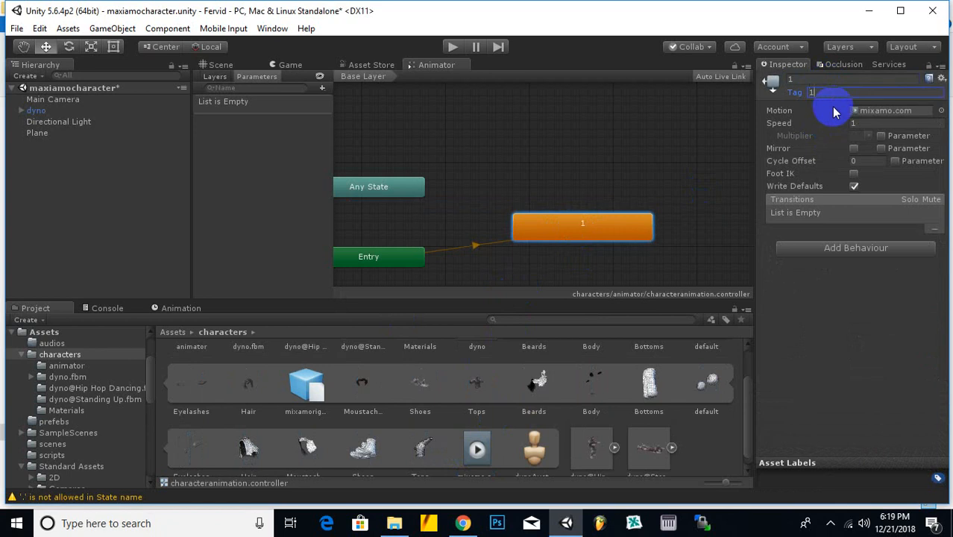
pyautogui.click(606, 146)
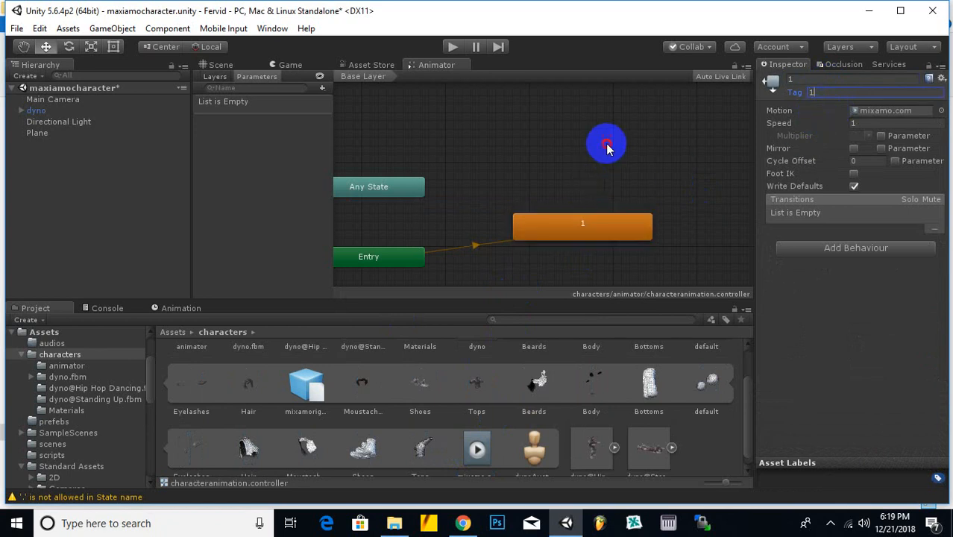
pyautogui.click(617, 219)
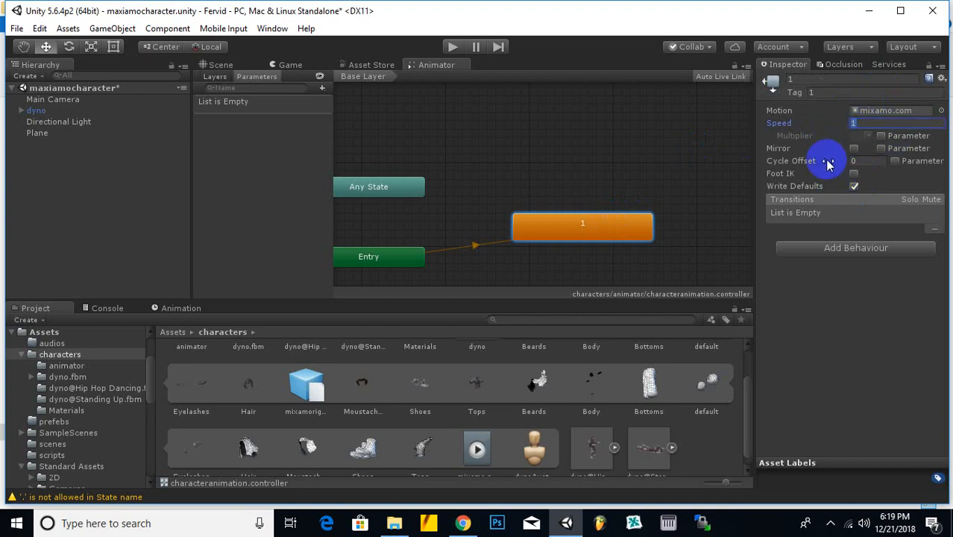
pyautogui.click(900, 124)
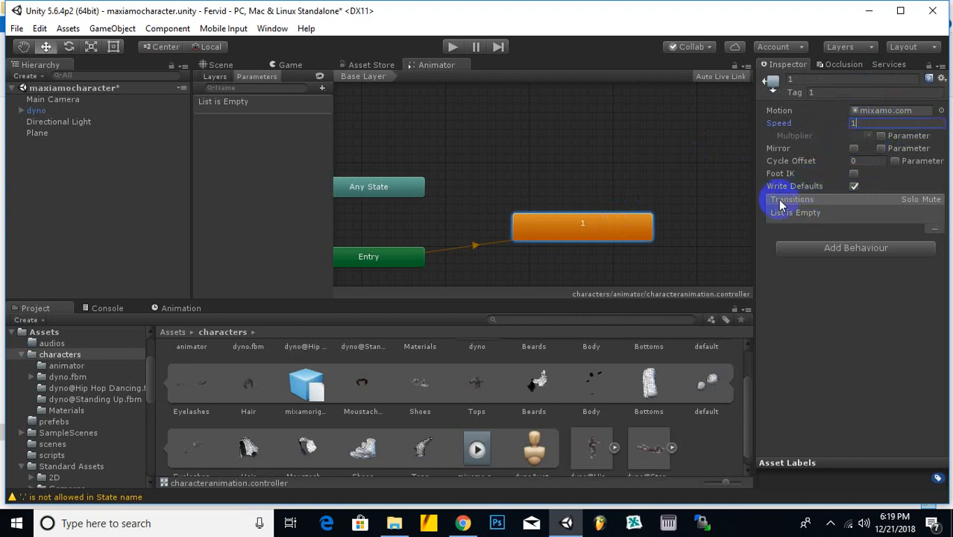
# Select the dyno in the scene, test its animation in play mode and stop the playback
pyautogui.click(220, 65)
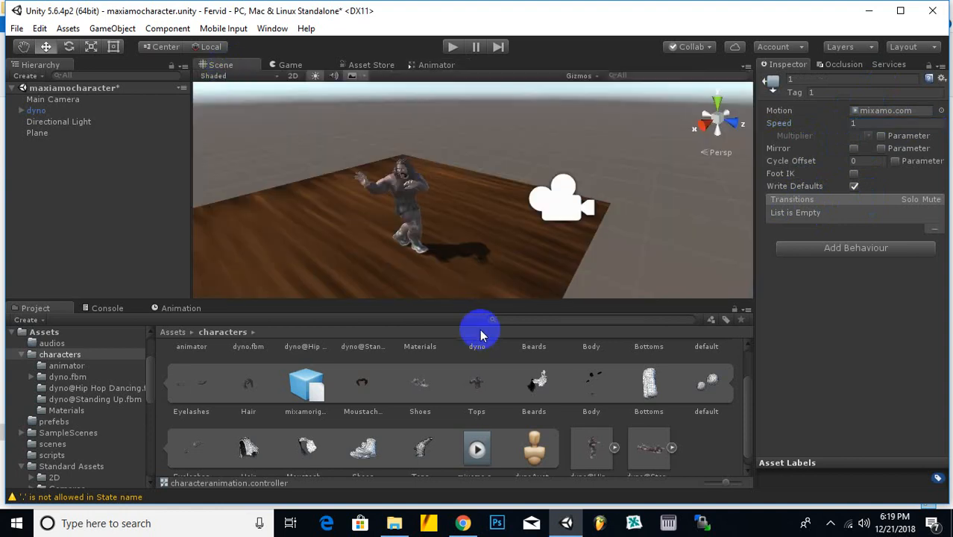
pyautogui.click(179, 333)
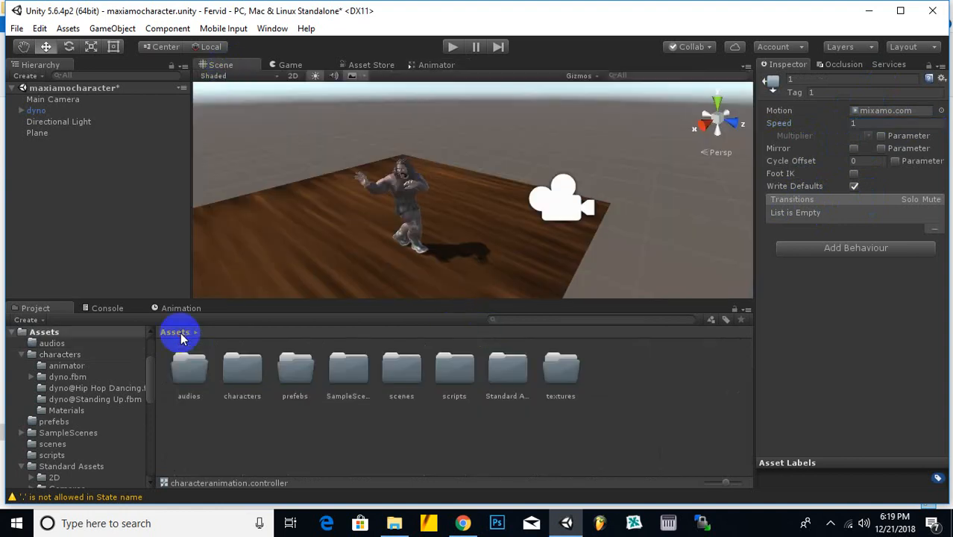
pyautogui.click(396, 203)
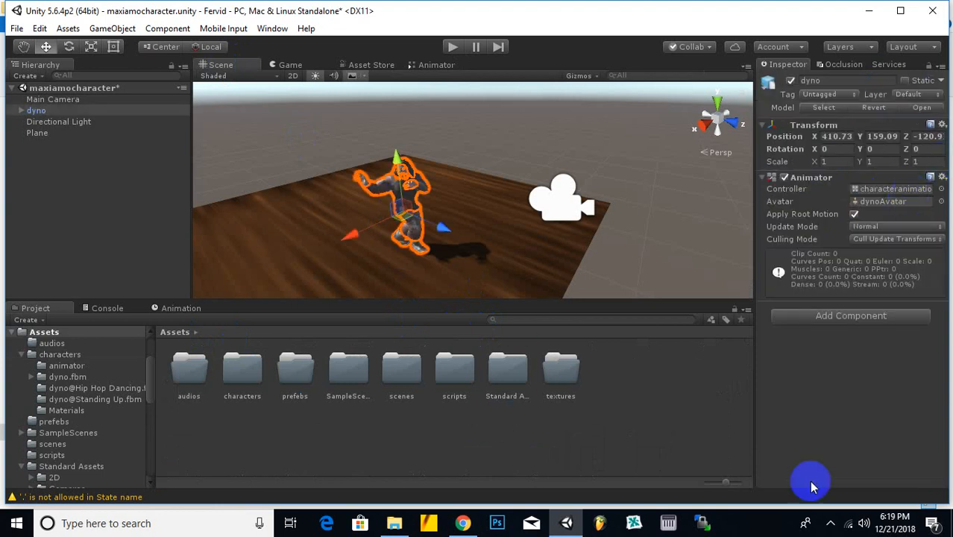
pyautogui.click(831, 528)
pyautogui.click(869, 438)
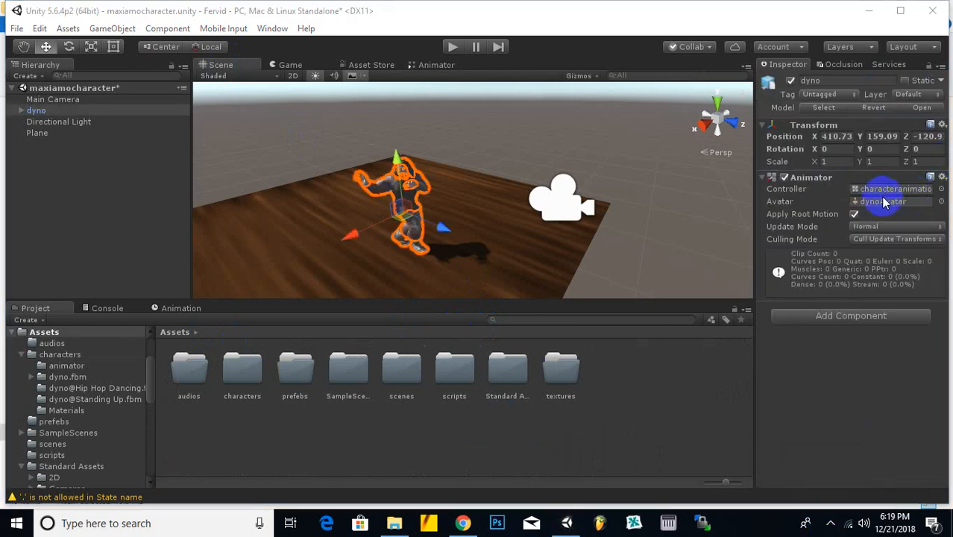
pyautogui.click(452, 47)
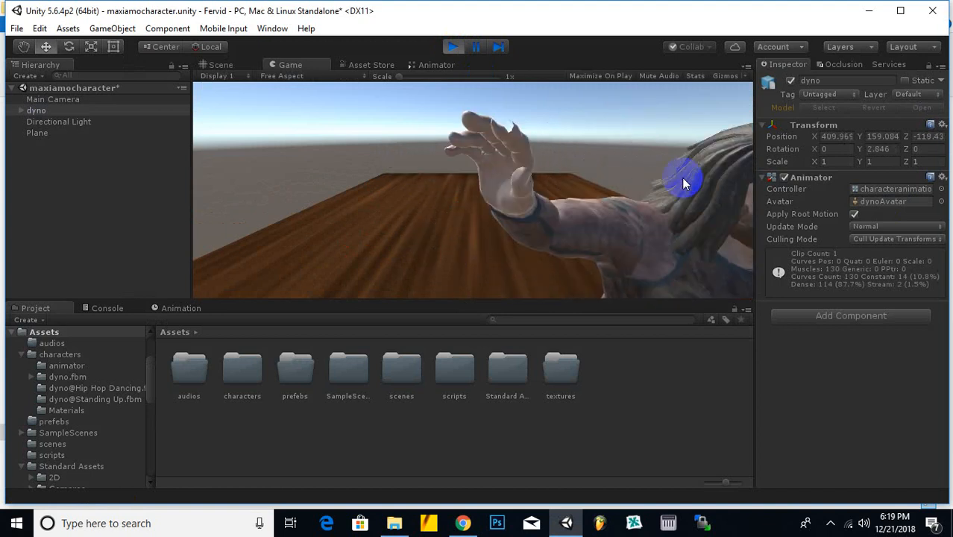
pyautogui.click(453, 46)
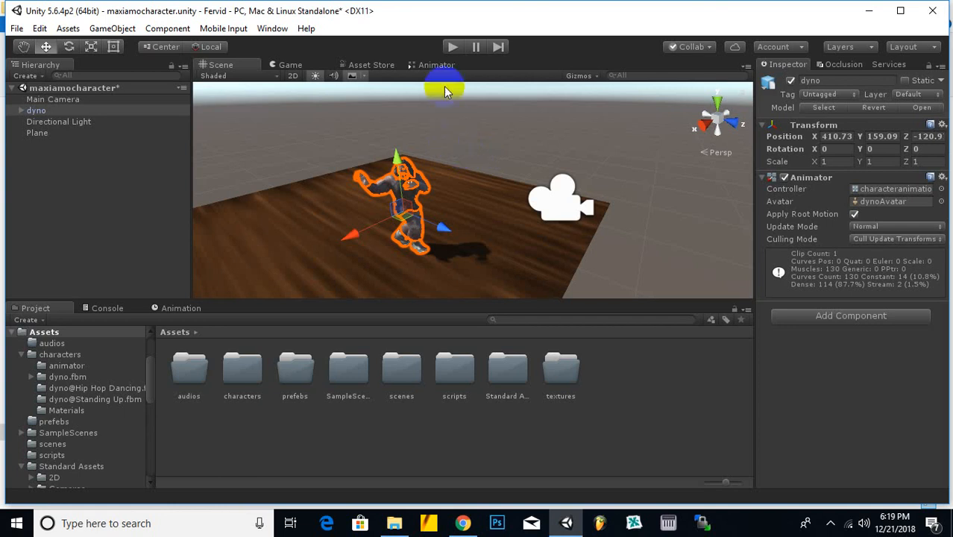
# Return to the characteranimation state graph and look over its states
pyautogui.click(436, 65)
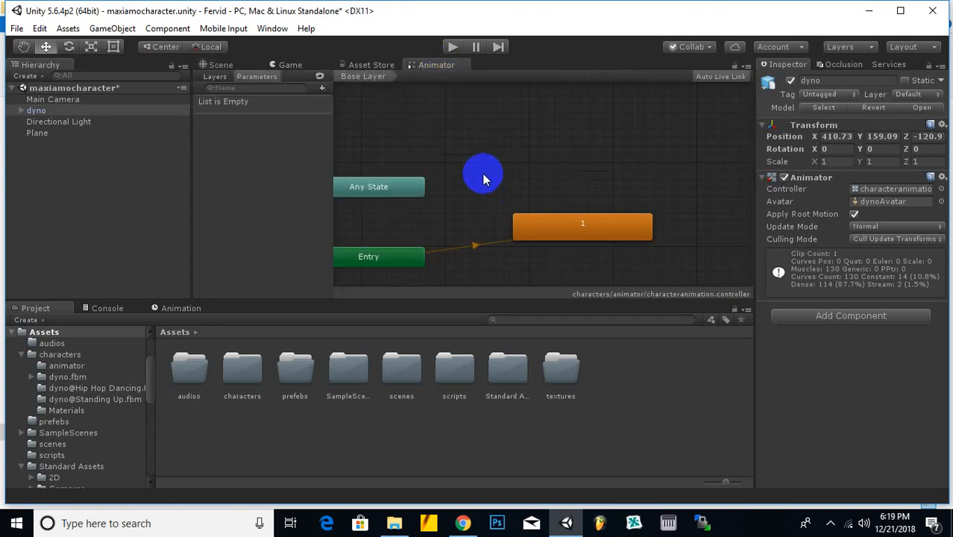
pyautogui.scroll(-1, 482, 178)
pyautogui.scroll(2, 470, 212)
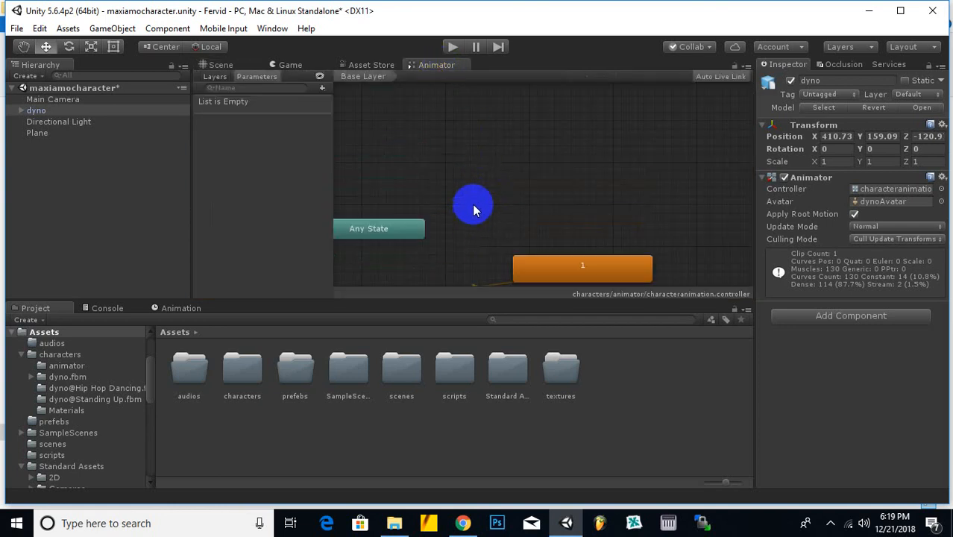
pyautogui.scroll(-2, 473, 205)
pyautogui.scroll(1, 473, 206)
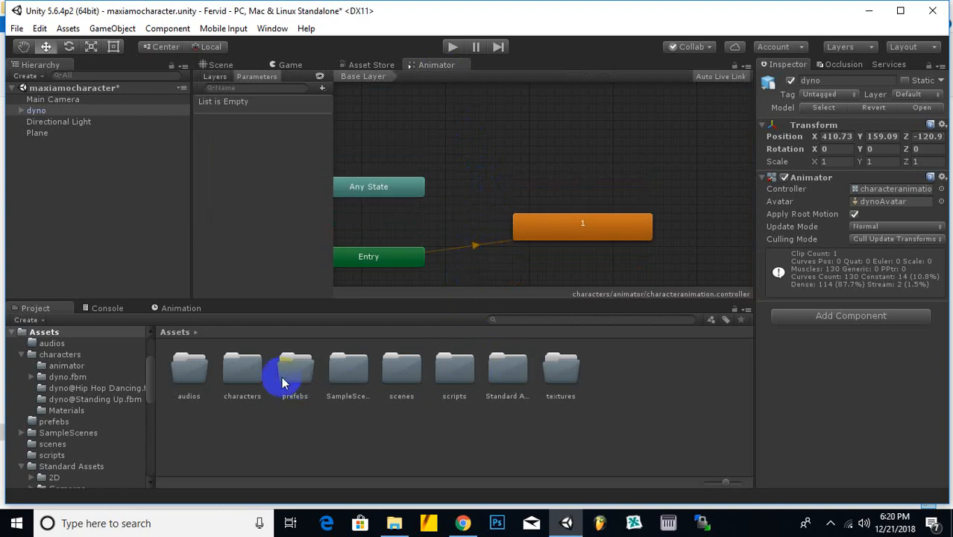
# Turn off Loop Time for the mixamo.com clip of the dyno model in the characters folder and apply the import settings
pyautogui.doubleClick(243, 369)
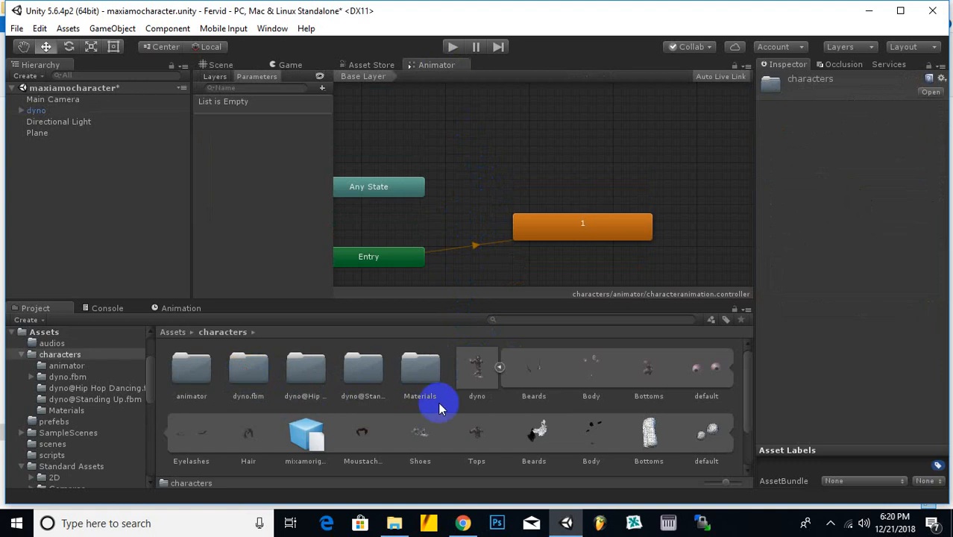
pyautogui.click(501, 371)
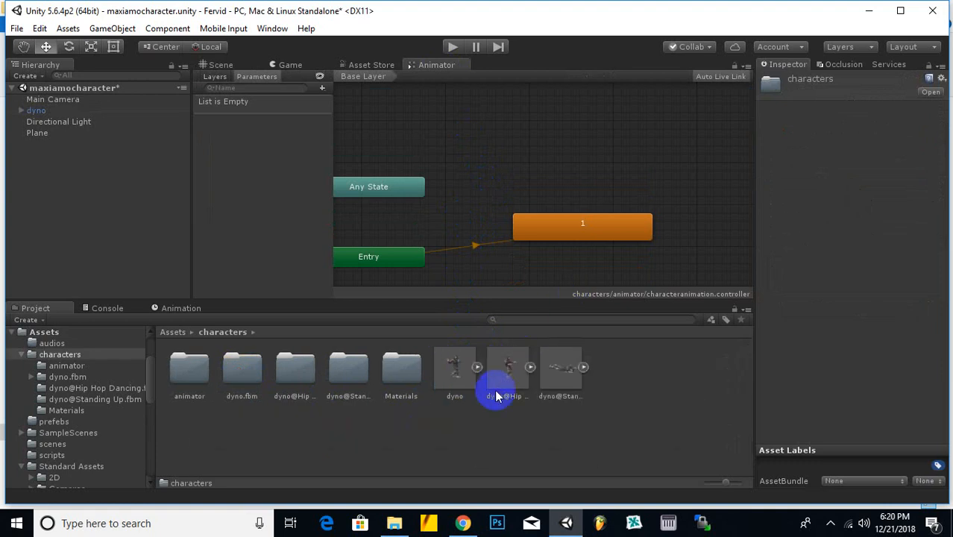
pyautogui.click(519, 376)
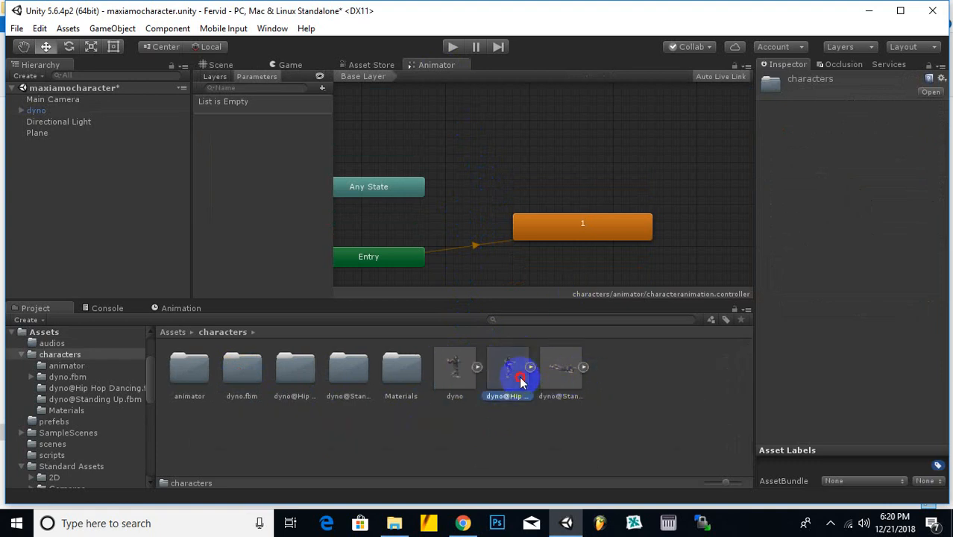
pyautogui.click(461, 385)
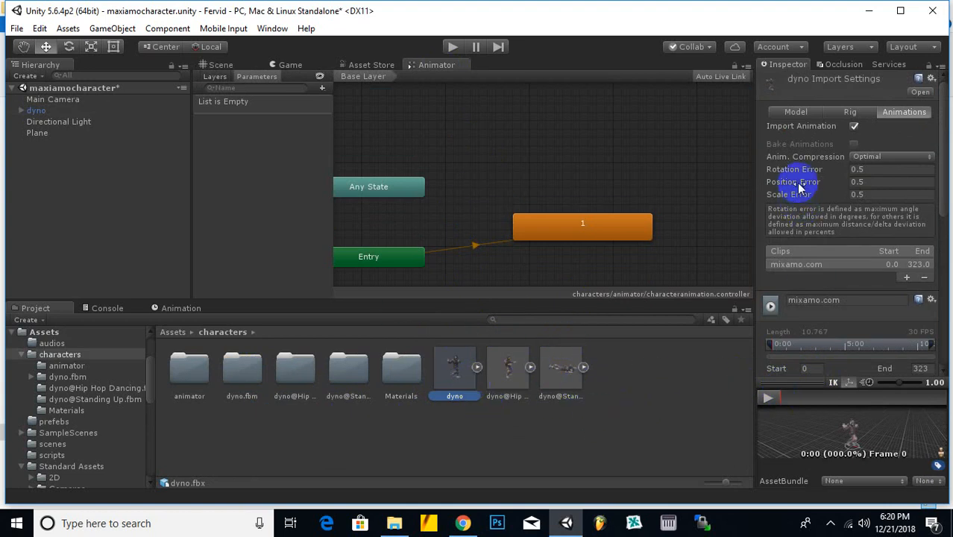
pyautogui.scroll(-3, 820, 299)
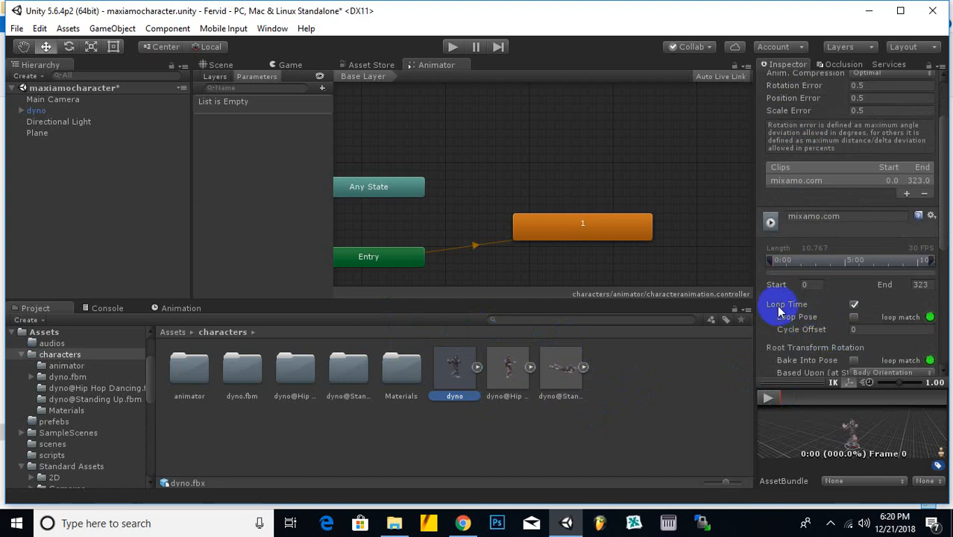
pyautogui.click(854, 305)
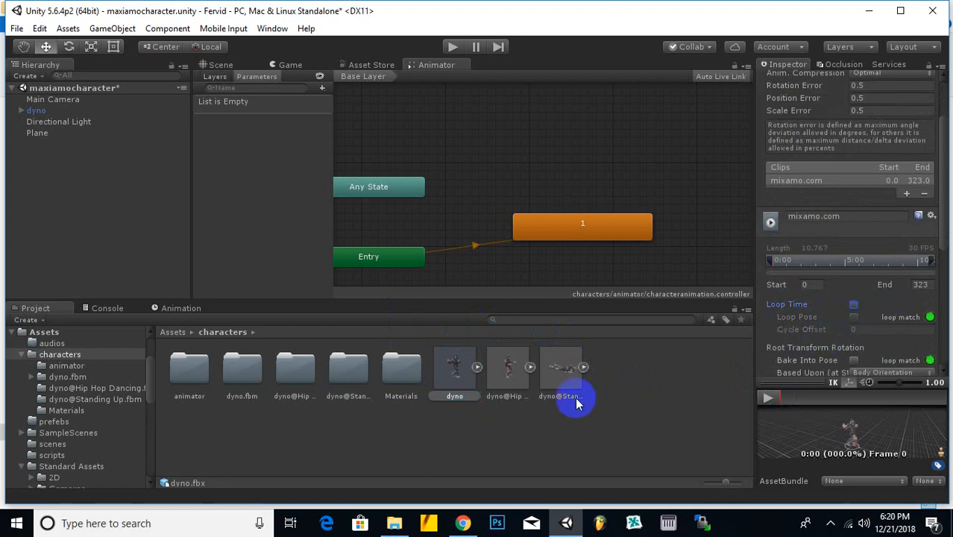
pyautogui.click(831, 523)
pyautogui.click(875, 440)
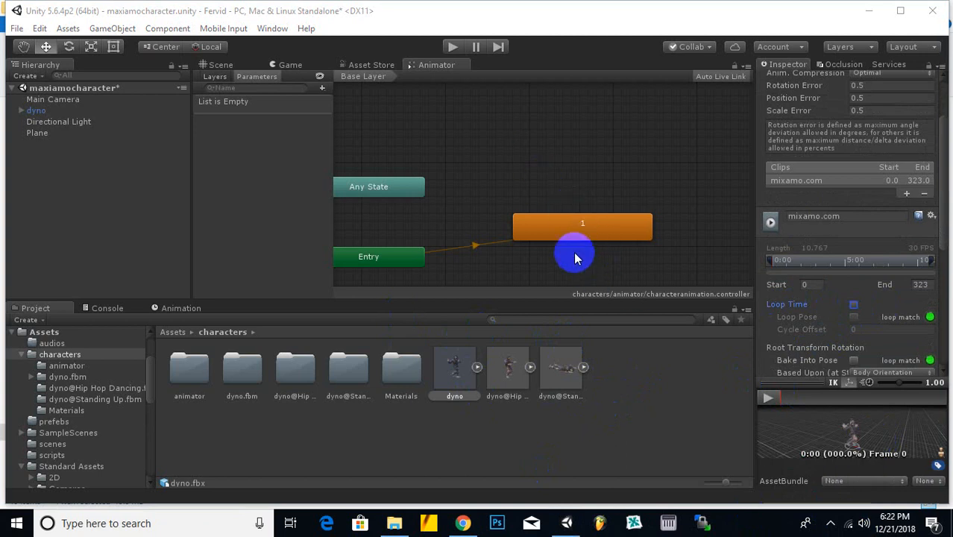
pyautogui.click(507, 379)
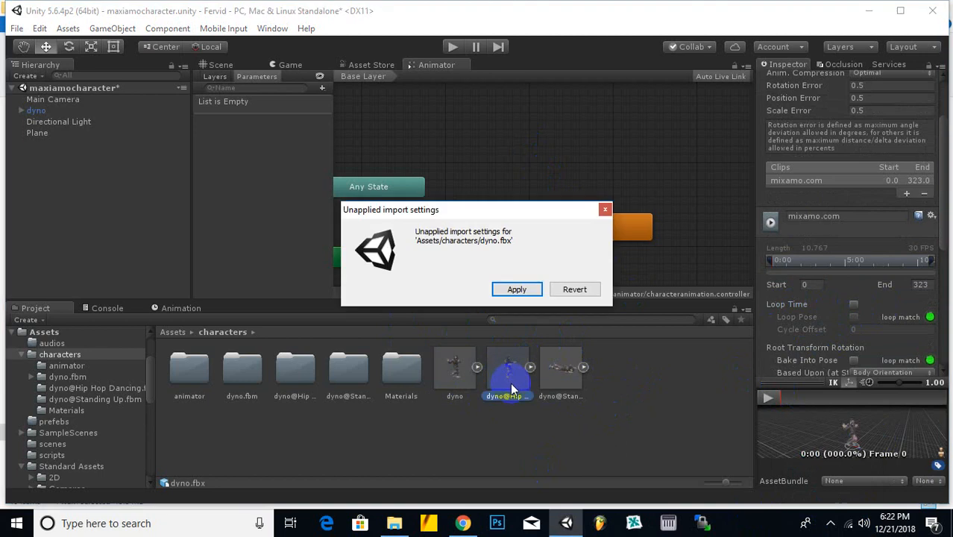
pyautogui.click(514, 291)
# Set the animation type of the dyno@Hip Hop Dancing model's rig to Humanoid and apply it
pyautogui.click(507, 376)
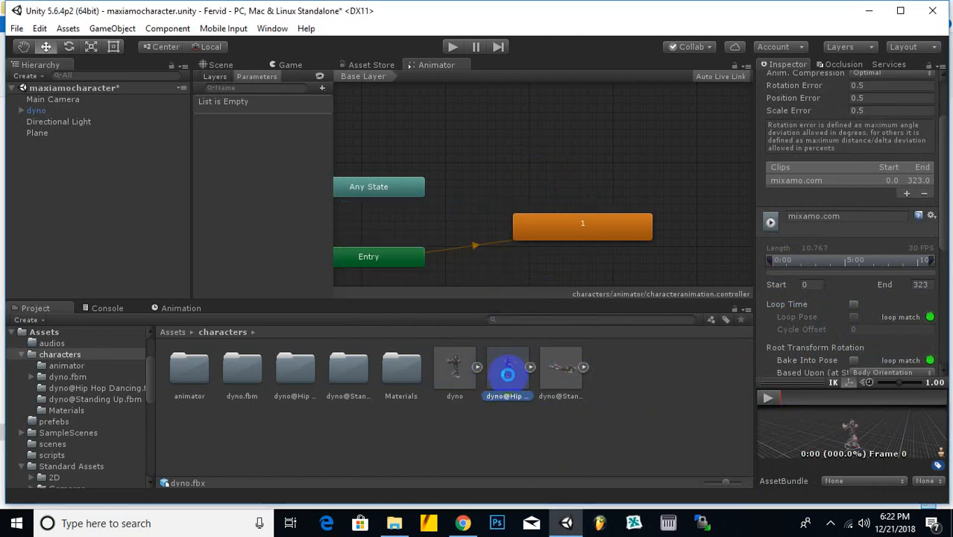
pyautogui.moveTo(496, 368); pyautogui.dragTo(335, 207)
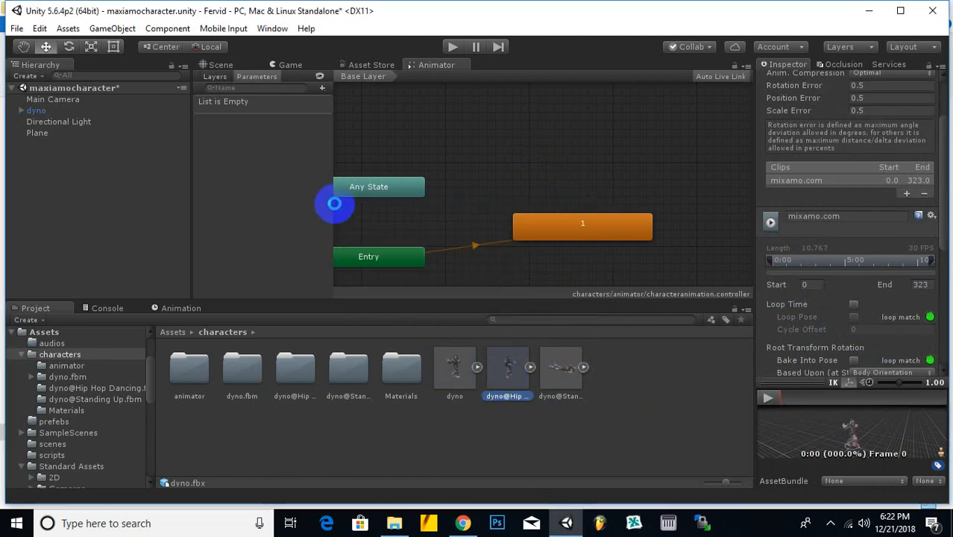
pyautogui.scroll(3, 867, 140)
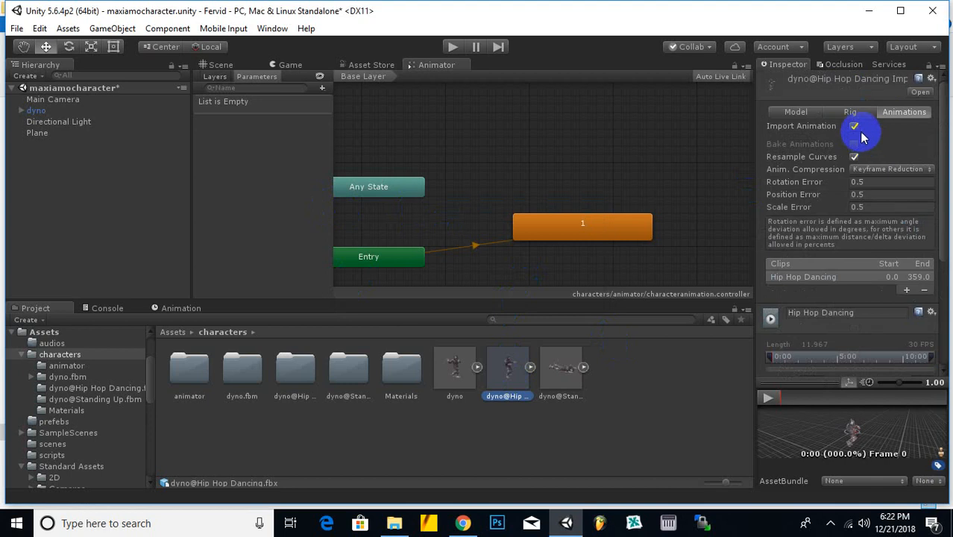
pyautogui.click(852, 115)
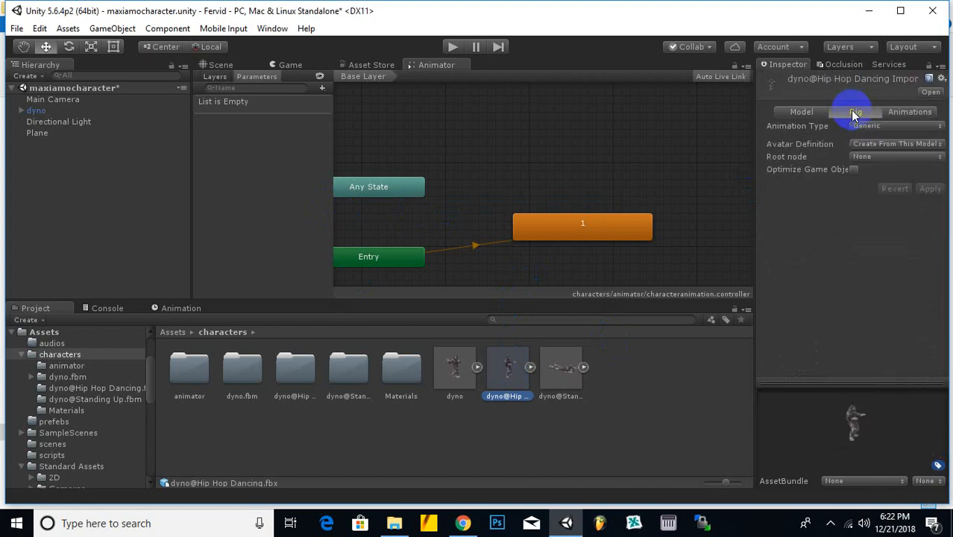
pyautogui.click(887, 126)
pyautogui.click(893, 188)
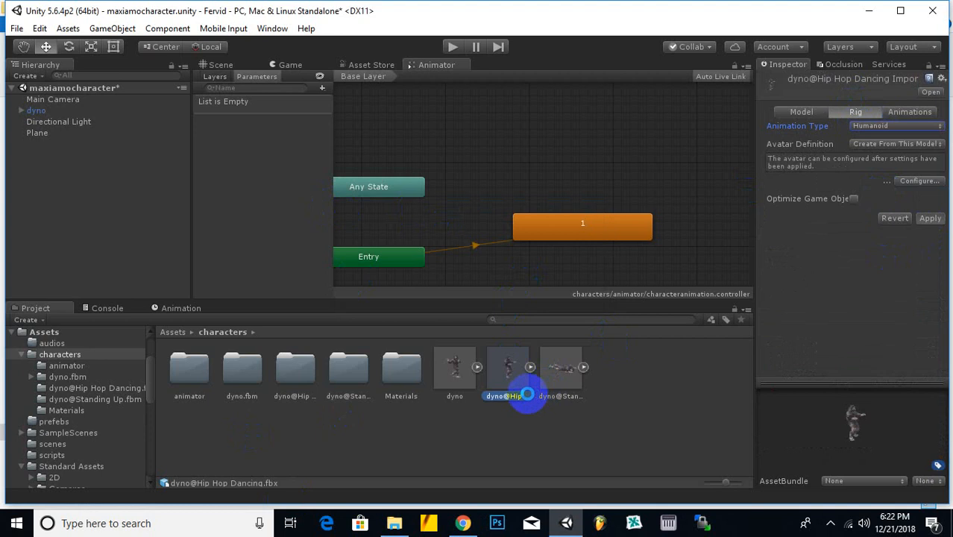
# Set the animation type of the dyno@Standing Up model's rig to Humanoid and apply it
pyautogui.click(560, 369)
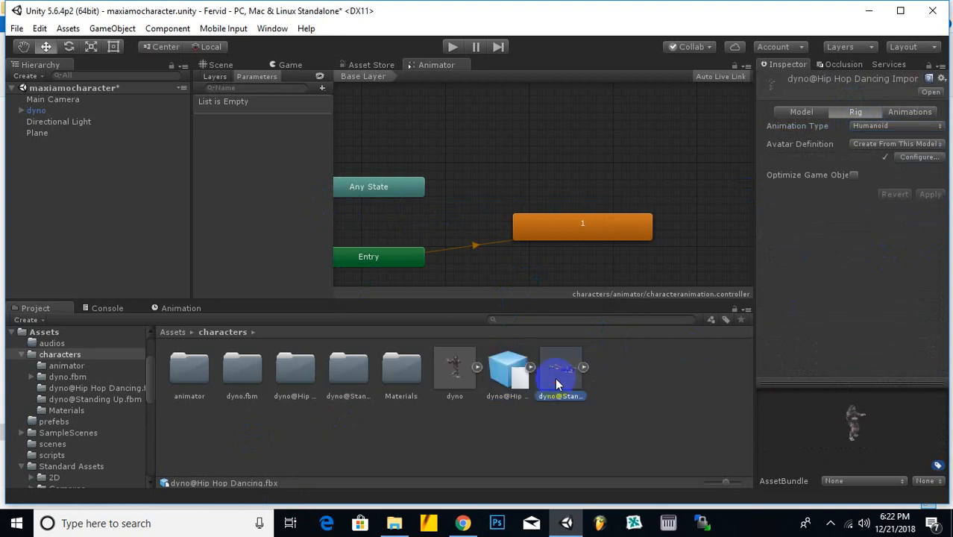
pyautogui.click(908, 127)
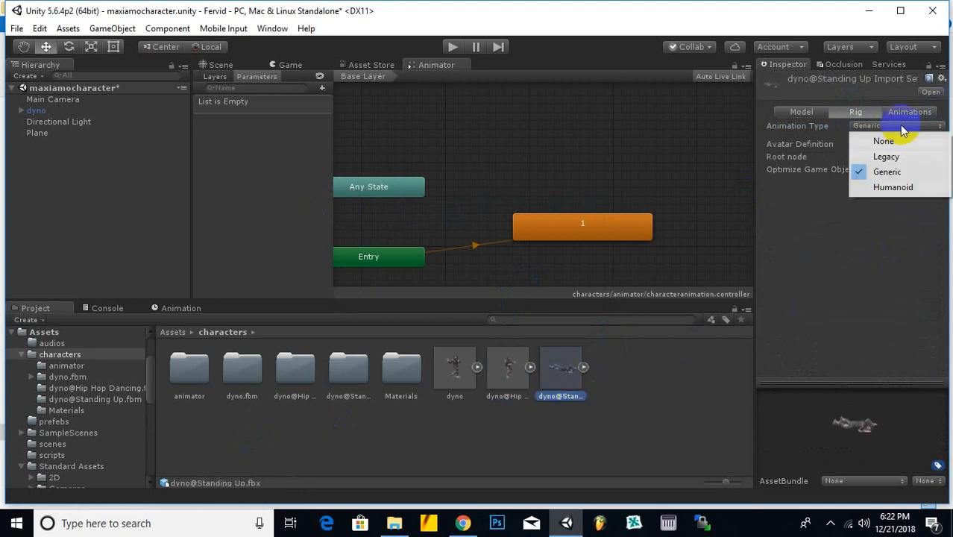
pyautogui.click(895, 188)
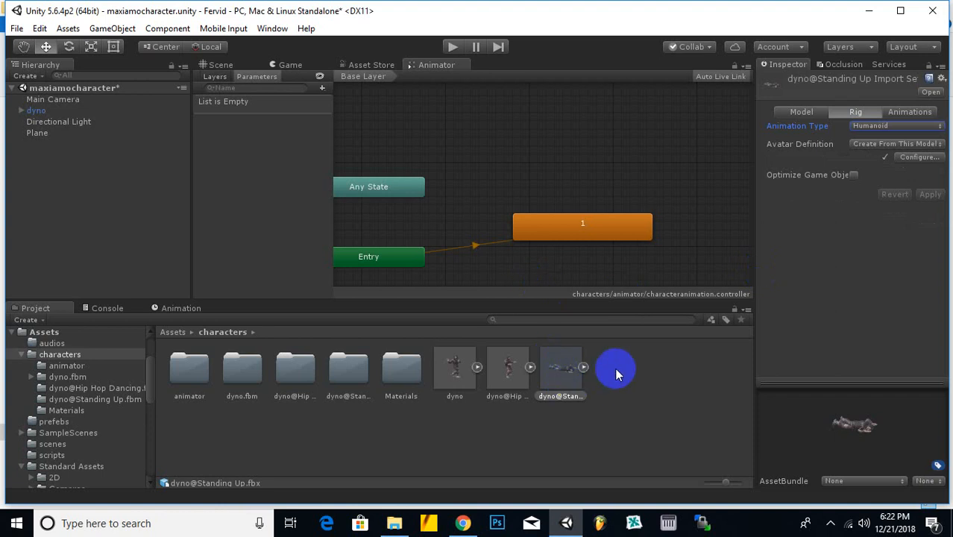
# Add the Standing Up clip from dyno@Standing Up to the characteranimation graph as a state above state 1
pyautogui.moveTo(565, 379); pyautogui.dragTo(535, 373)
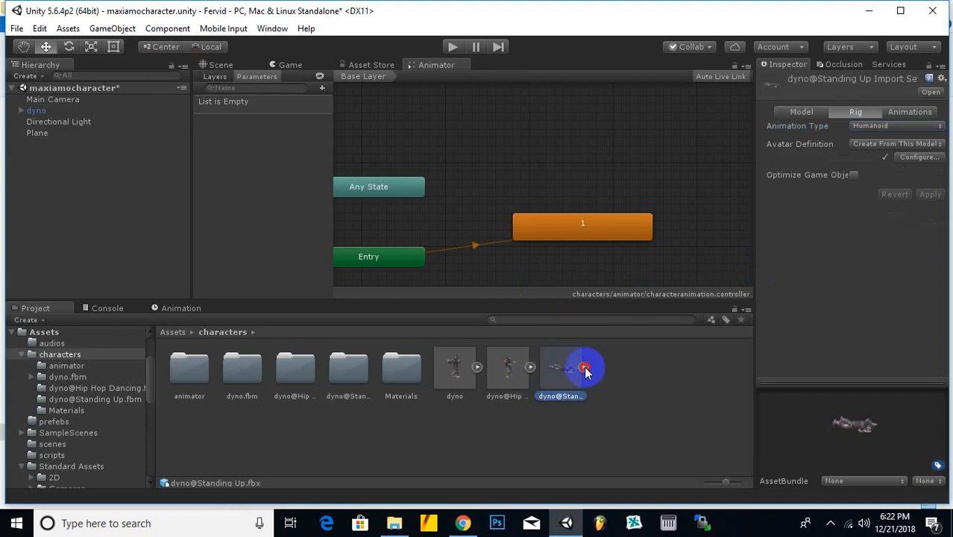
pyautogui.click(584, 368)
pyautogui.scroll(-2, 440, 444)
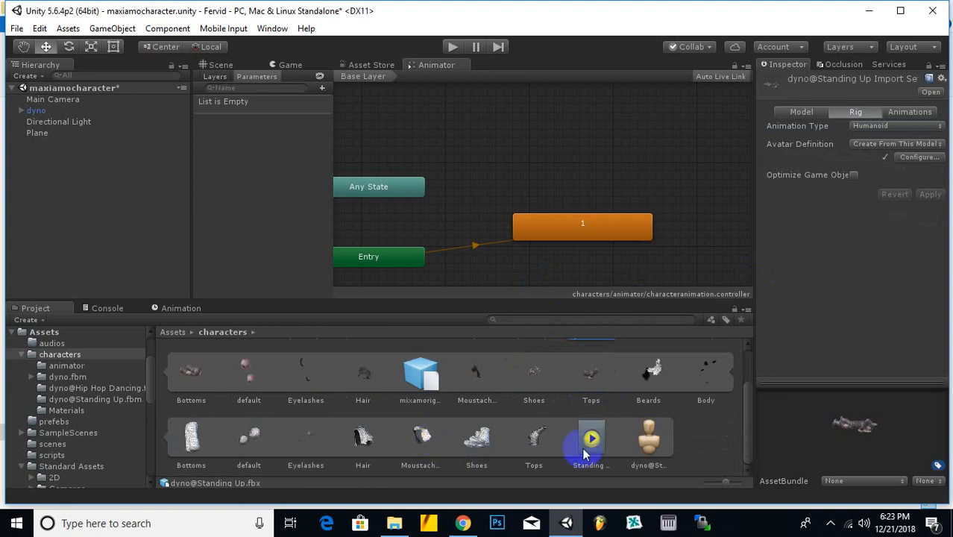
pyautogui.moveTo(585, 454); pyautogui.dragTo(523, 146)
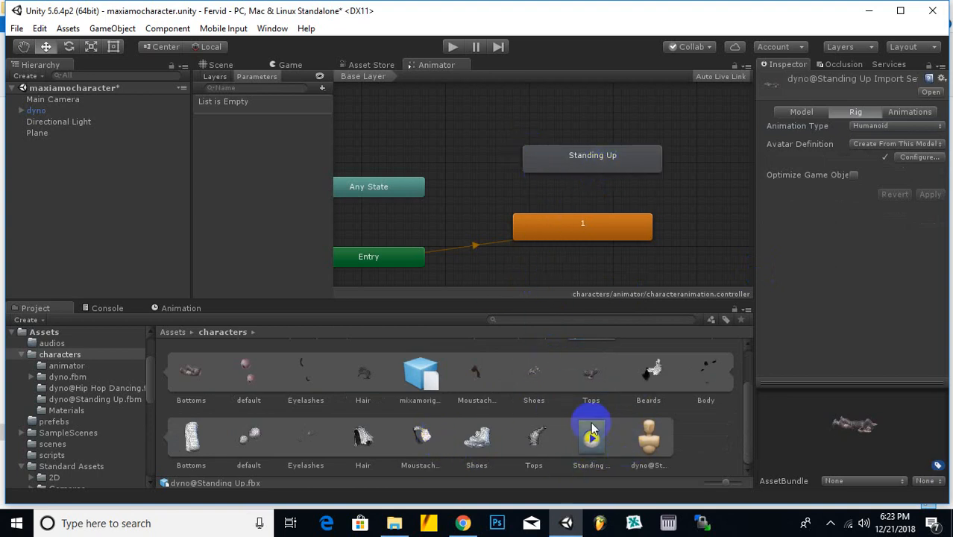
pyautogui.scroll(2, 593, 426)
pyautogui.click(613, 368)
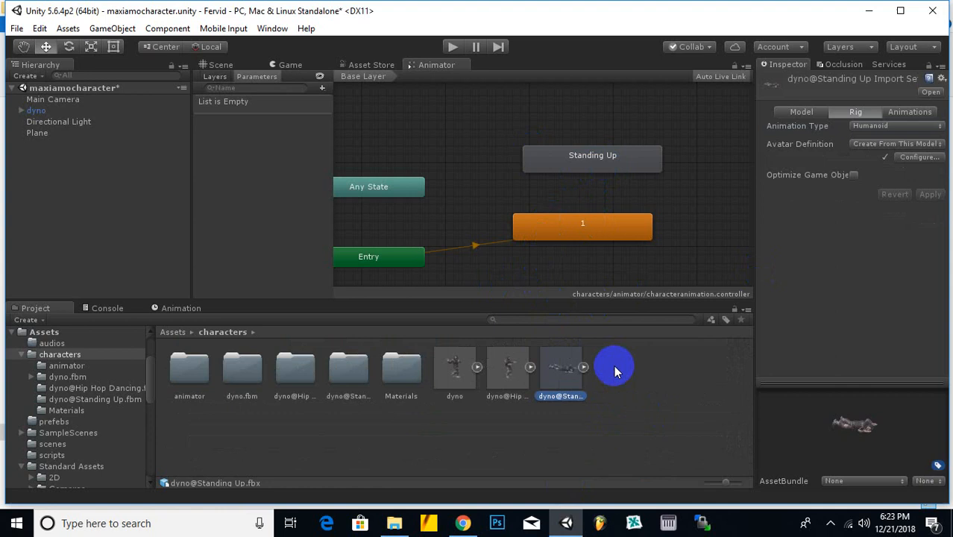
# Add the Hip Hop Dancing clip from dyno@Hip Hop Dancing as a state beside state 1 and return to the Assets folder
pyautogui.click(530, 368)
pyautogui.scroll(-1, 459, 442)
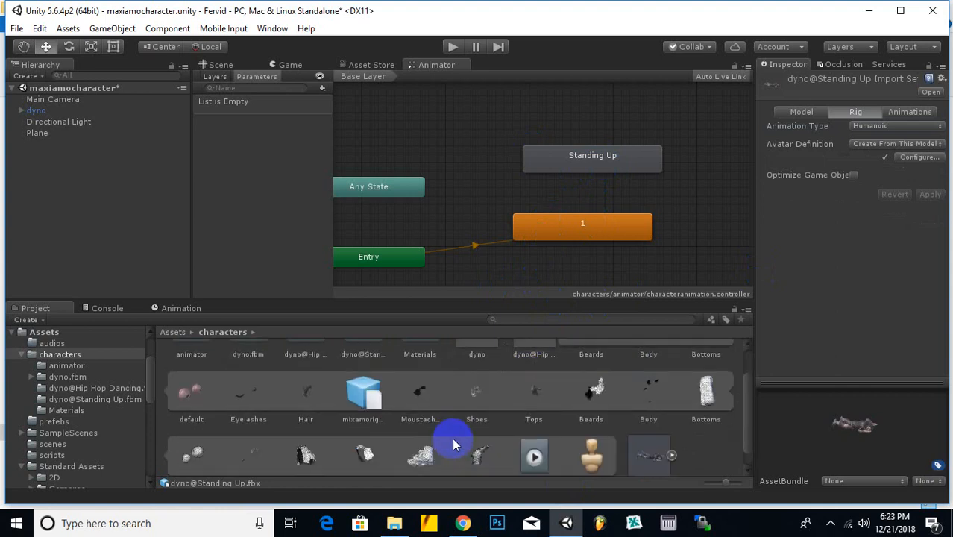
pyautogui.scroll(-1, 532, 453)
pyautogui.moveTo(532, 448); pyautogui.dragTo(702, 195)
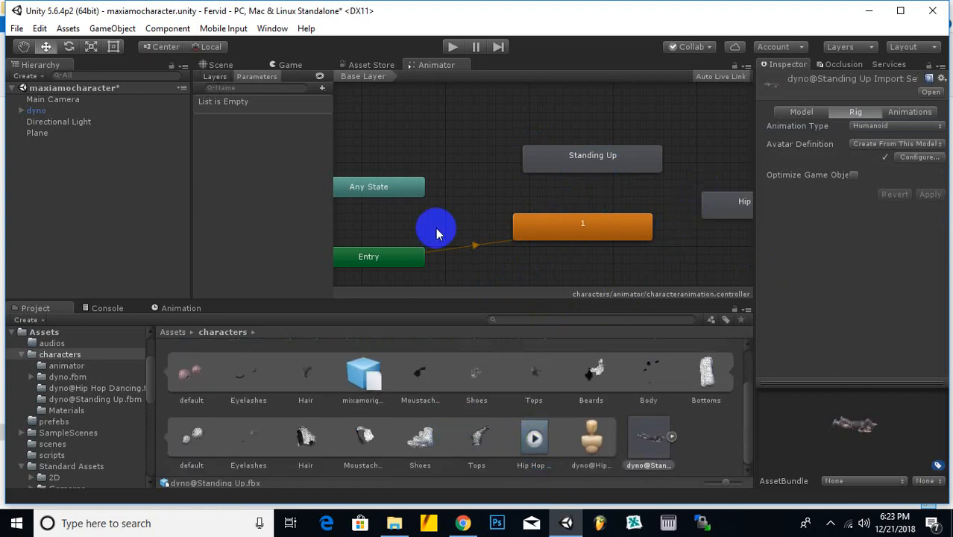
pyautogui.click(177, 332)
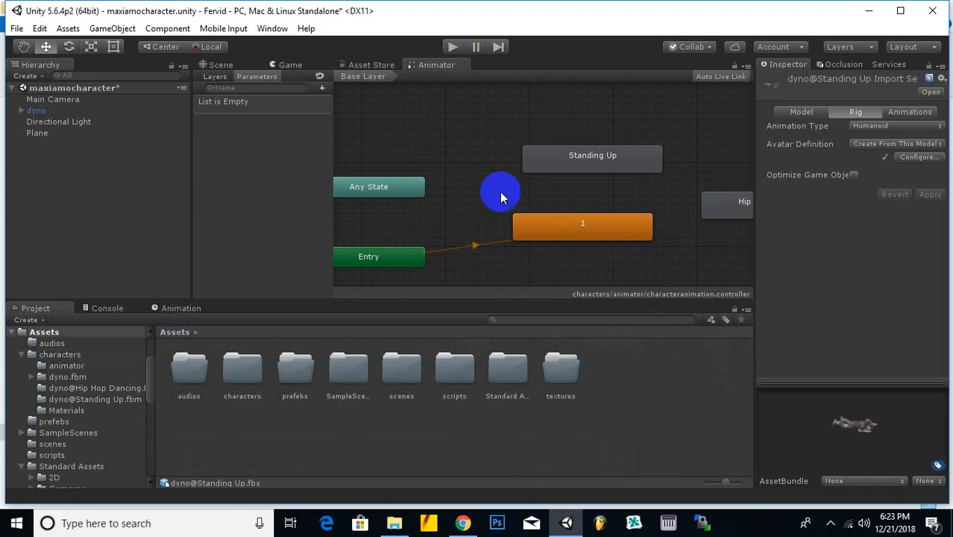
# Look over the state graph, inspecting state 1 and the options for its default transition from Entry
pyautogui.scroll(1, 501, 192)
pyautogui.scroll(-2, 500, 197)
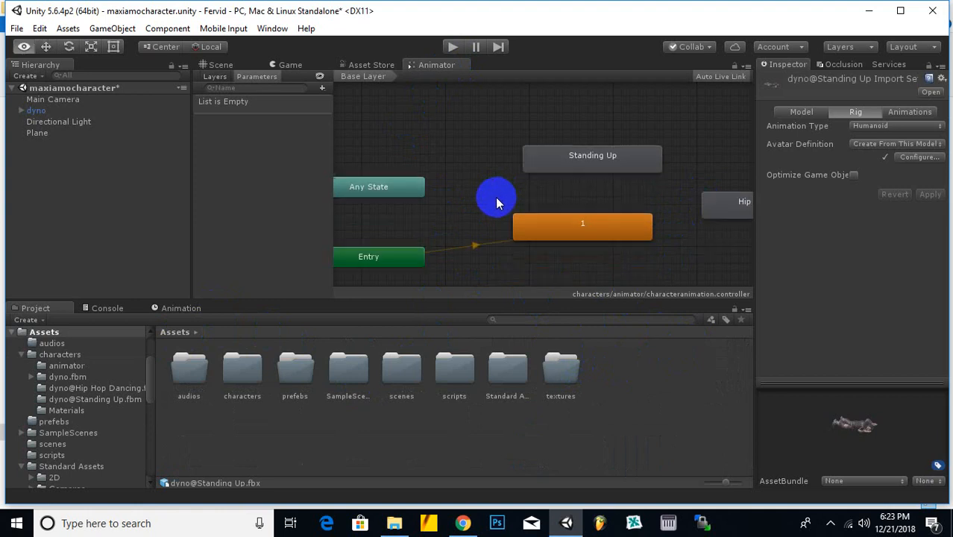
pyautogui.scroll(1, 500, 198)
pyautogui.moveTo(579, 269); pyautogui.dragTo(483, 268, button='middle')
pyautogui.moveTo(606, 267); pyautogui.dragTo(631, 270, button='middle')
pyautogui.moveTo(541, 196); pyautogui.dragTo(562, 198, button='middle')
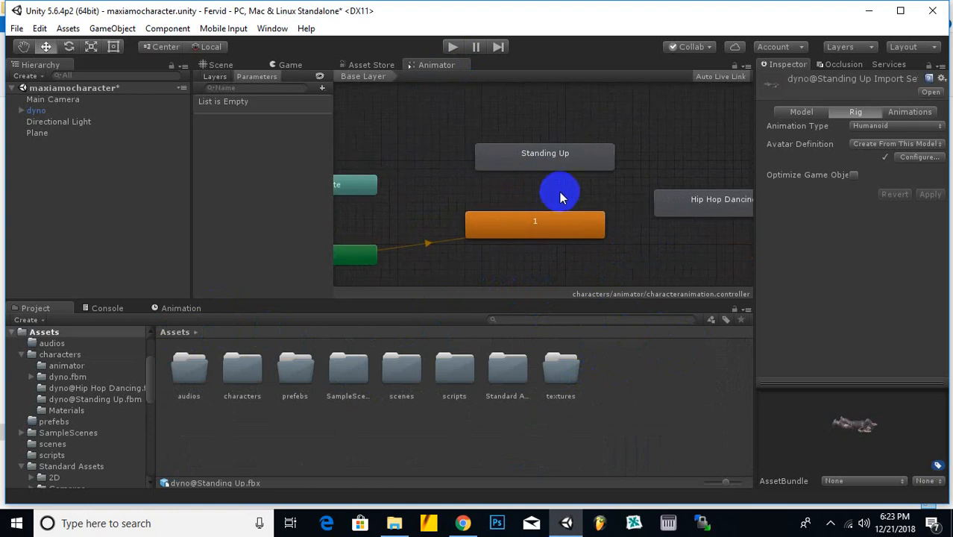
pyautogui.click(553, 229)
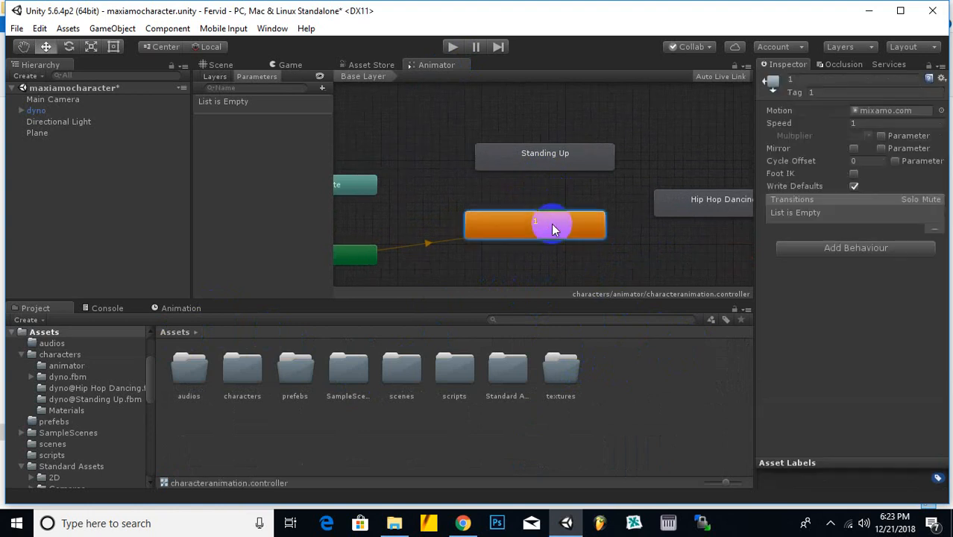
pyautogui.click(699, 198)
pyautogui.click(530, 200)
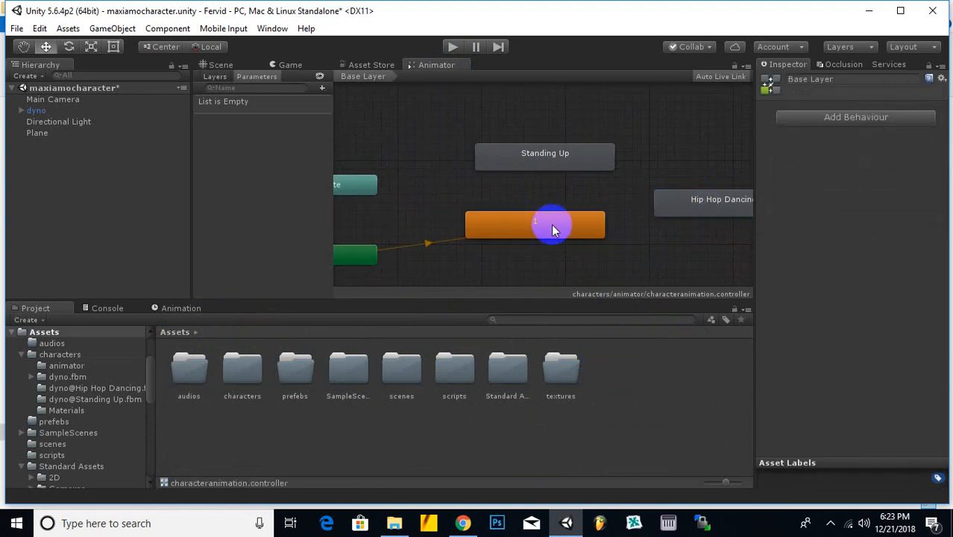
pyautogui.moveTo(551, 225); pyautogui.dragTo(575, 223, button='middle')
pyautogui.moveTo(446, 242)
pyautogui.mouseDown()
pyautogui.moveTo(463, 203)
pyautogui.moveTo(459, 245)
pyautogui.mouseUp()
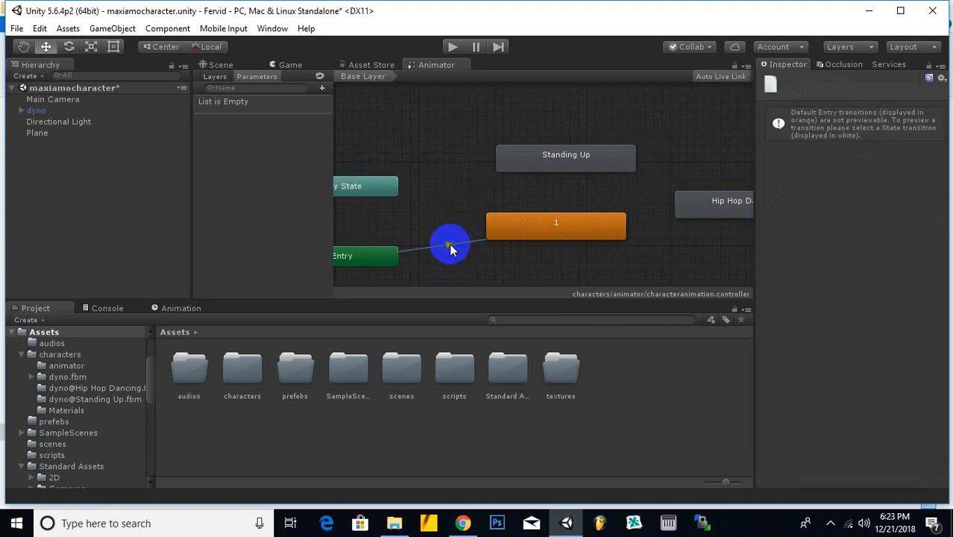
pyautogui.rightClick(446, 246)
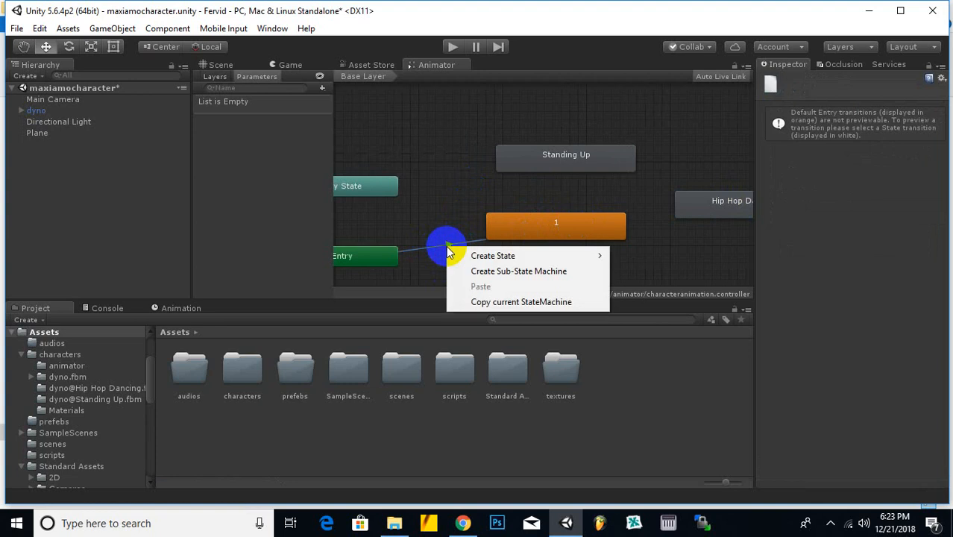
pyautogui.moveTo(468, 257)
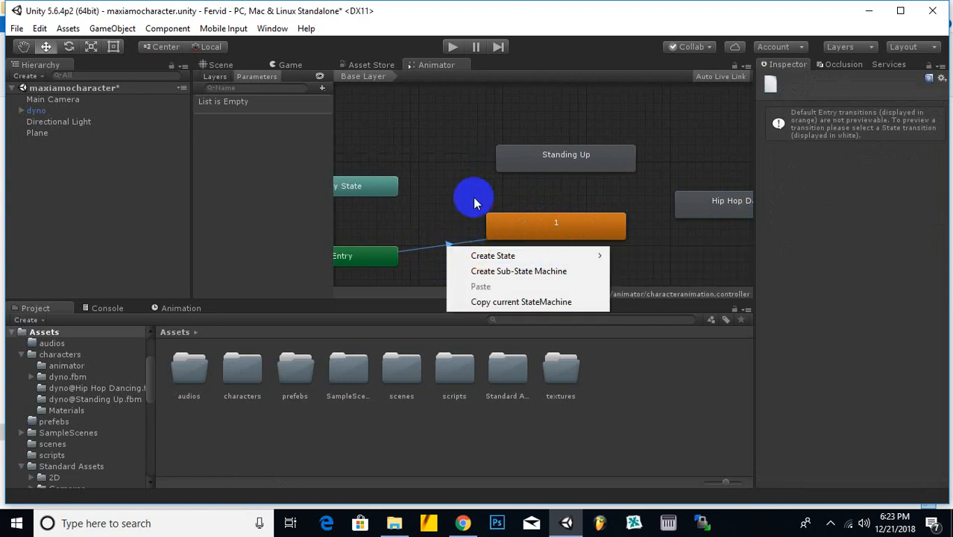
# Delete state 1 from the graph and move the Standing Up state closer to Entry
pyautogui.moveTo(527, 221)
pyautogui.mouseDown()
pyautogui.moveTo(557, 228)
pyautogui.moveTo(541, 219)
pyautogui.mouseUp()
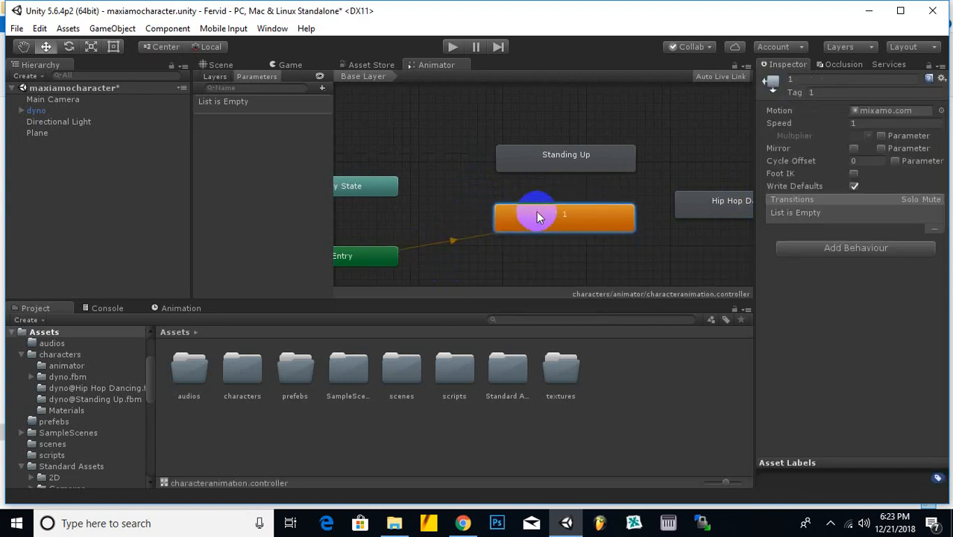
pyautogui.moveTo(456, 240); pyautogui.dragTo(503, 172)
pyautogui.click(457, 238)
pyautogui.click(543, 216)
pyautogui.press('Delete')
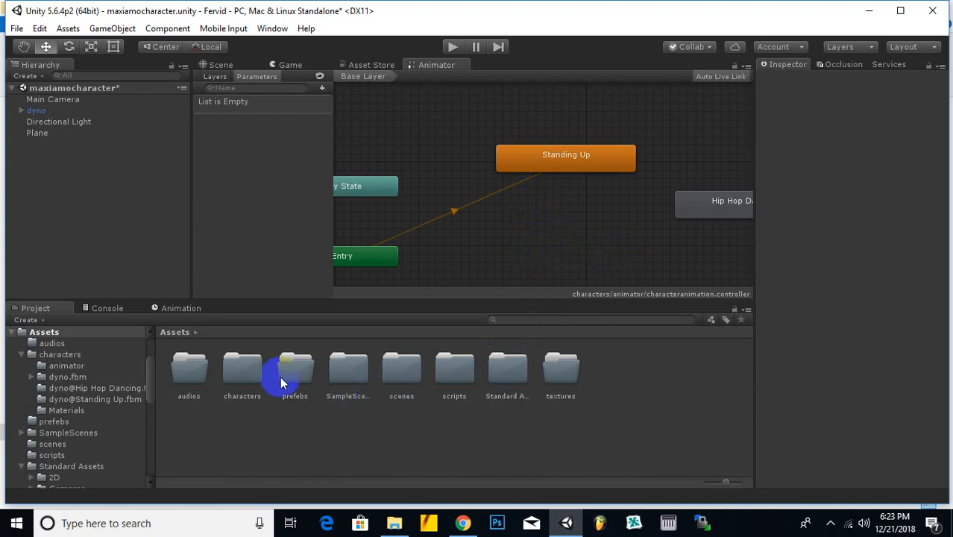
pyautogui.moveTo(547, 156); pyautogui.dragTo(497, 214)
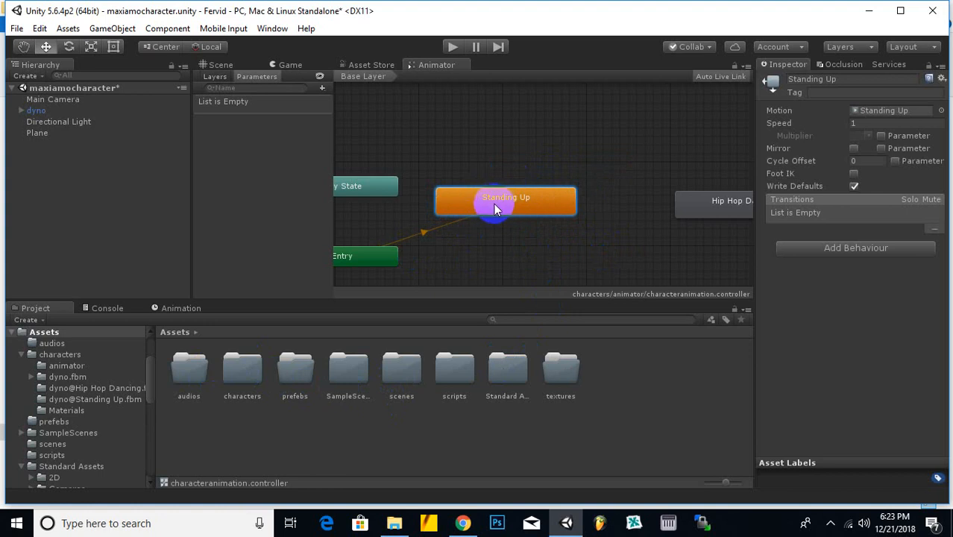
# Add the mixamo.com clip from the dyno model to the graph above Standing Up, with name 2 and tag 2
pyautogui.doubleClick(244, 373)
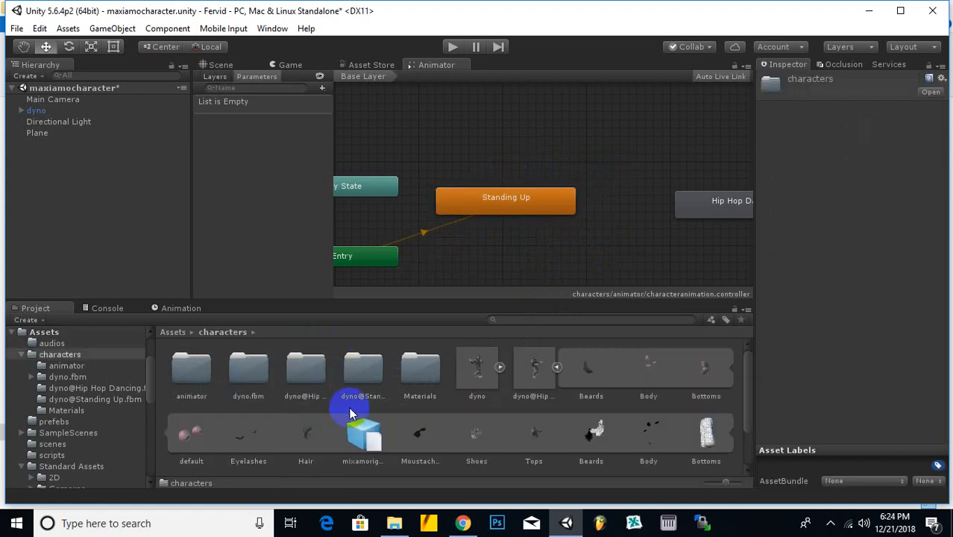
pyautogui.click(502, 369)
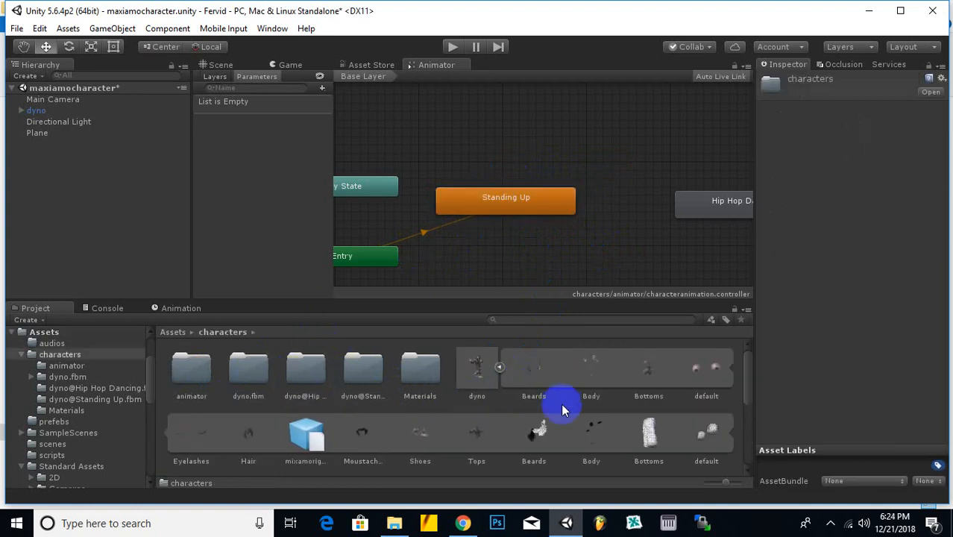
pyautogui.scroll(-1, 467, 421)
pyautogui.click(480, 455)
pyautogui.moveTo(481, 460); pyautogui.dragTo(604, 159)
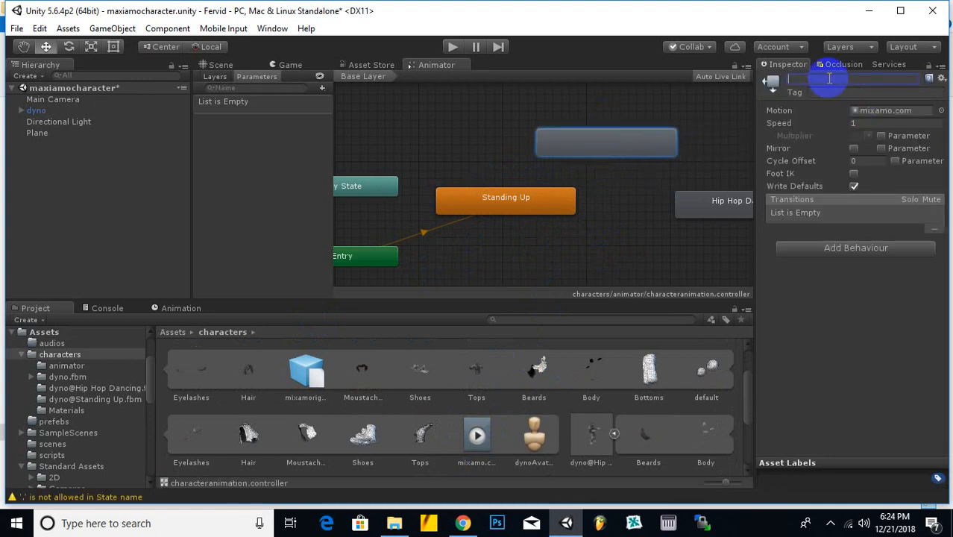
pyautogui.click(527, 170)
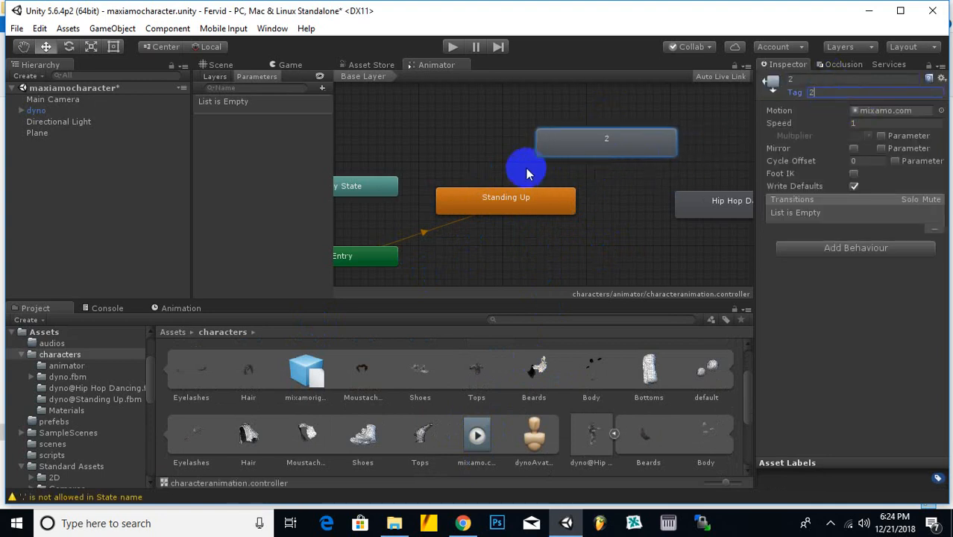
pyautogui.click(520, 164)
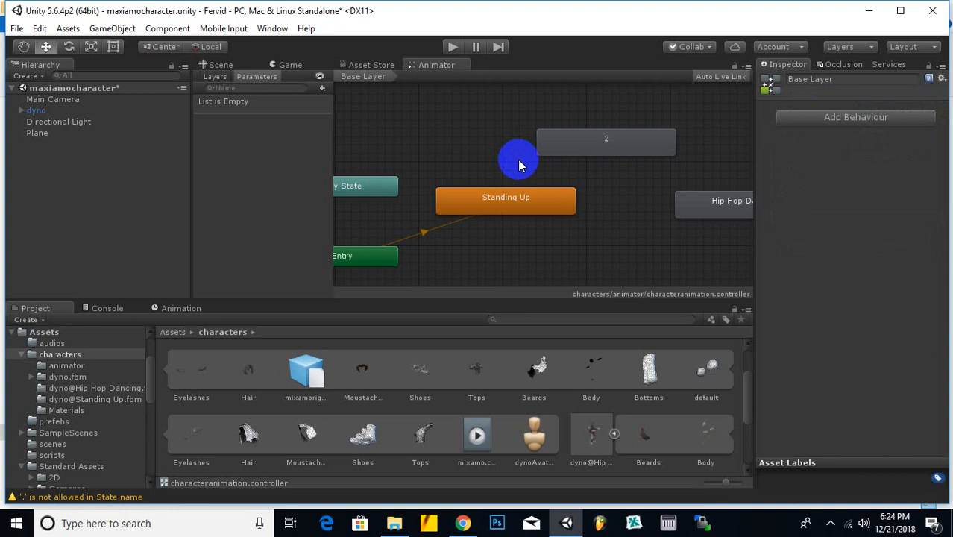
# Make transitions from Standing Up to state 2 and from state 2 to Hip Hop Dancing
pyautogui.rightClick(507, 202)
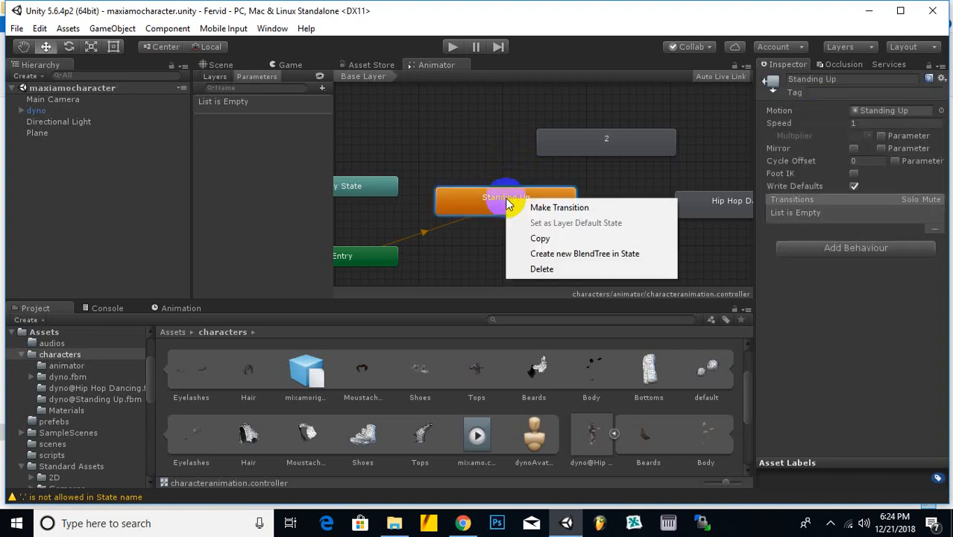
pyautogui.click(560, 209)
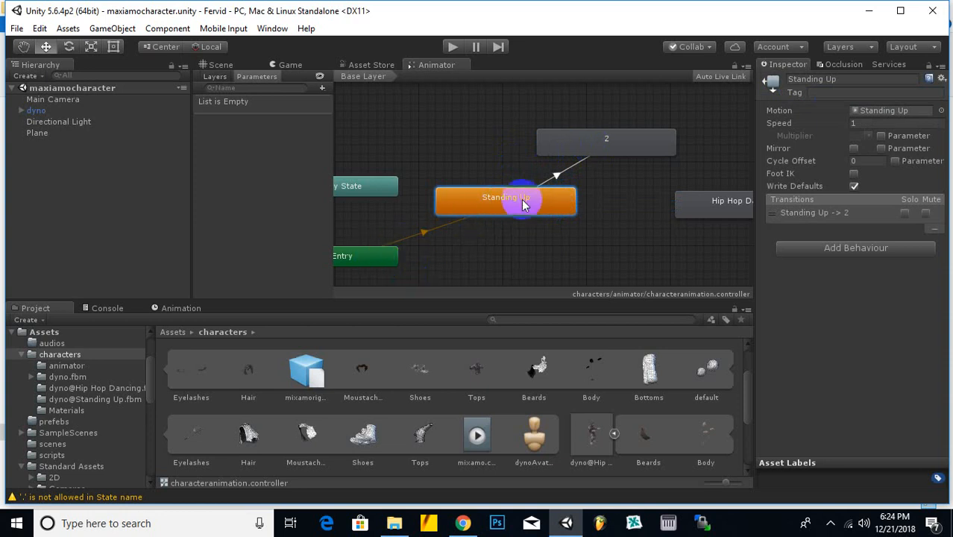
pyautogui.rightClick(645, 151)
pyautogui.click(672, 156)
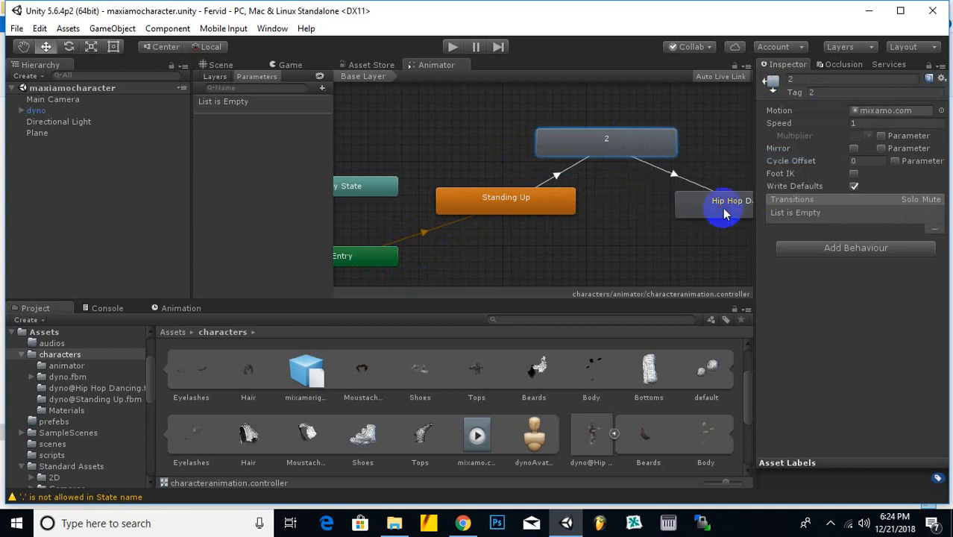
pyautogui.click(724, 215)
pyautogui.scroll(-3, 596, 227)
pyautogui.scroll(3, 576, 225)
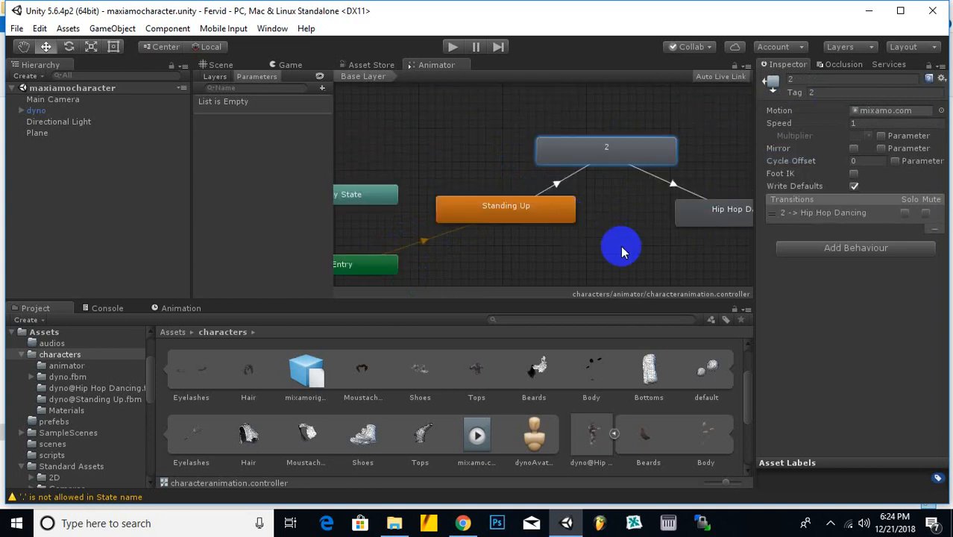
# Inspect the Standing Up, 2 and Hip Hop Dancing states in sequence and return to the Assets folder
pyautogui.click(486, 213)
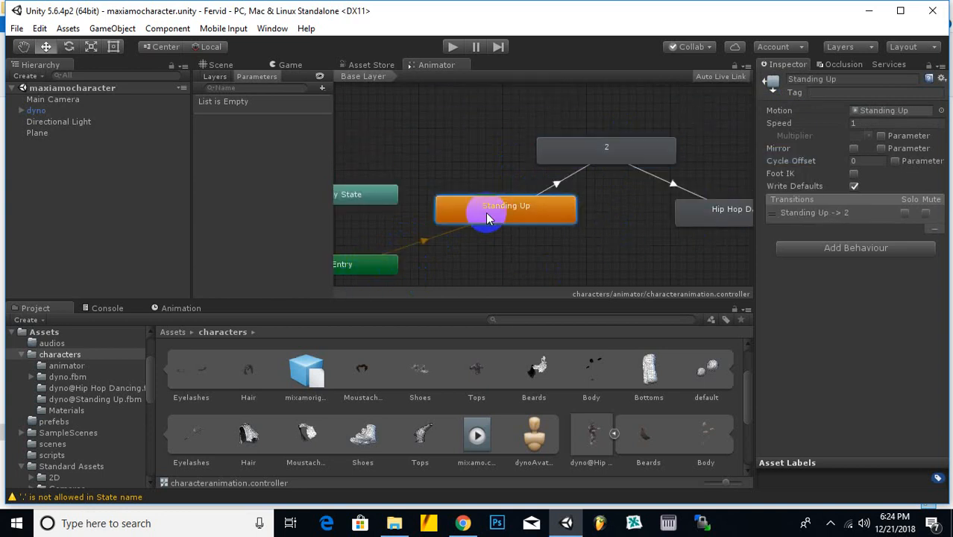
pyautogui.click(589, 152)
pyautogui.click(689, 208)
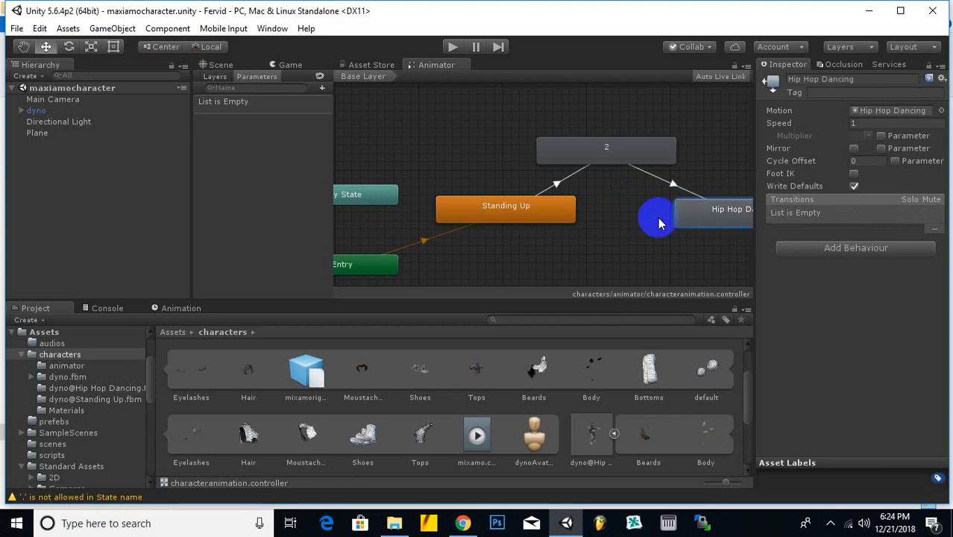
pyautogui.click(176, 332)
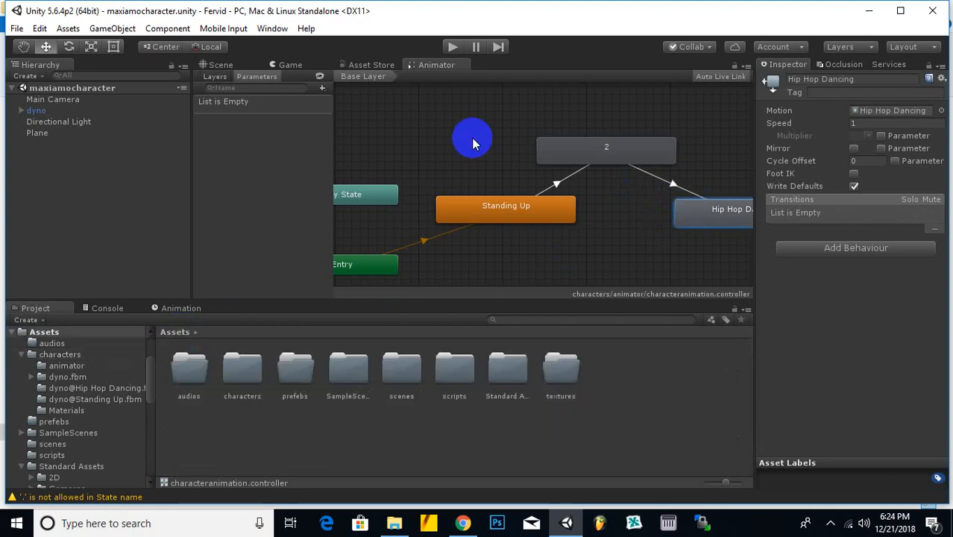
# Play the scene to preview the character's chained animations, and stop playback
pyautogui.click(218, 65)
pyautogui.click(453, 47)
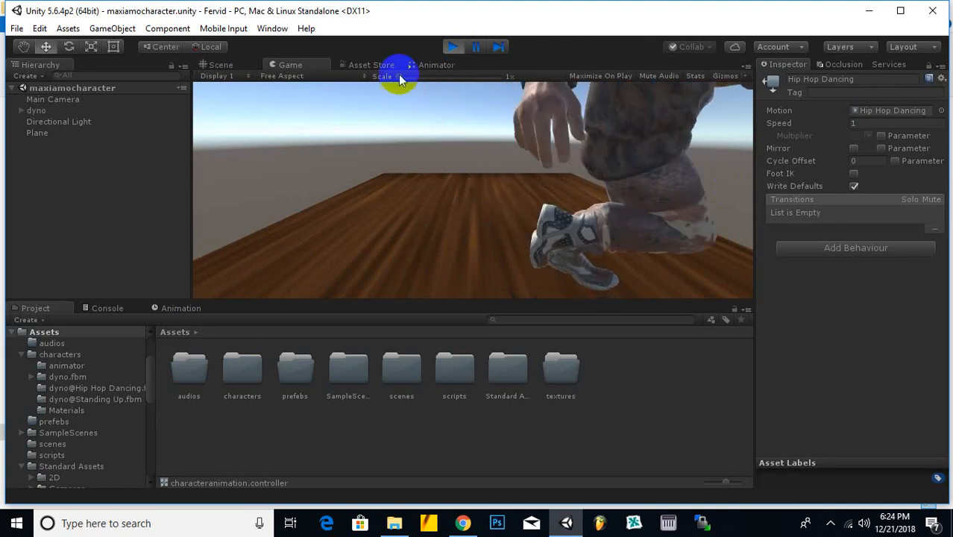
pyautogui.click(453, 46)
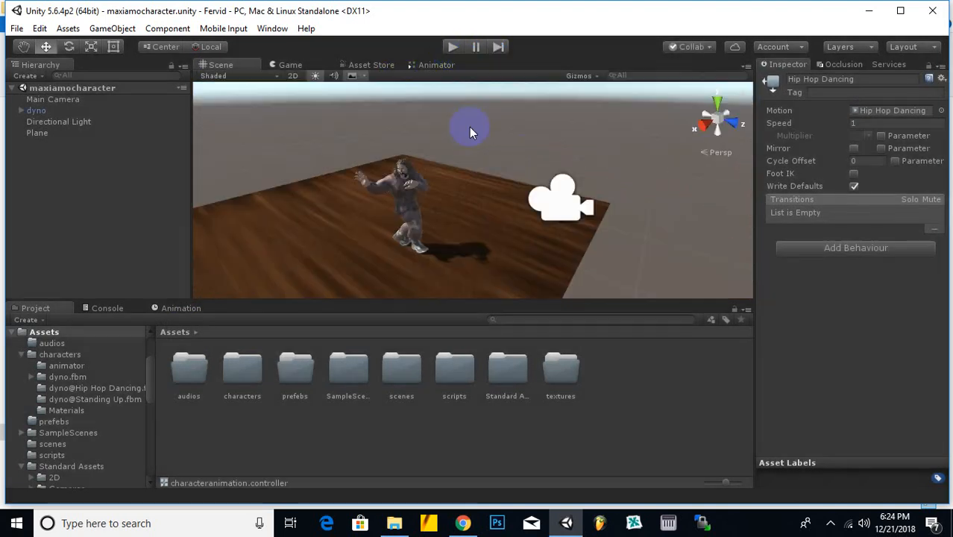
# Move dyno away from the camera to about Z -125.1 and raise the Main Camera to about Y 162.49
pyautogui.click(408, 215)
pyautogui.click(409, 203)
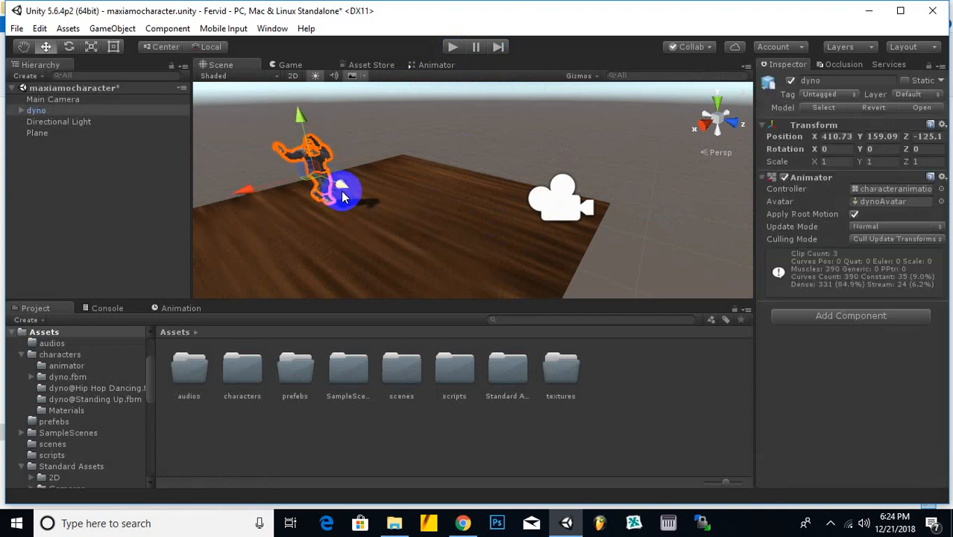
pyautogui.click(46, 99)
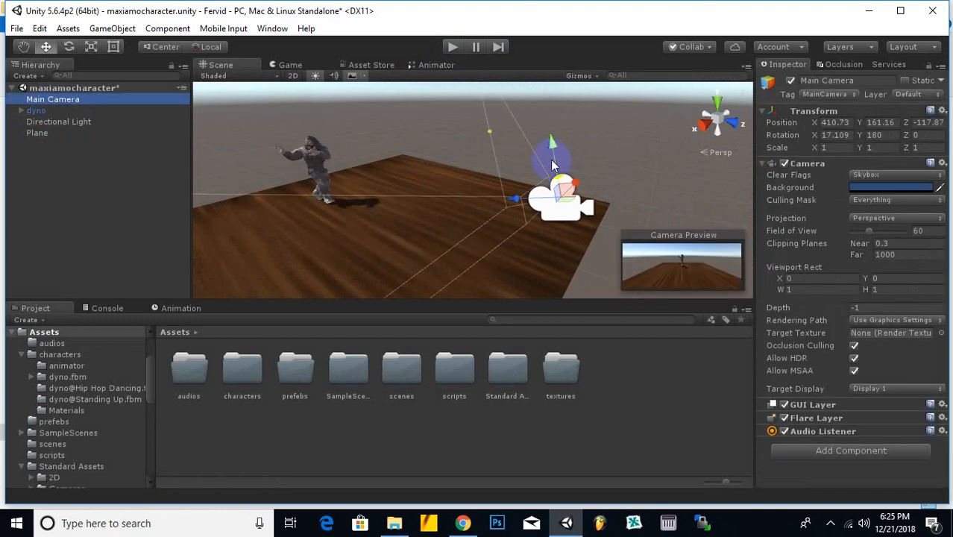
pyautogui.moveTo(552, 164); pyautogui.dragTo(544, 62)
pyautogui.moveTo(499, 104); pyautogui.dragTo(525, 106)
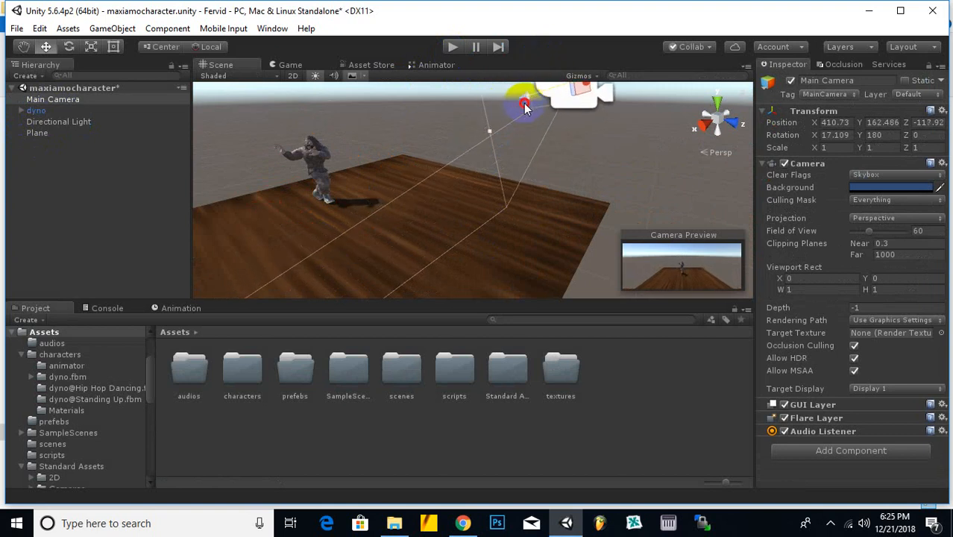
# Enable Maximize On Play, play the scene to watch the full animation sequence, and stop playback
pyautogui.click(290, 65)
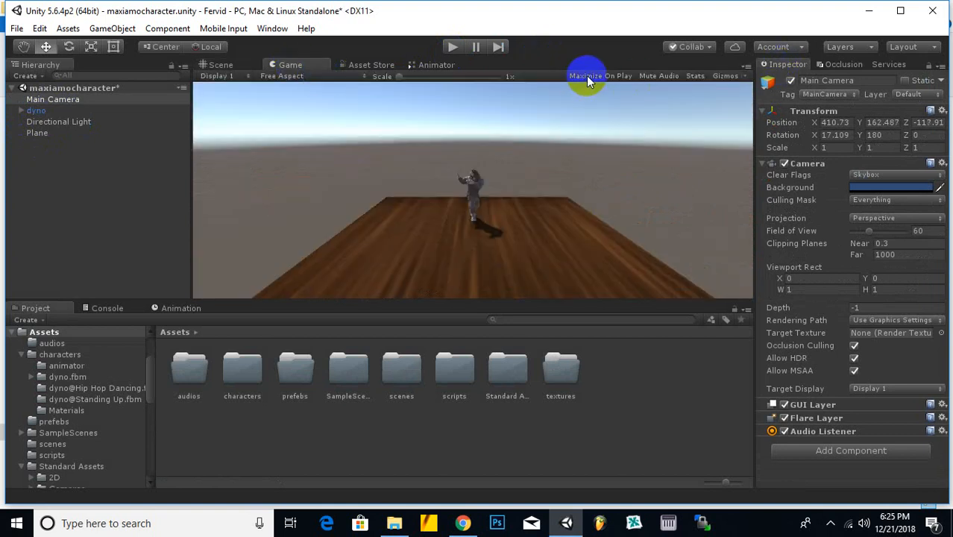
pyautogui.click(455, 47)
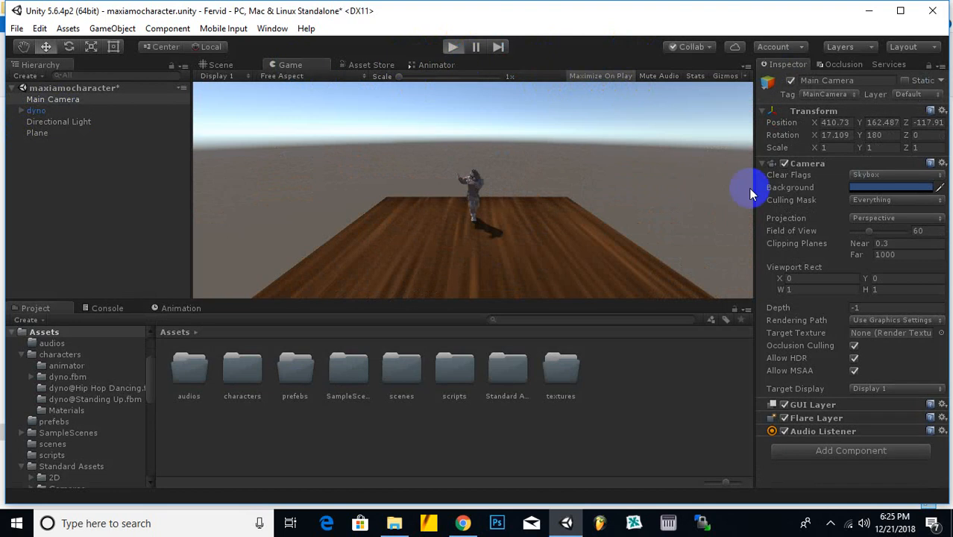
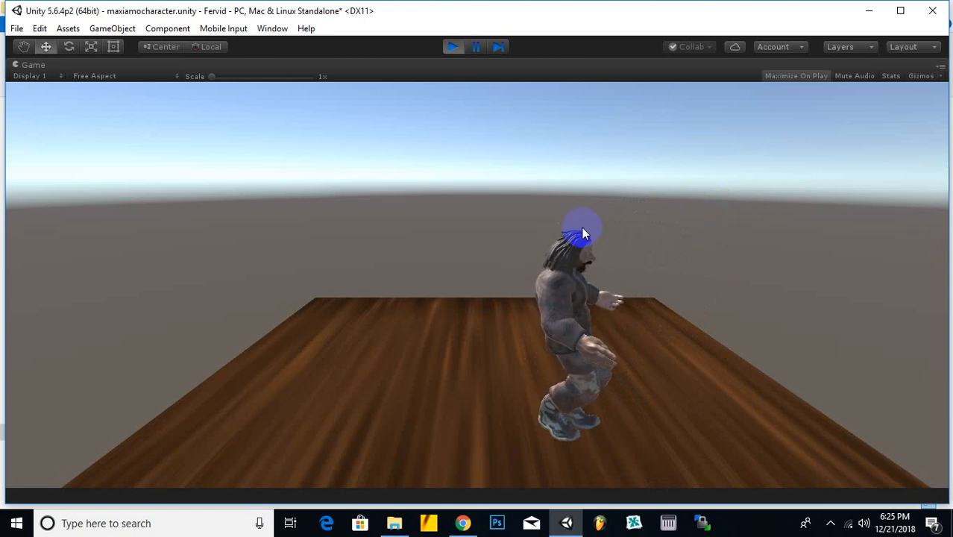
pyautogui.click(450, 48)
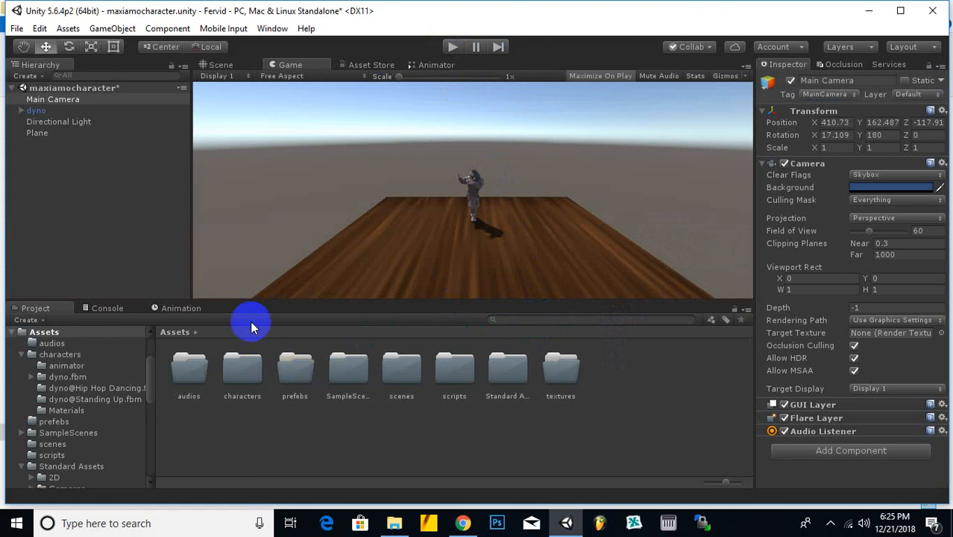
pyautogui.scroll(1, 492, 222)
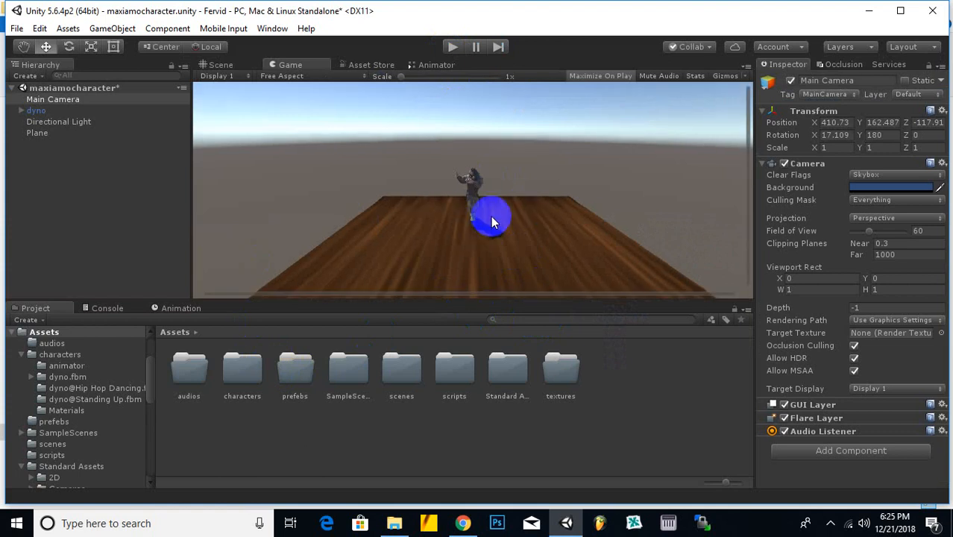
# Return to the Scene view to check the dyno character's Animator setup and select the scripts folder
pyautogui.click(220, 65)
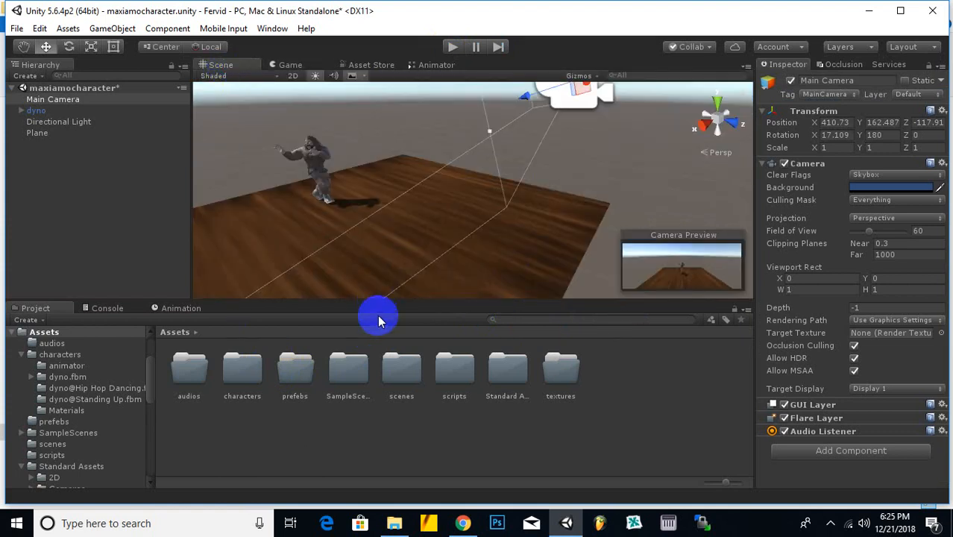
pyautogui.moveTo(368, 263); pyautogui.dragTo(407, 279, button='middle')
pyautogui.click(351, 195)
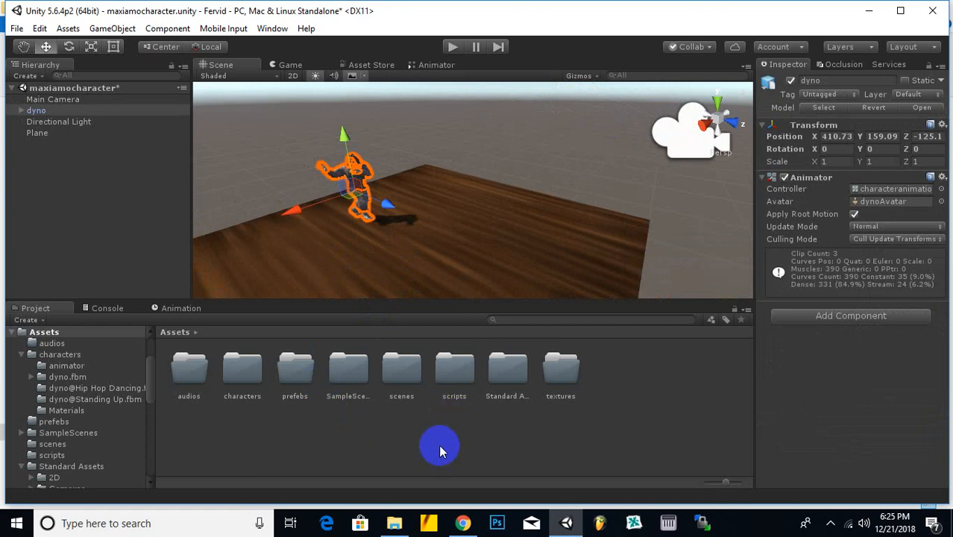
pyautogui.click(457, 377)
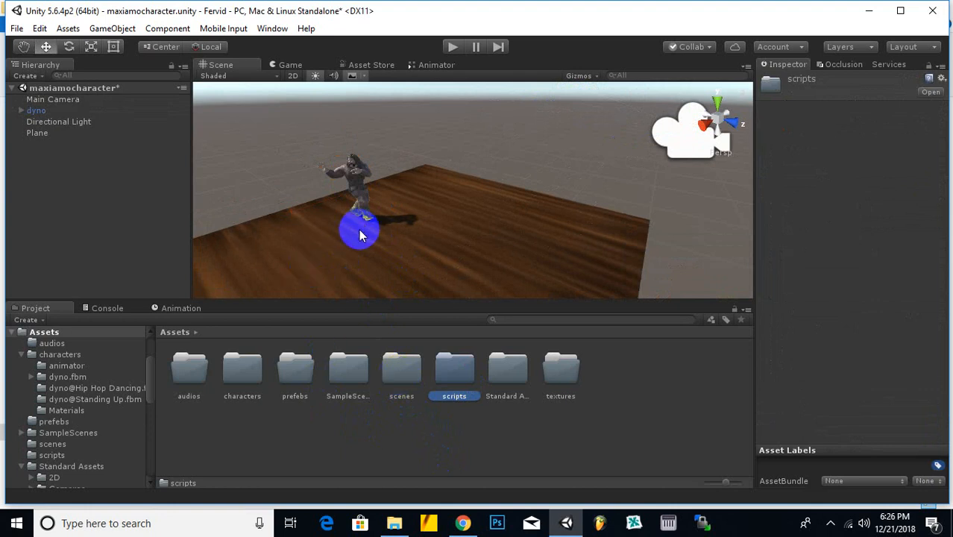
# Switch to Mixamo in Chrome, look through the animation list around Standing Up, and return to Unity
pyautogui.click(472, 524)
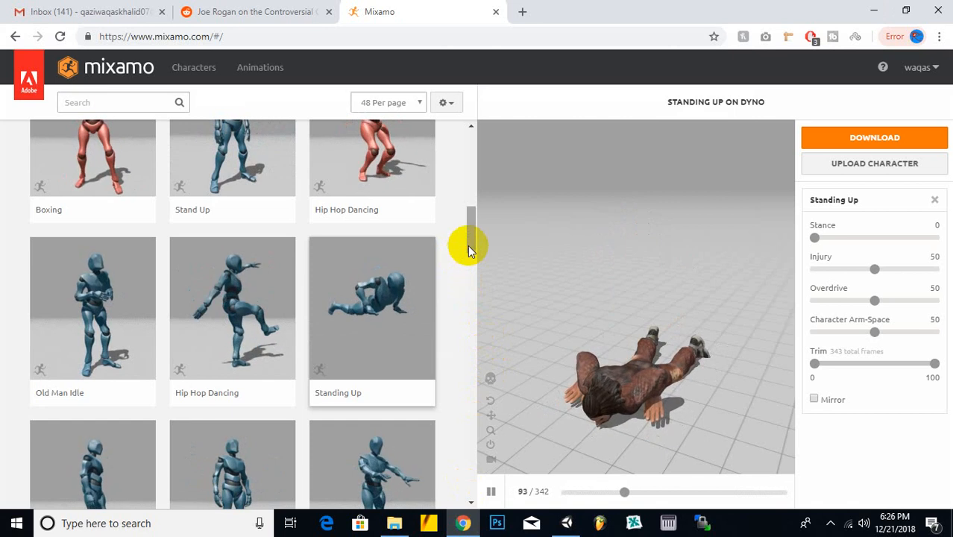
pyautogui.moveTo(471, 245); pyautogui.dragTo(468, 254)
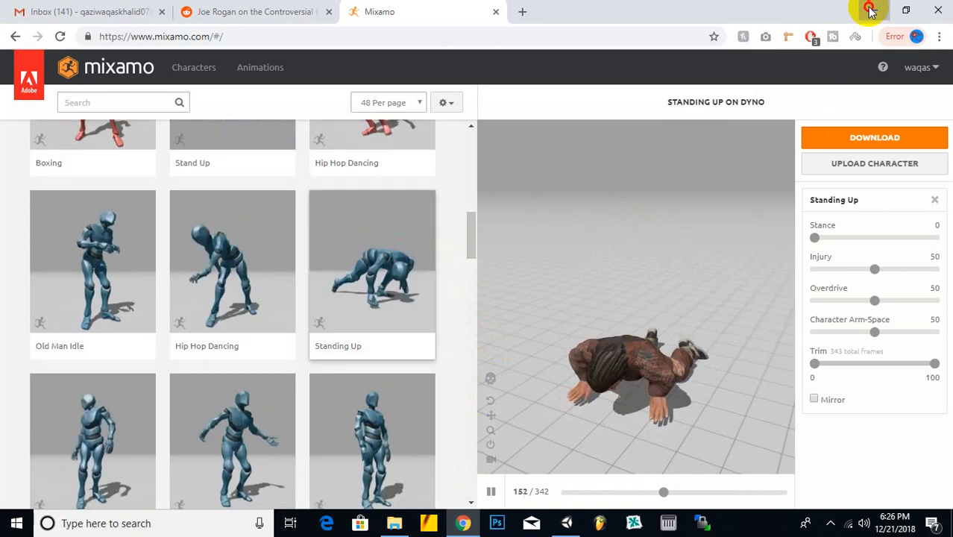
pyautogui.click(871, 10)
pyautogui.click(567, 524)
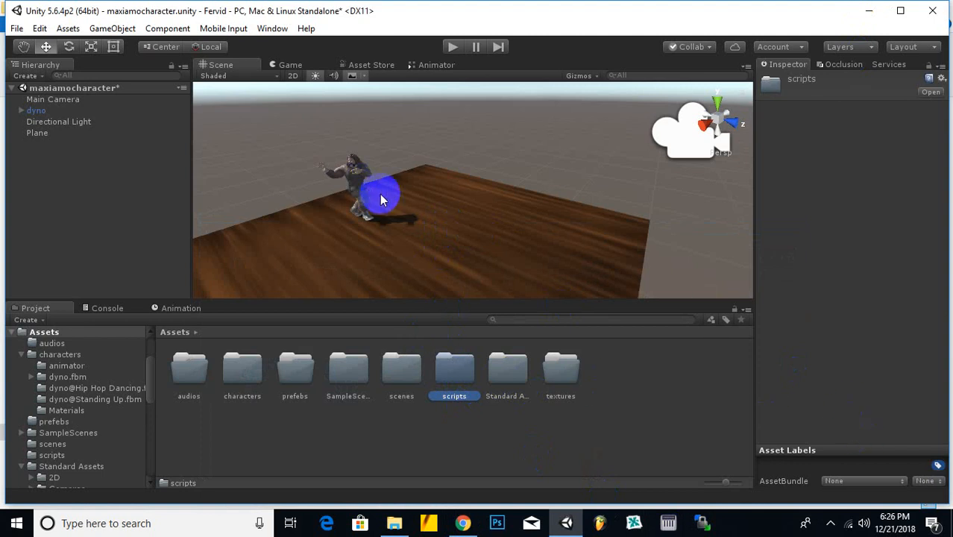
pyautogui.moveTo(469, 229)
pyautogui.keyDown('alt'); pyautogui.mouseDown()
pyautogui.moveTo(426, 235)
pyautogui.moveTo(454, 232)
pyautogui.mouseUp(); pyautogui.keyUp('alt')
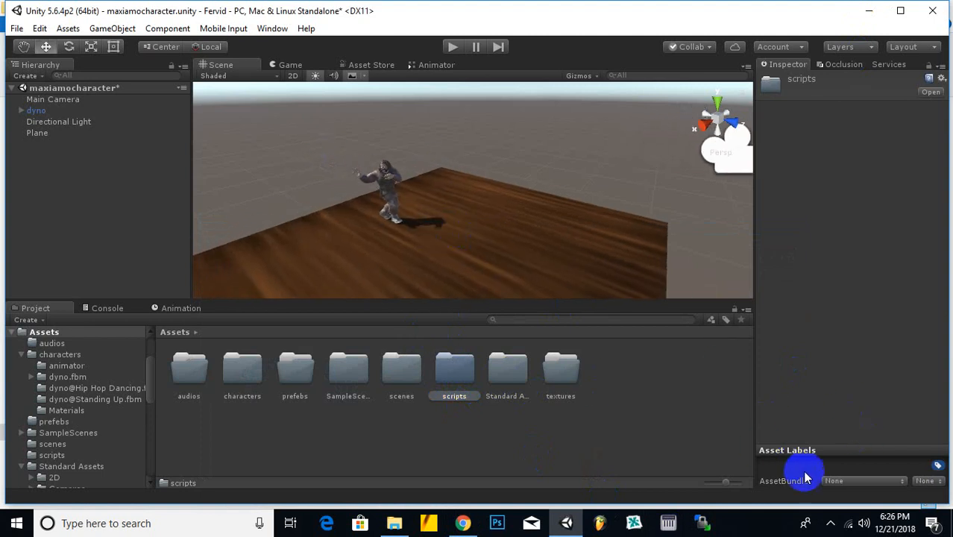
pyautogui.click(838, 526)
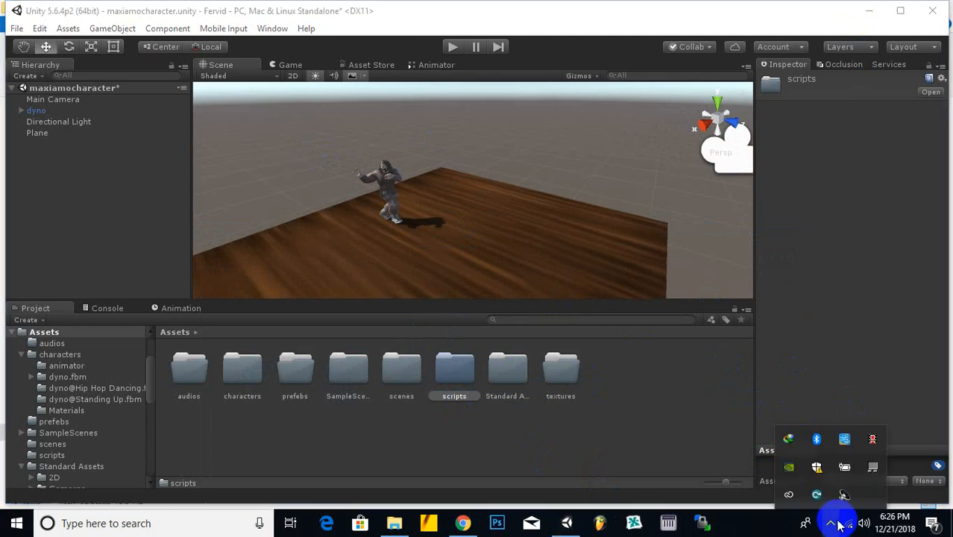
pyautogui.click(833, 525)
pyautogui.click(832, 525)
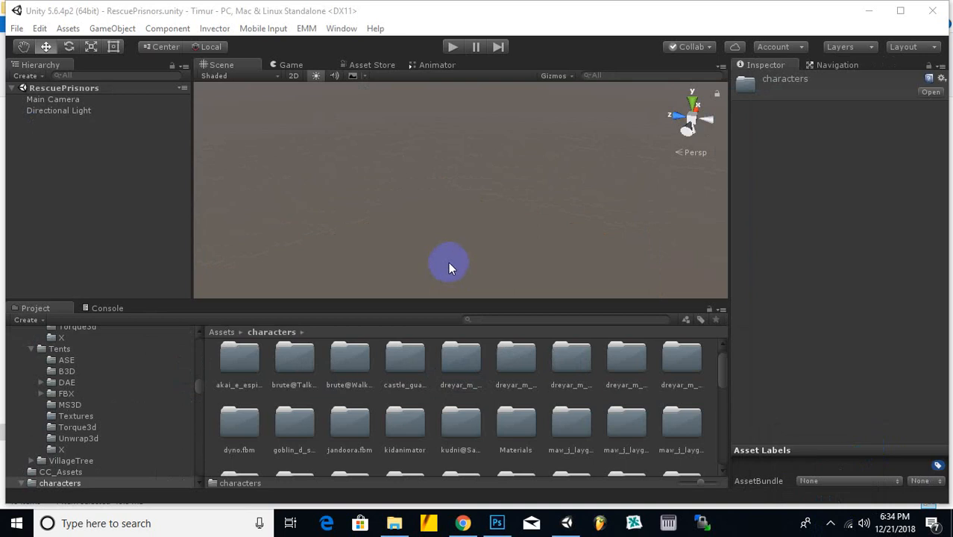
pyautogui.scroll(-2, 511, 448)
pyautogui.scroll(3, 479, 411)
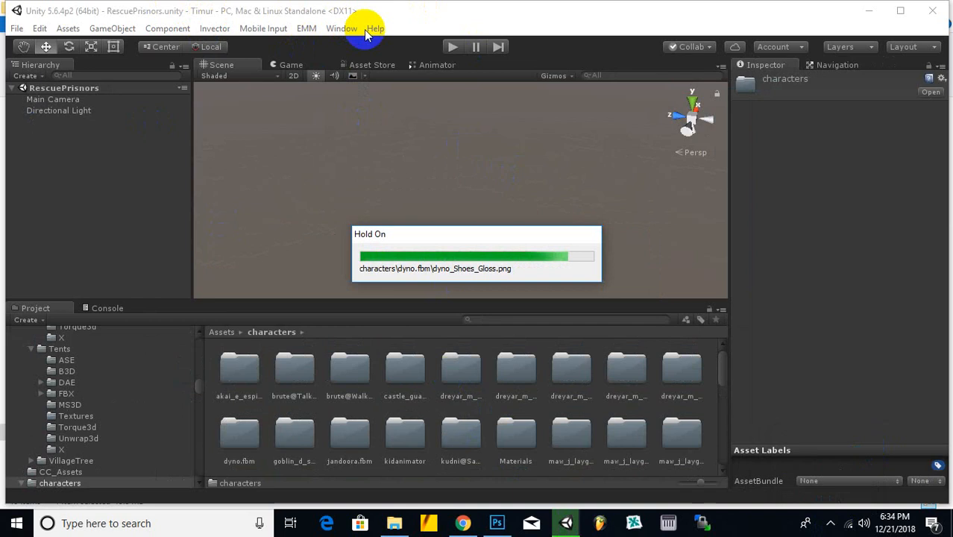
# Maximize the editor window and add a 3D Plane to the RescuePrisnors scene
pyautogui.click(382, 10)
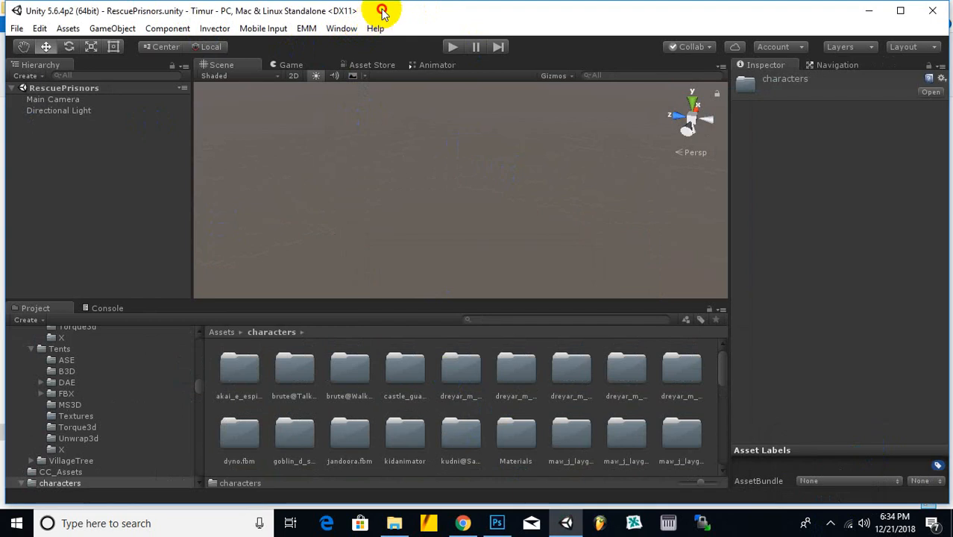
pyautogui.doubleClick(382, 9)
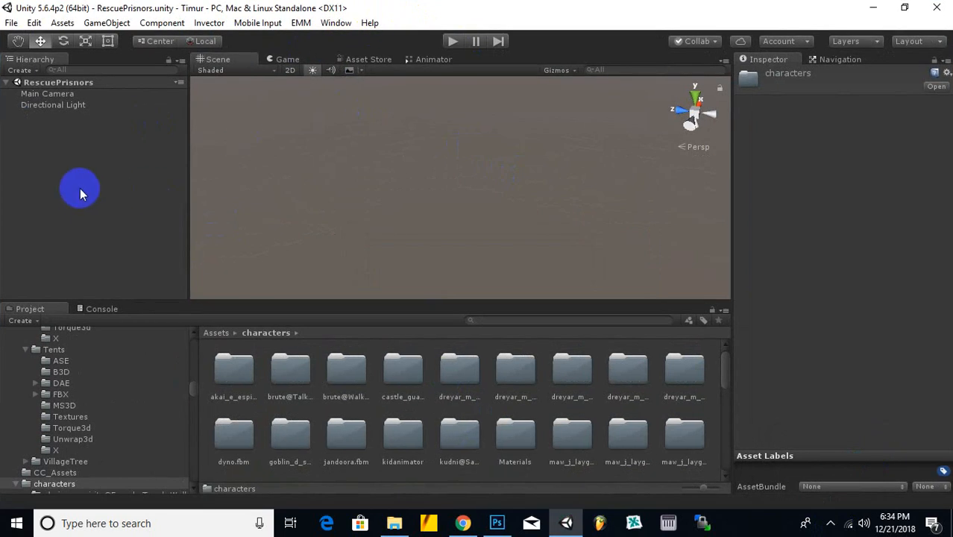
pyautogui.rightClick(80, 162)
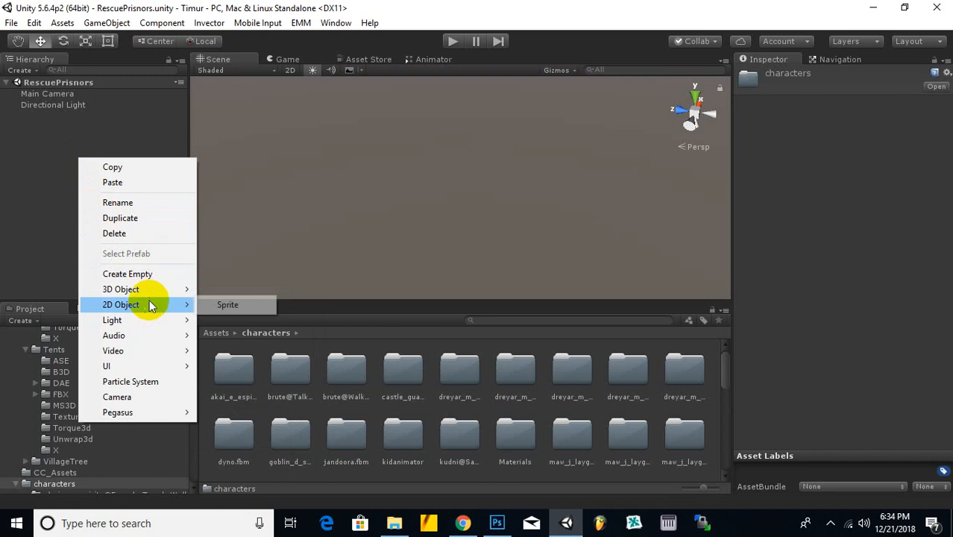
pyautogui.moveTo(157, 291)
pyautogui.click(228, 351)
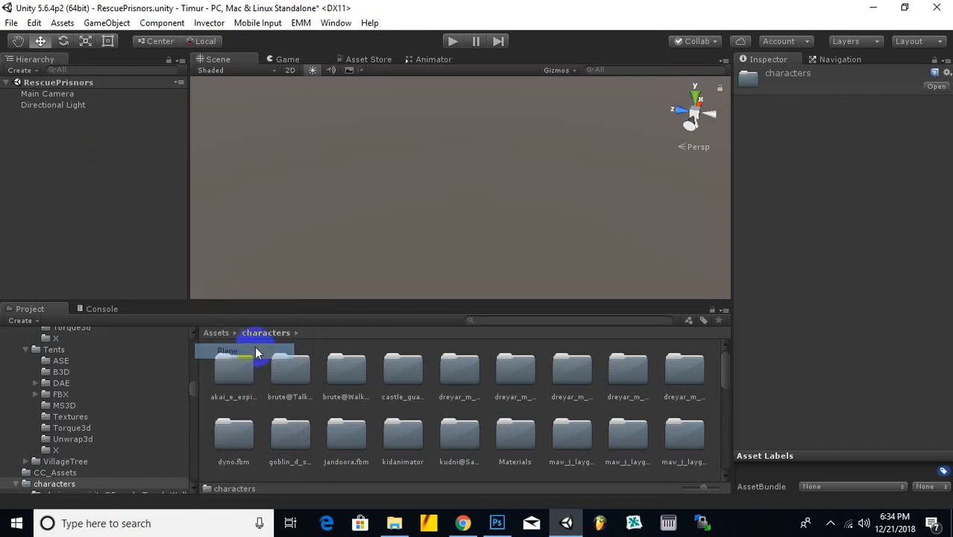
pyautogui.scroll(3, 467, 177)
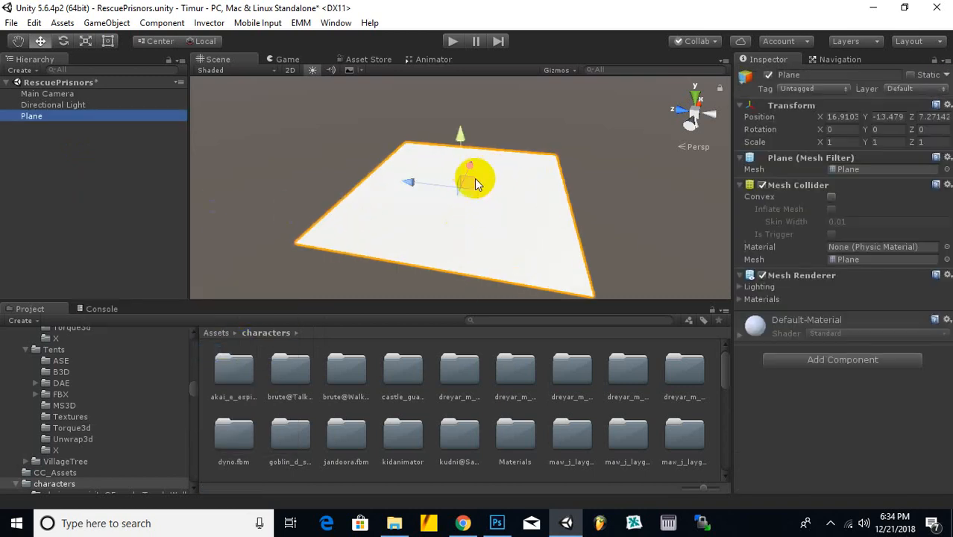
pyautogui.scroll(1, 500, 224)
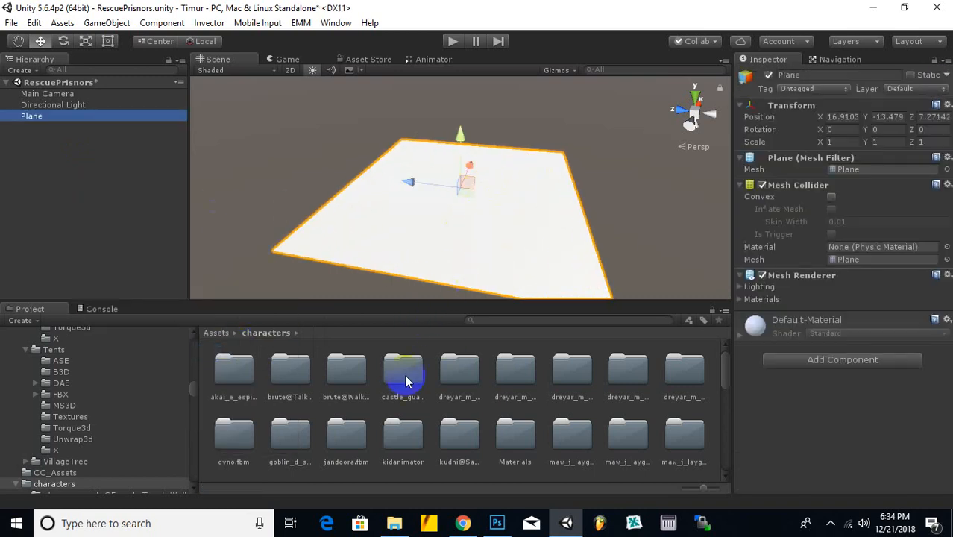
# Find the diffuse texture in the viking village assets folder and apply it to the plane
pyautogui.click(220, 333)
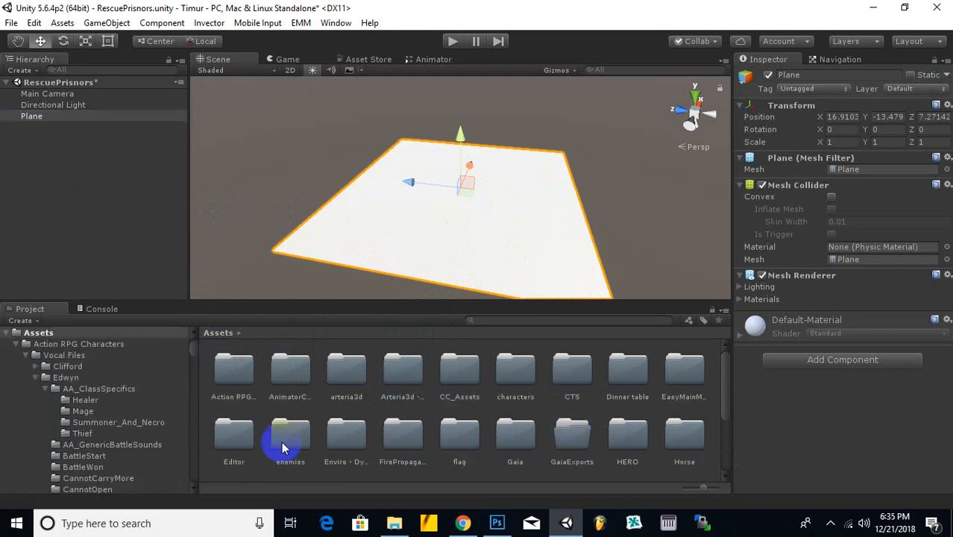
pyautogui.click(291, 377)
pyautogui.scroll(-2, 571, 425)
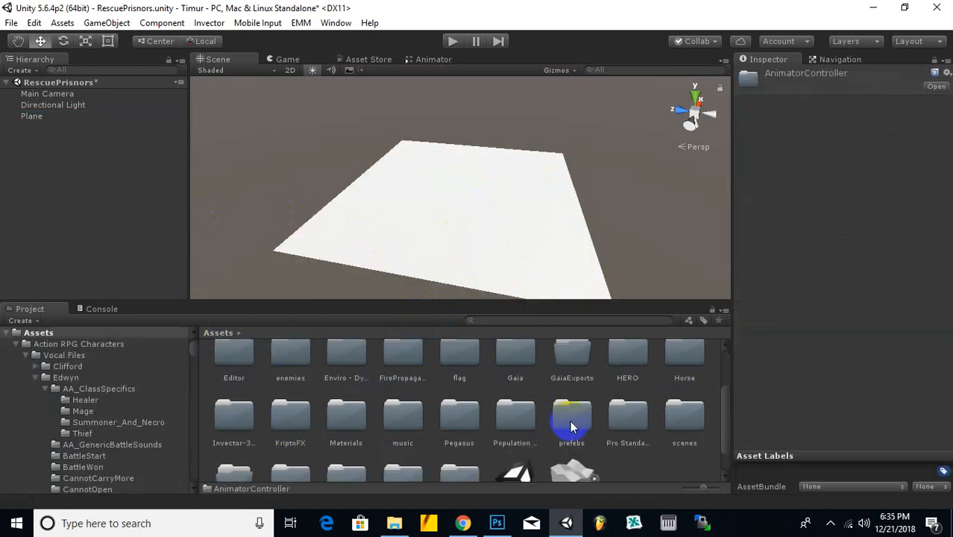
pyautogui.scroll(-1, 485, 451)
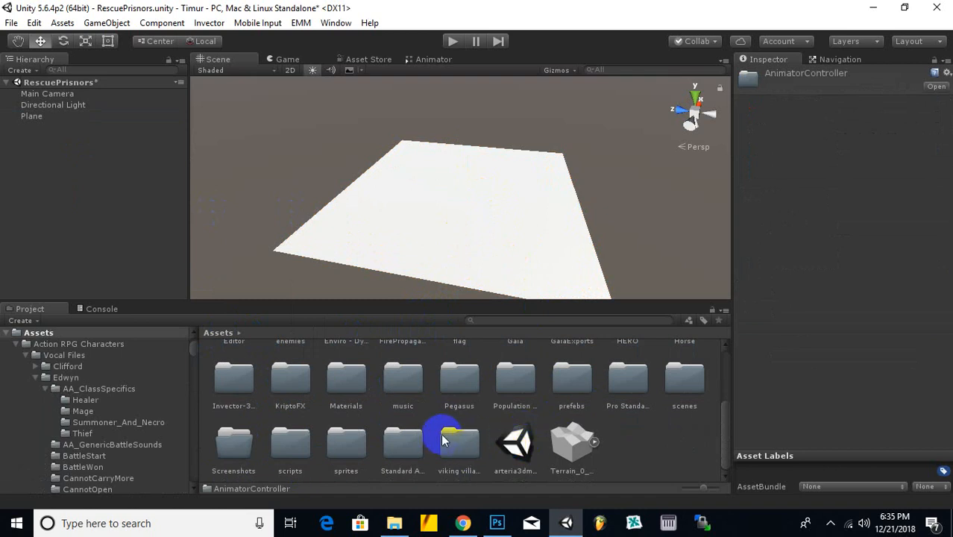
pyautogui.doubleClick(448, 434)
pyautogui.moveTo(557, 385); pyautogui.dragTo(426, 238)
pyautogui.click(424, 240)
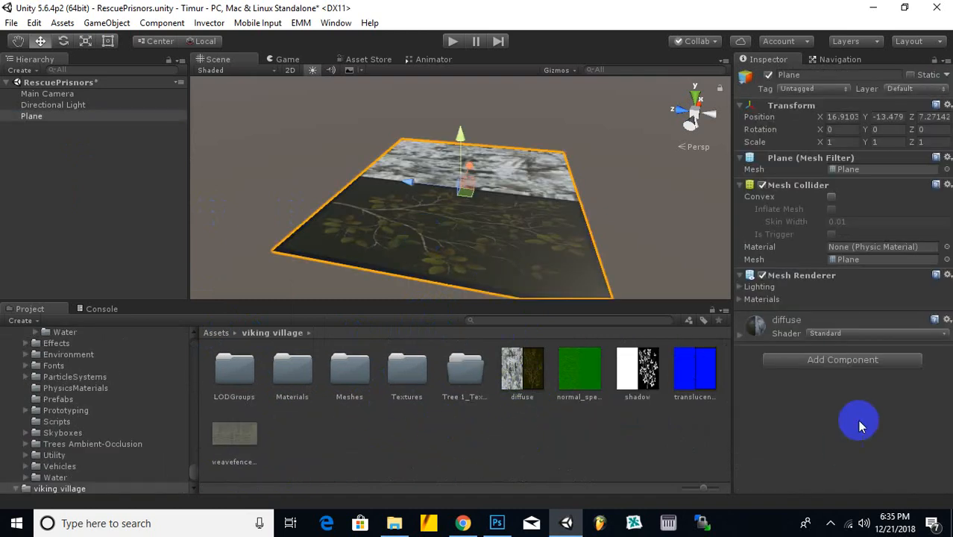
# Change the shader of the plane's diffuse material to Nature/SpeedTree
pyautogui.click(847, 335)
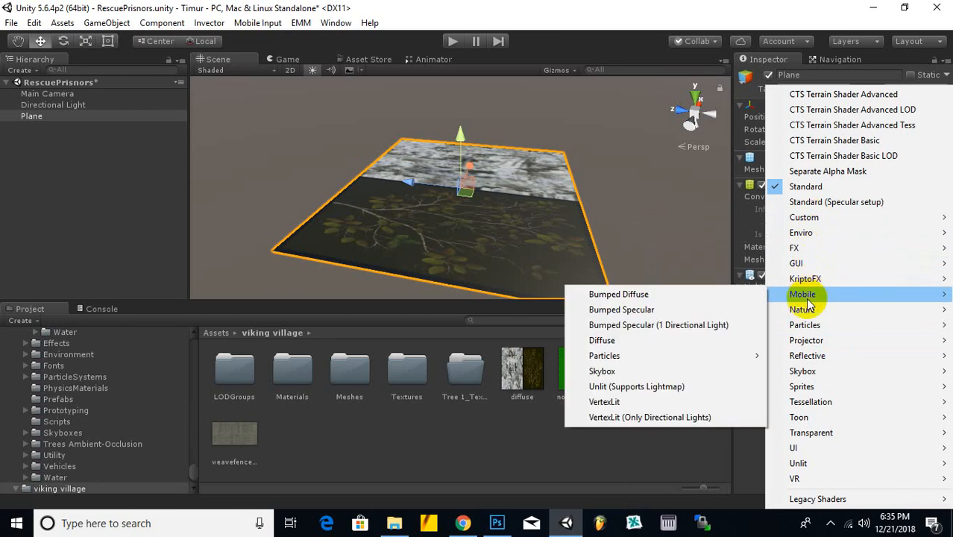
pyautogui.moveTo(798, 309)
pyautogui.click(749, 310)
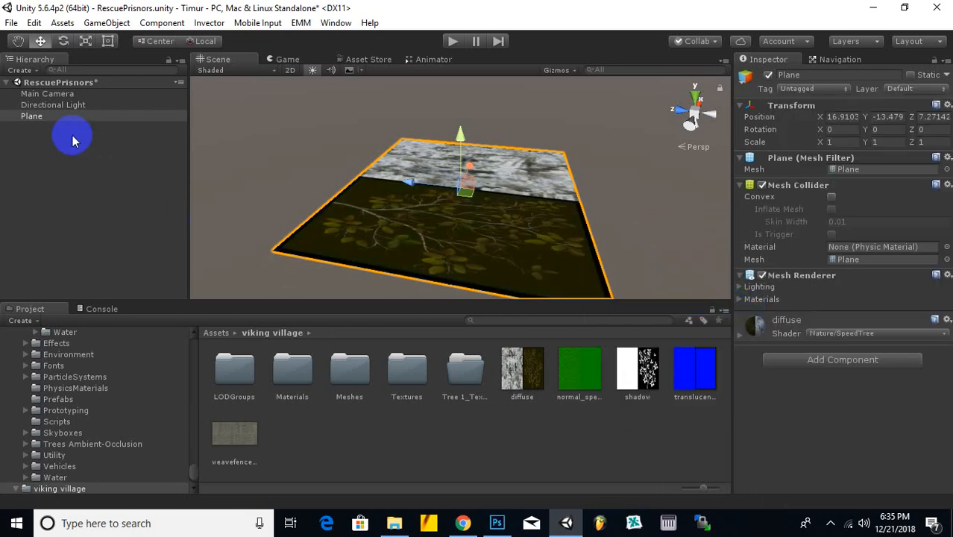
# Find the dyno model in the characters folder and set its rig's Animation Type to Humanoid, applying the change
pyautogui.click(218, 332)
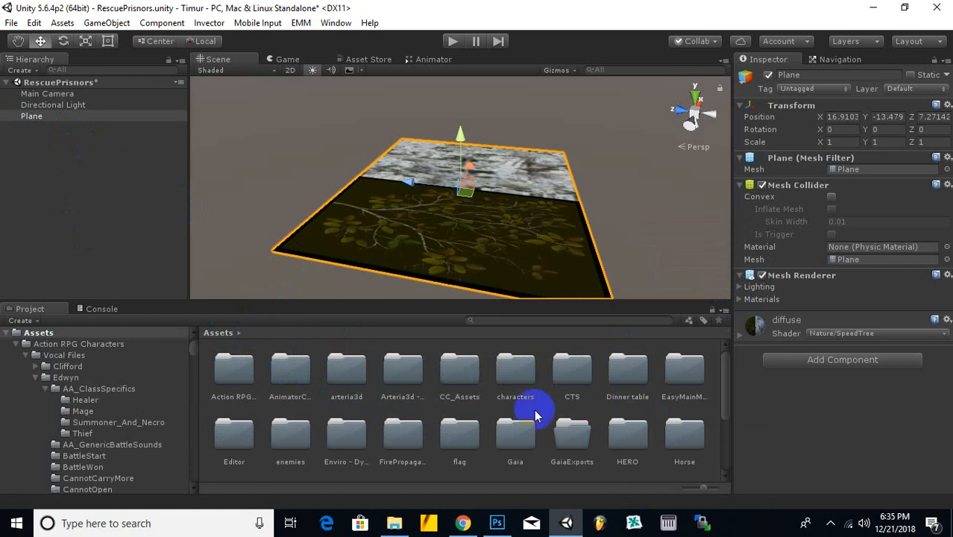
pyautogui.scroll(-1, 523, 411)
pyautogui.scroll(1, 362, 417)
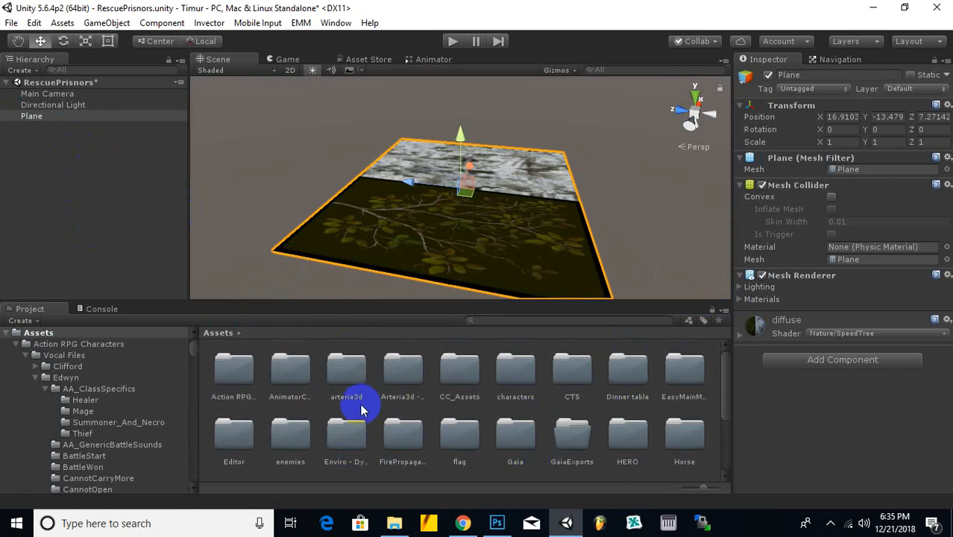
pyautogui.scroll(-1, 361, 404)
pyautogui.scroll(-2, 356, 409)
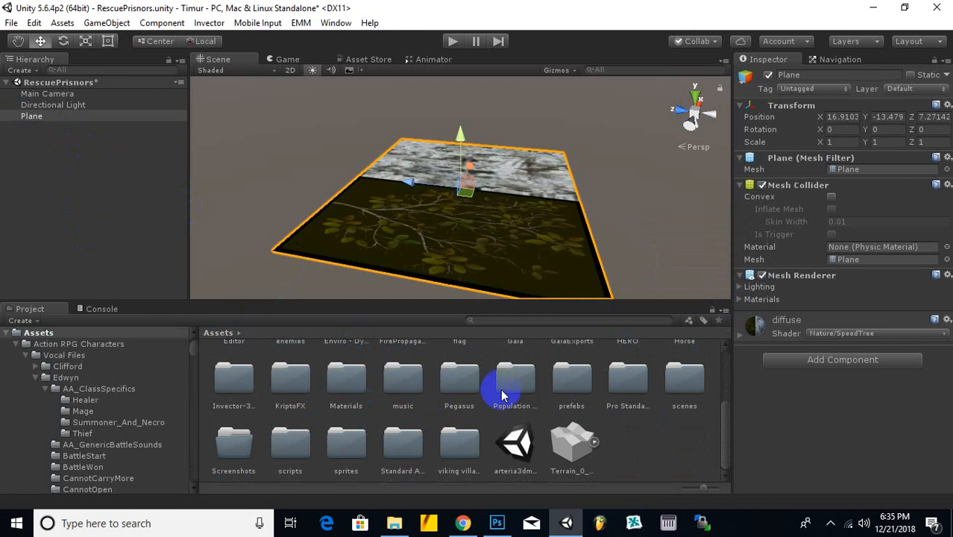
pyautogui.scroll(2, 329, 442)
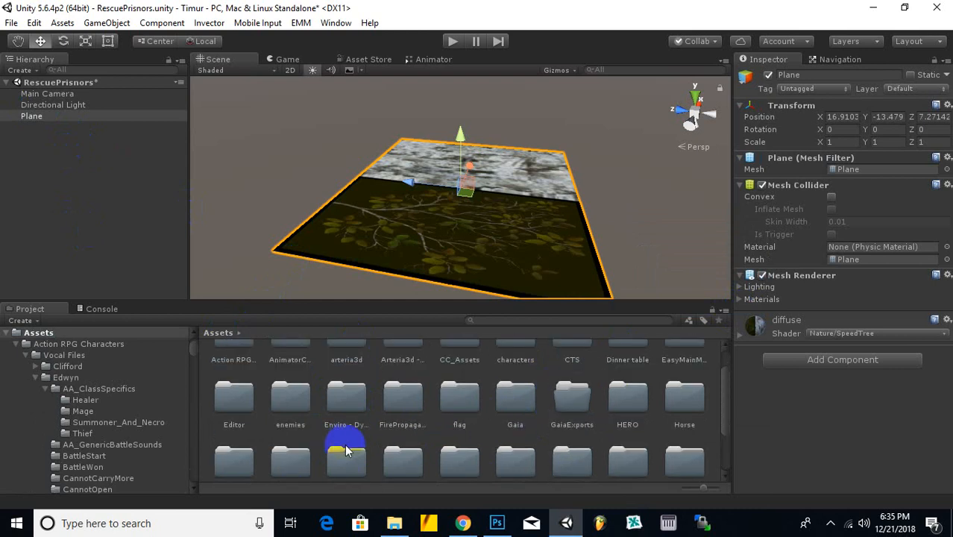
pyautogui.scroll(1, 295, 438)
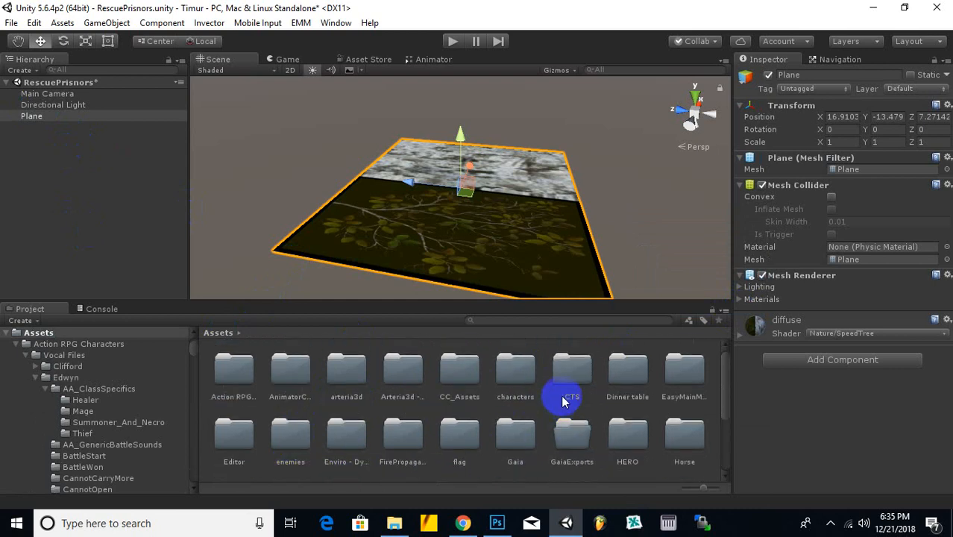
pyautogui.doubleClick(520, 377)
pyautogui.scroll(-2, 340, 420)
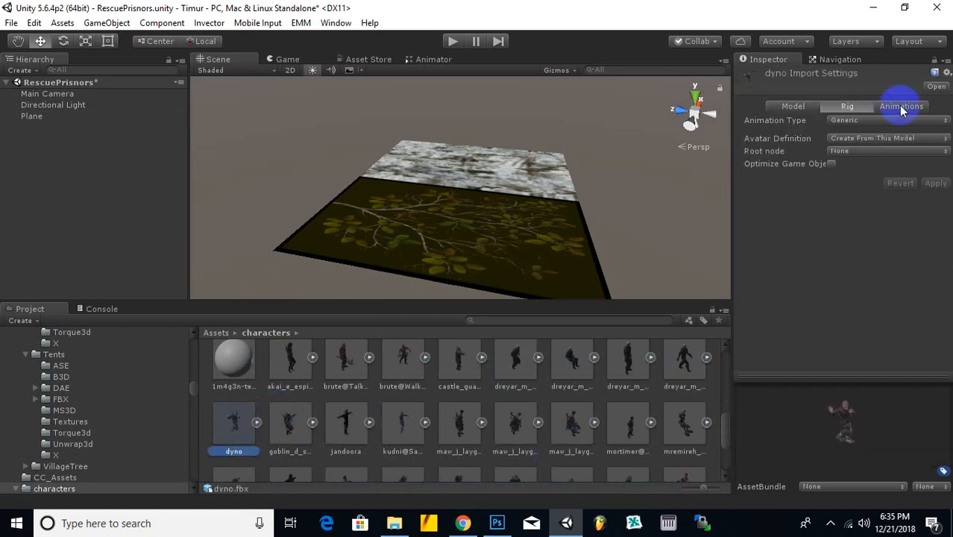
pyautogui.click(862, 121)
pyautogui.click(872, 181)
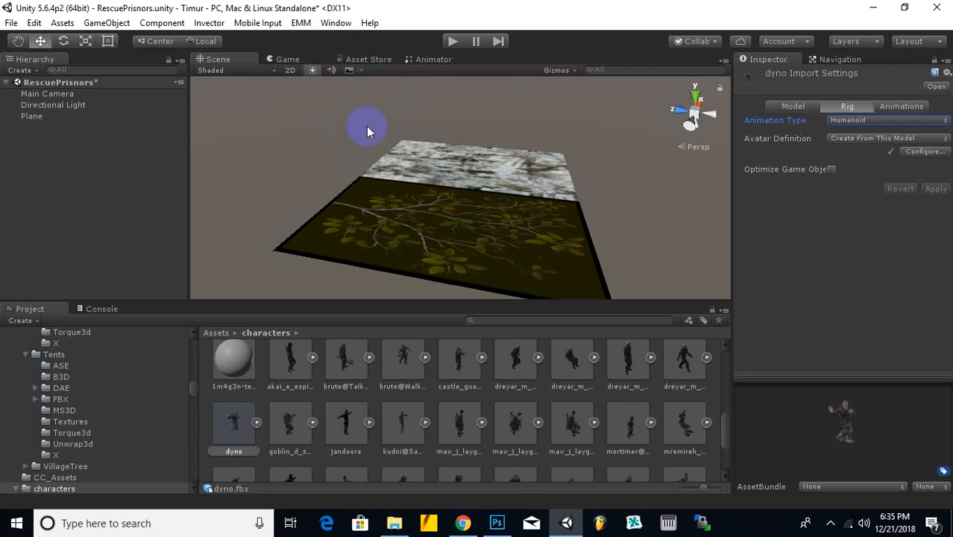
# Start creating an Invector Melee Controller and reposition the Character Creator window so its fields are accessible
pyautogui.scroll(3, 609, 245)
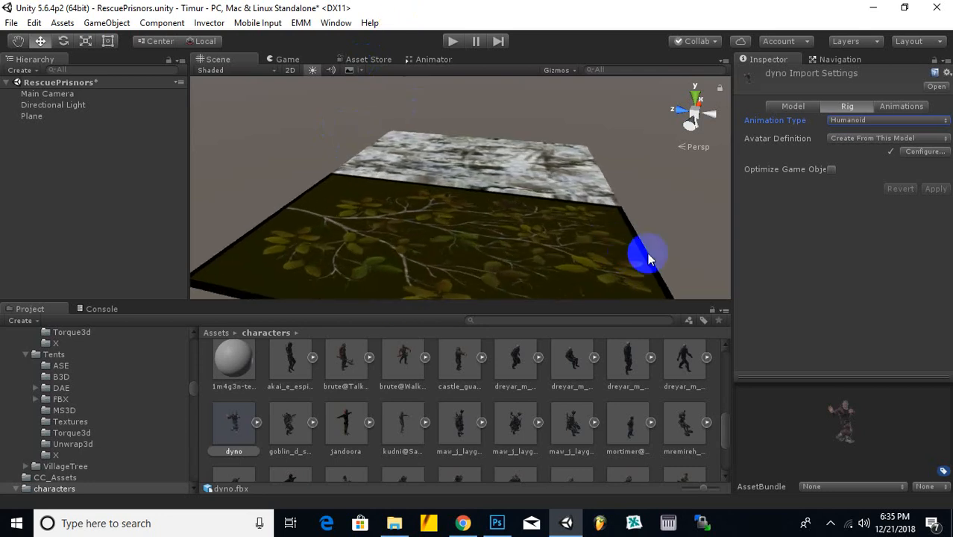
pyautogui.moveTo(649, 254); pyautogui.dragTo(617, 246, button='middle')
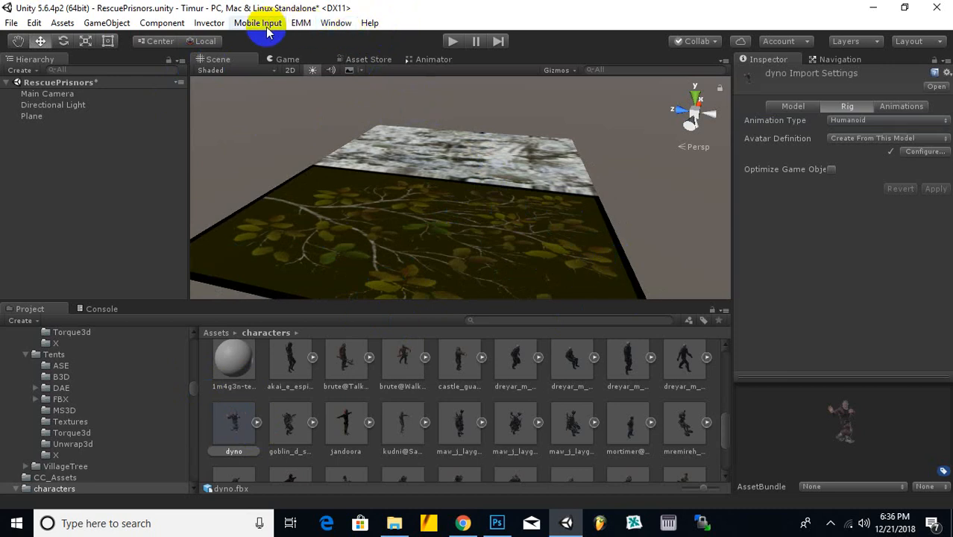
pyautogui.moveTo(217, 44)
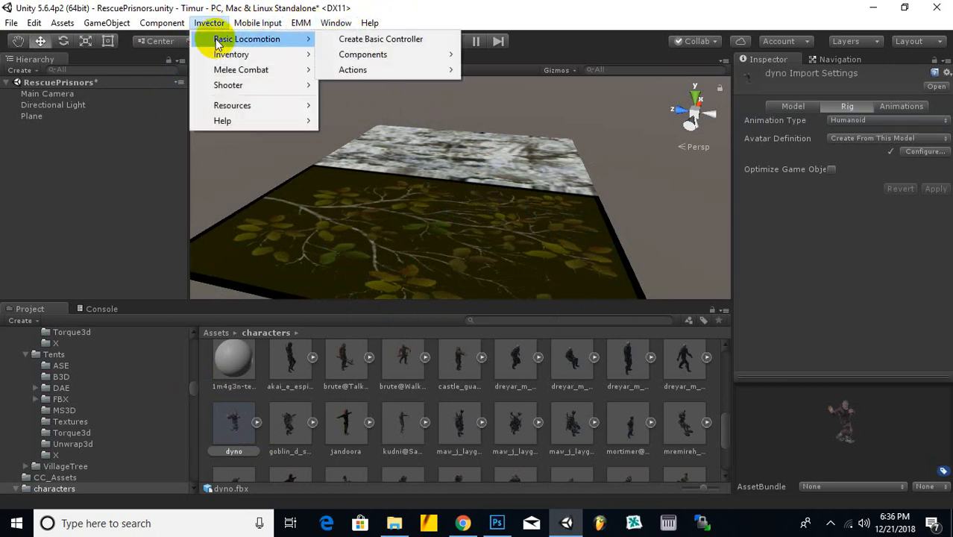
pyautogui.moveTo(236, 68)
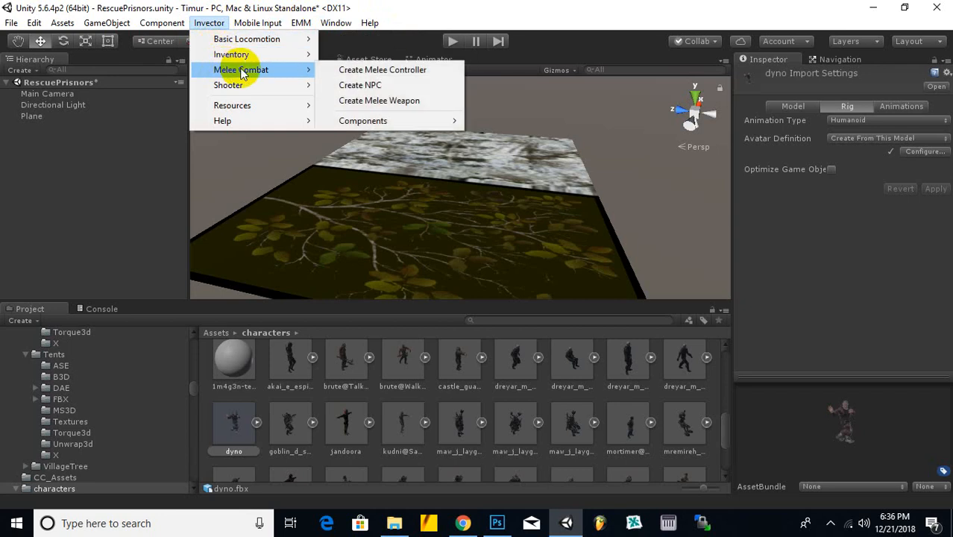
pyautogui.click(372, 75)
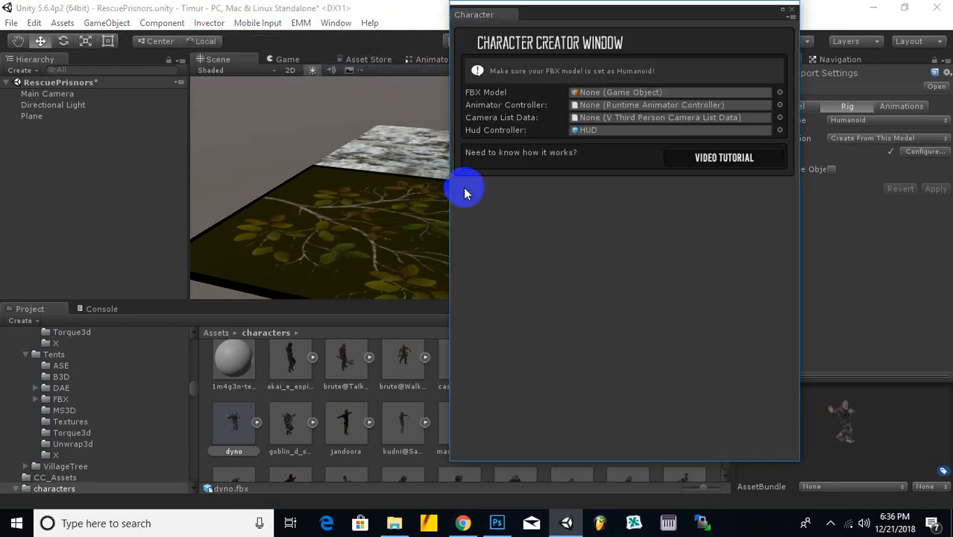
pyautogui.moveTo(672, 18); pyautogui.dragTo(654, 26)
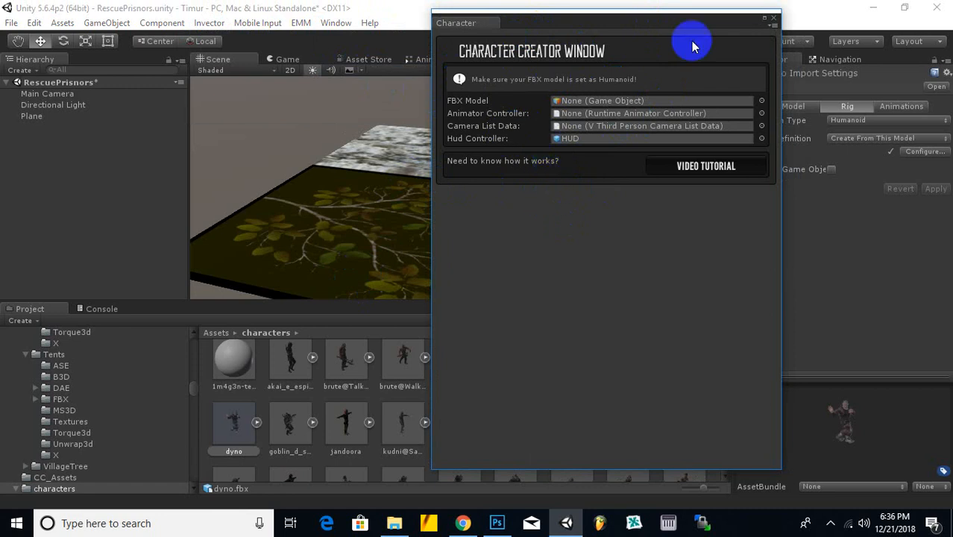
pyautogui.moveTo(681, 29); pyautogui.dragTo(676, 40)
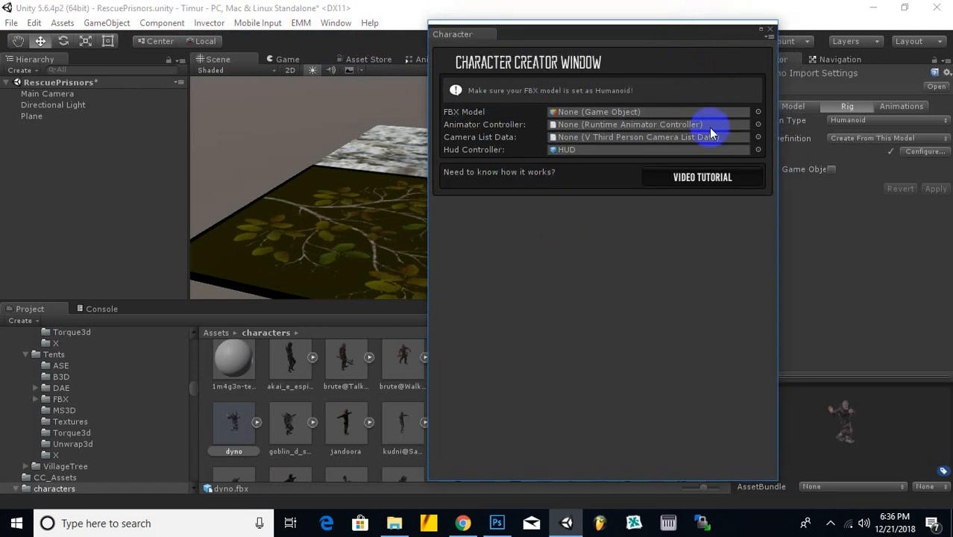
# Search the game objects for dyno and assign it as the character creator's FBX Model
pyautogui.click(758, 113)
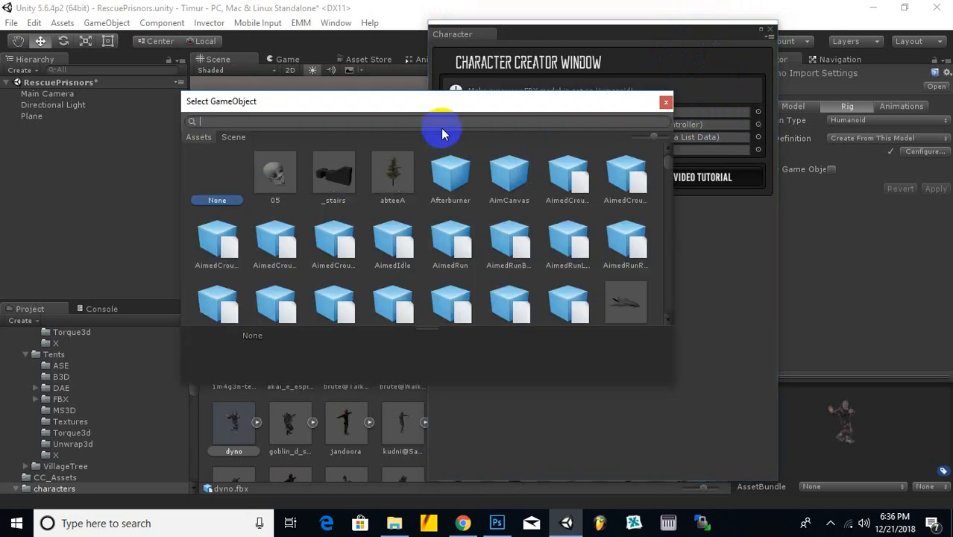
pyautogui.write('dyno')
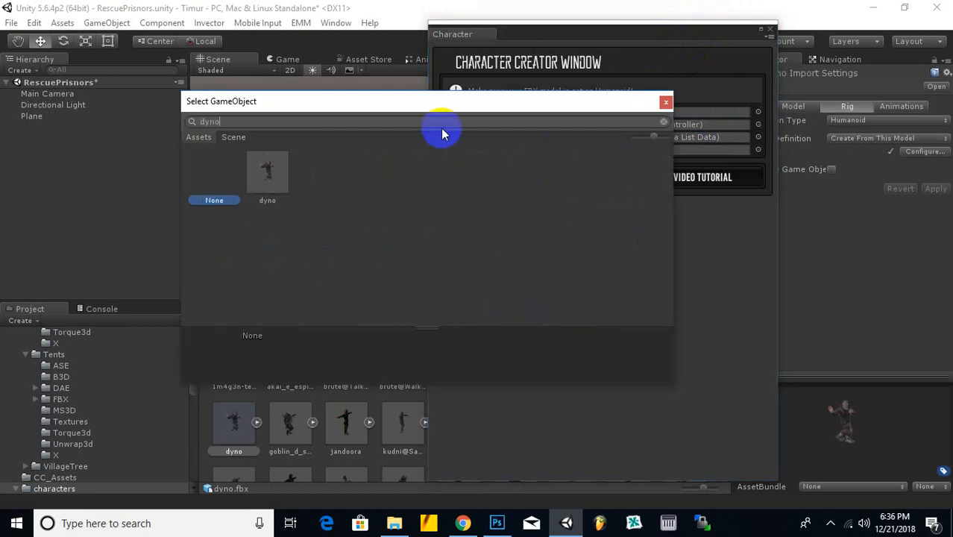
pyautogui.click(272, 177)
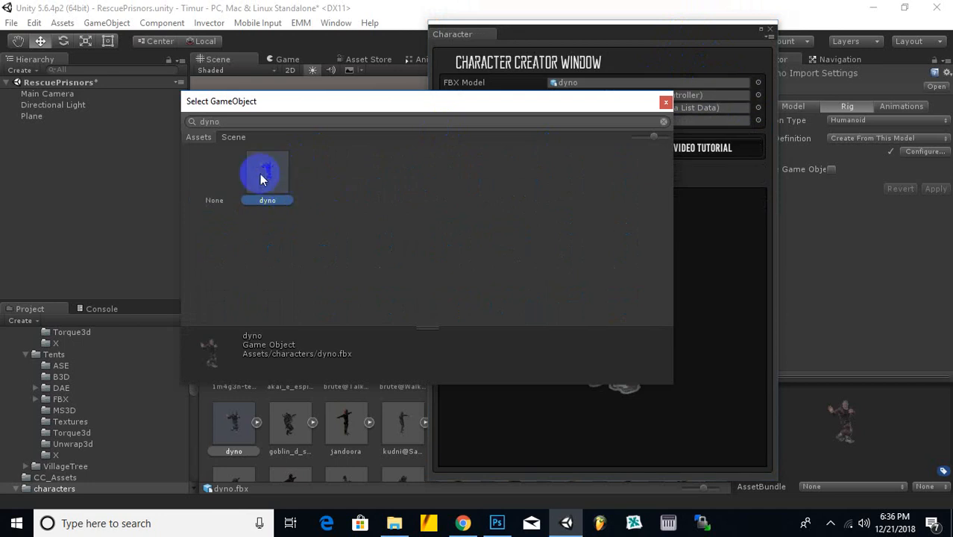
pyautogui.doubleClick(263, 175)
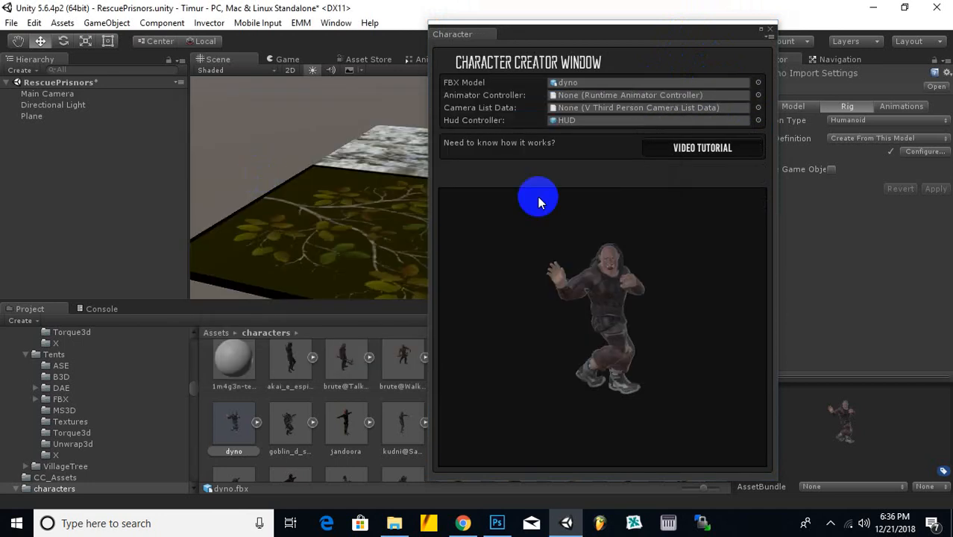
# Choose Invector_MeleeCombatv2 as the Animator Controller for the new dyno character
pyautogui.click(759, 95)
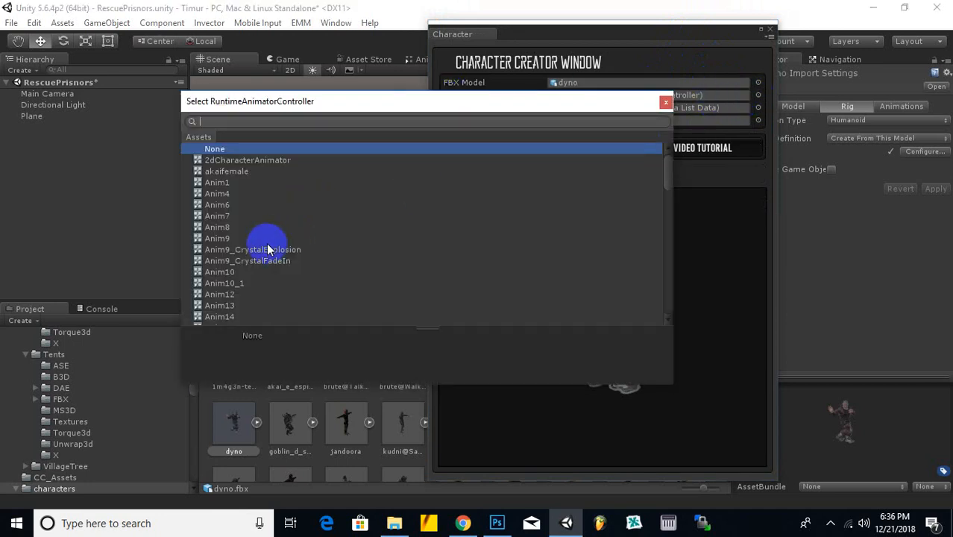
pyautogui.scroll(-10, 269, 250)
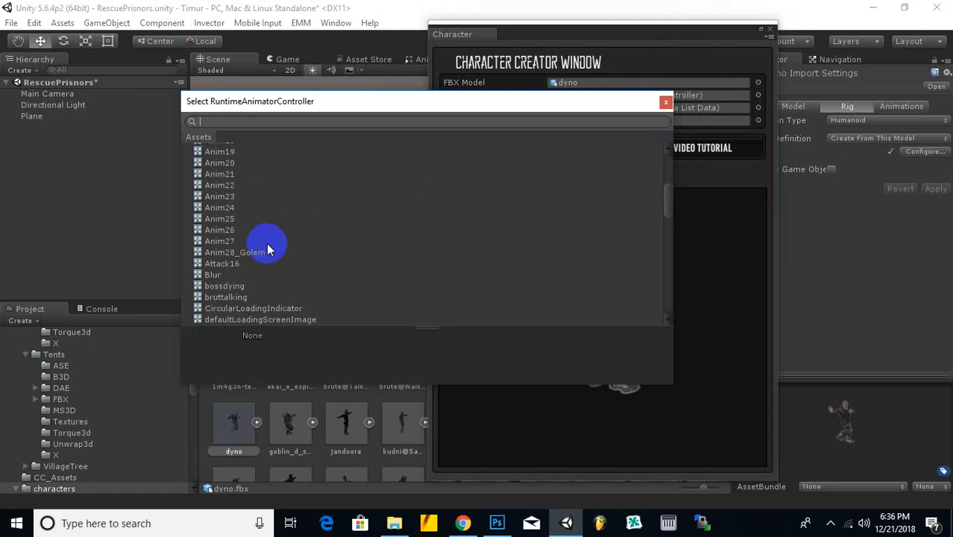
pyautogui.scroll(-5, 268, 250)
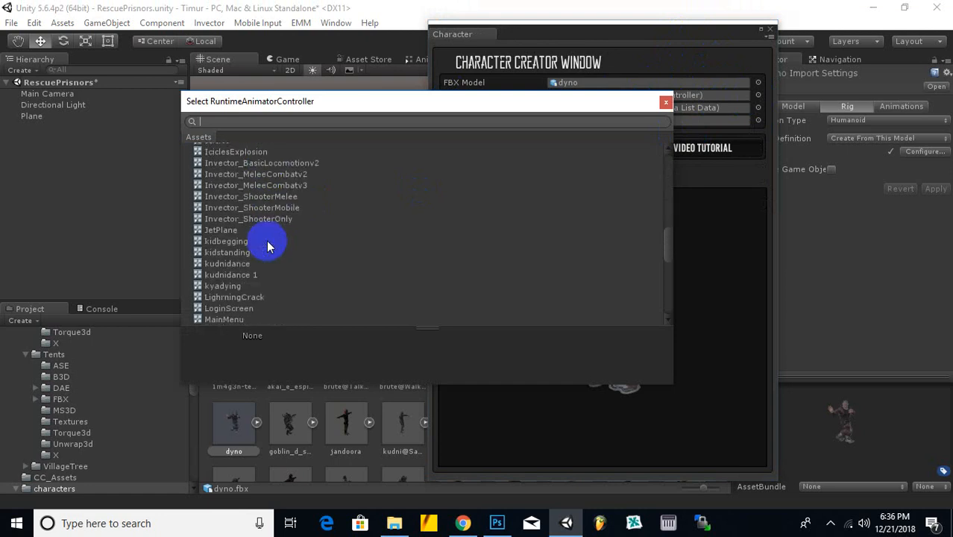
pyautogui.click(263, 198)
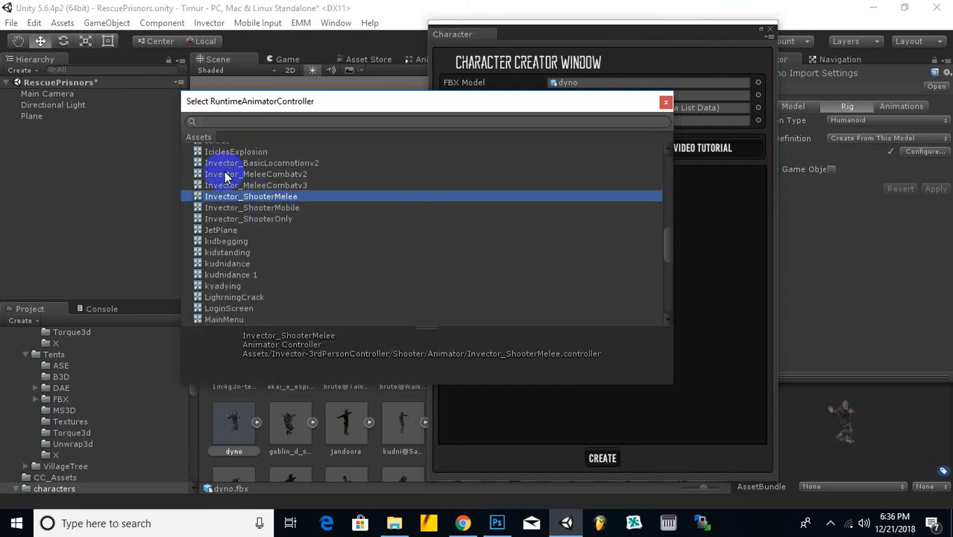
pyautogui.click(298, 175)
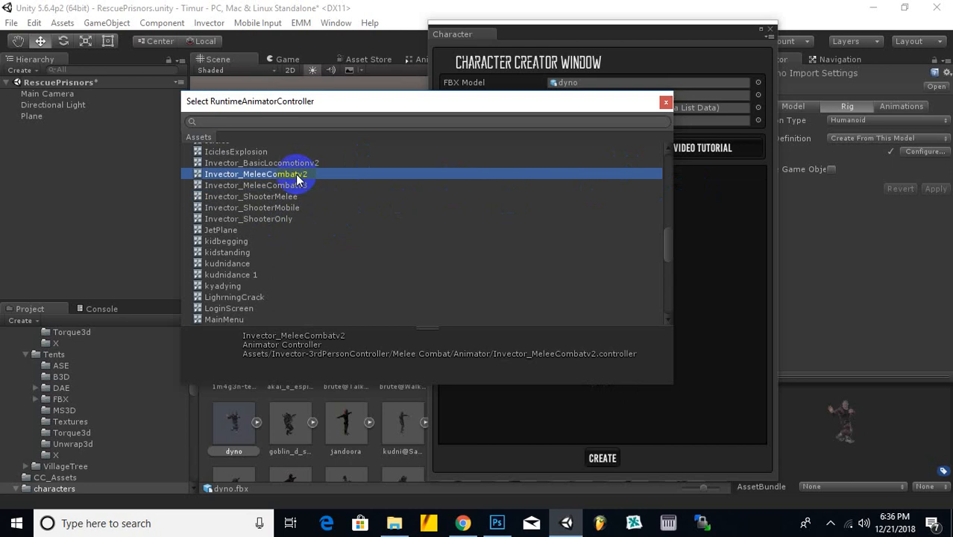
# Set the Camera List Data to vMeleeCombat@CameraState and create the melee character from the dyno model
pyautogui.doubleClick(274, 176)
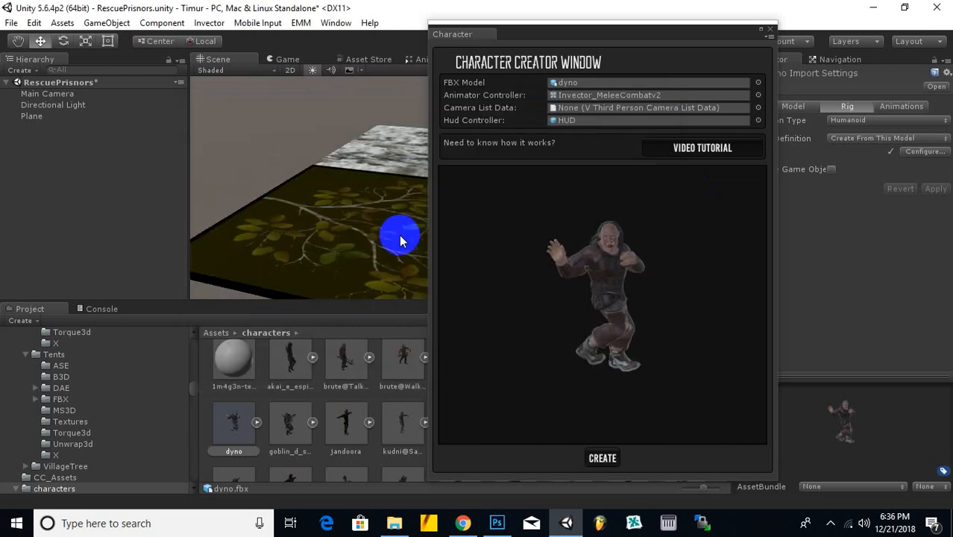
pyautogui.click(758, 108)
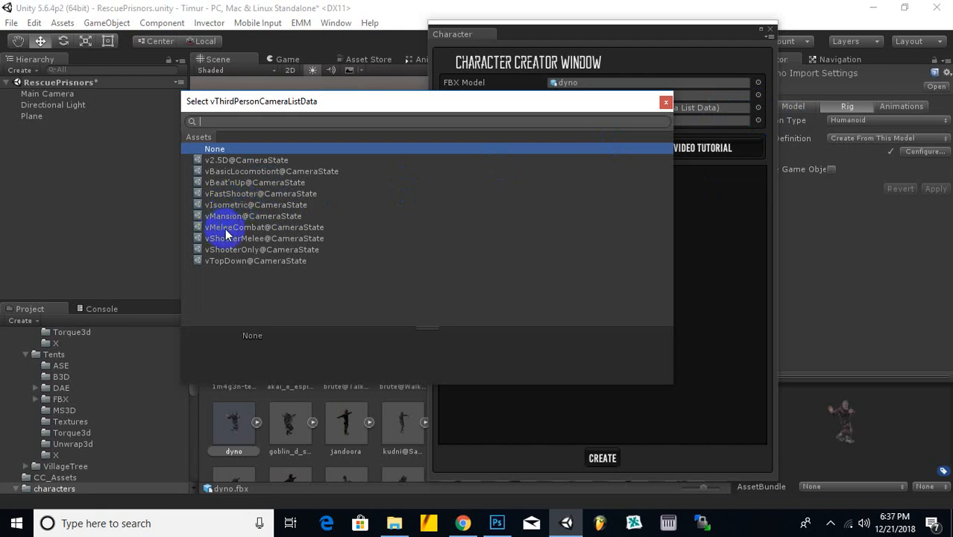
pyautogui.click(268, 228)
pyautogui.doubleClick(251, 226)
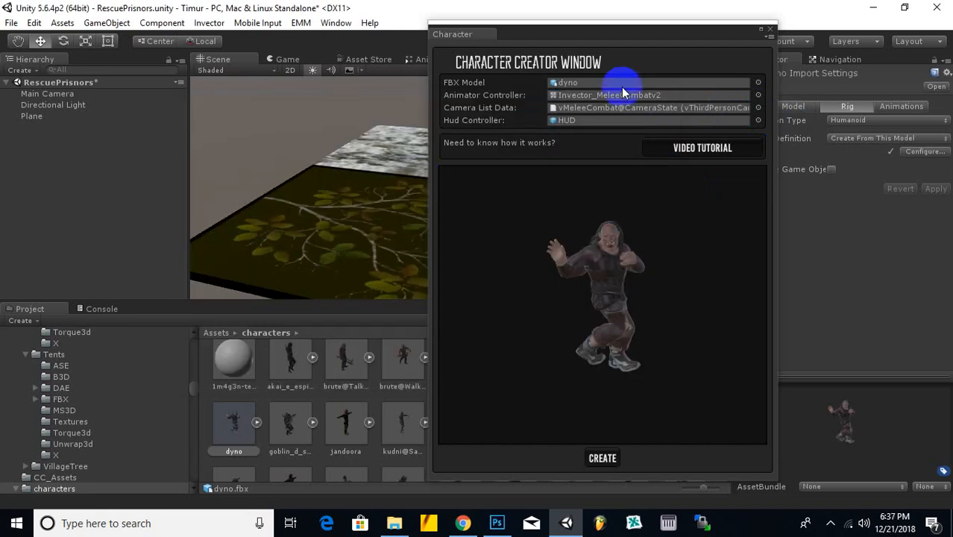
pyautogui.click(605, 460)
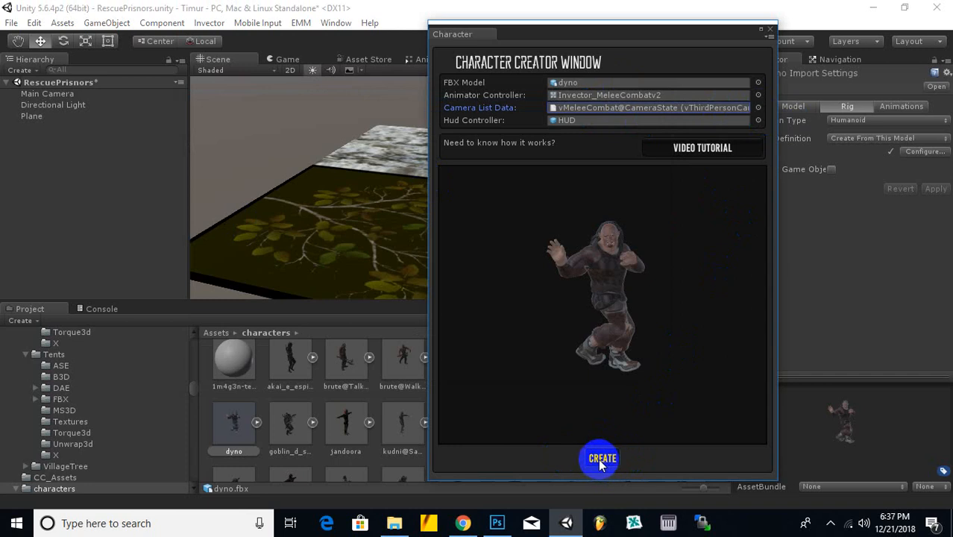
pyautogui.click(585, 460)
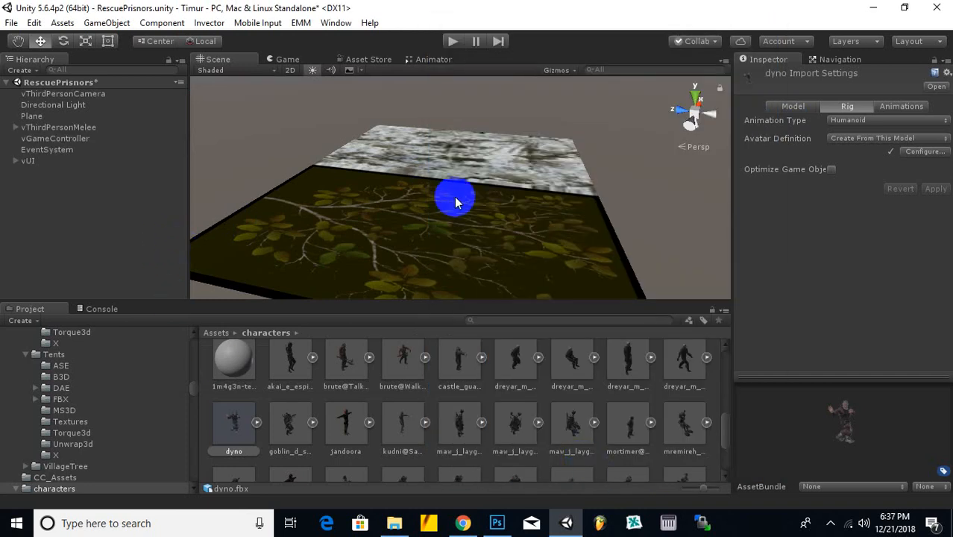
# Select vThirdPersonCamera and vThirdPersonMelee together and move them over the textured ground plane, at about X 7.39
pyautogui.click(46, 95)
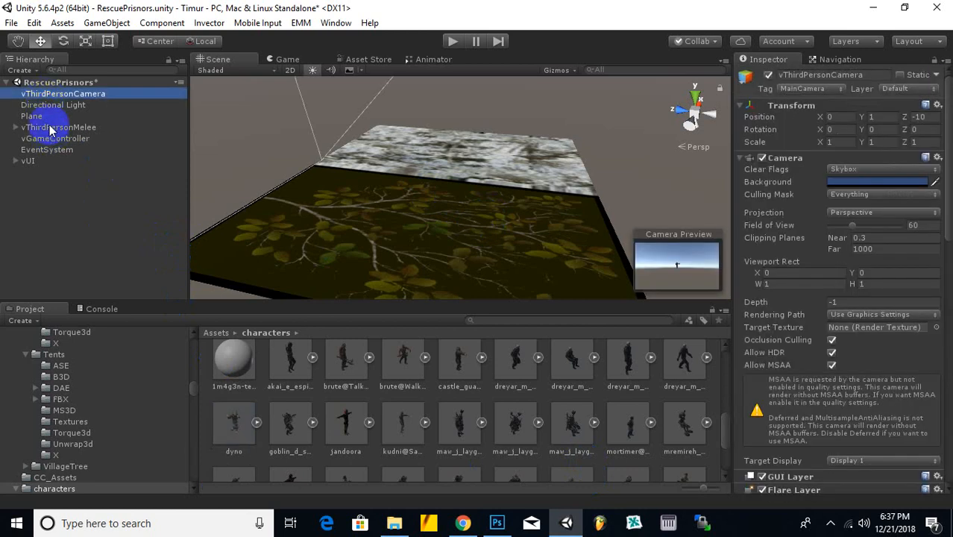
pyautogui.click(43, 128)
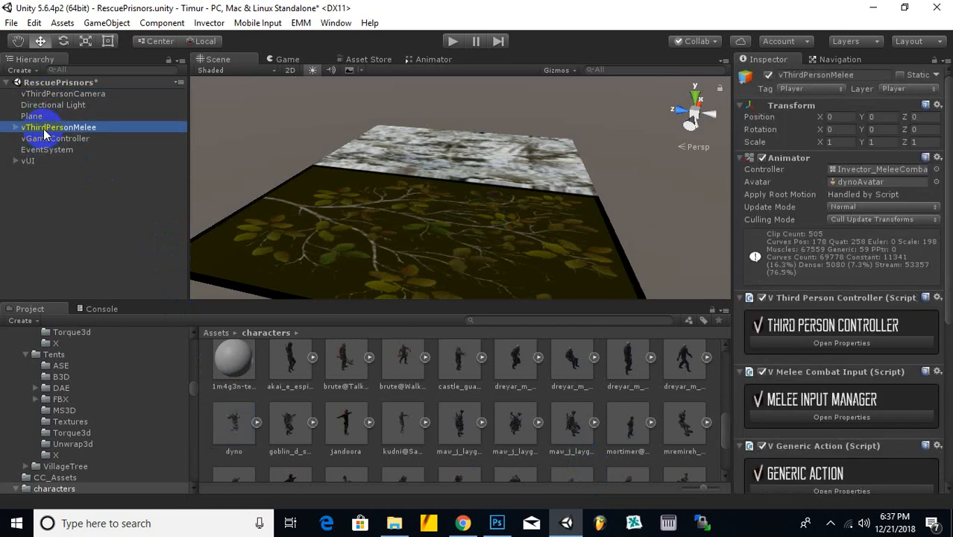
pyautogui.keyDown('ctrl'); pyautogui.click(71, 94); pyautogui.keyUp('ctrl')
pyautogui.scroll(-5, 434, 208)
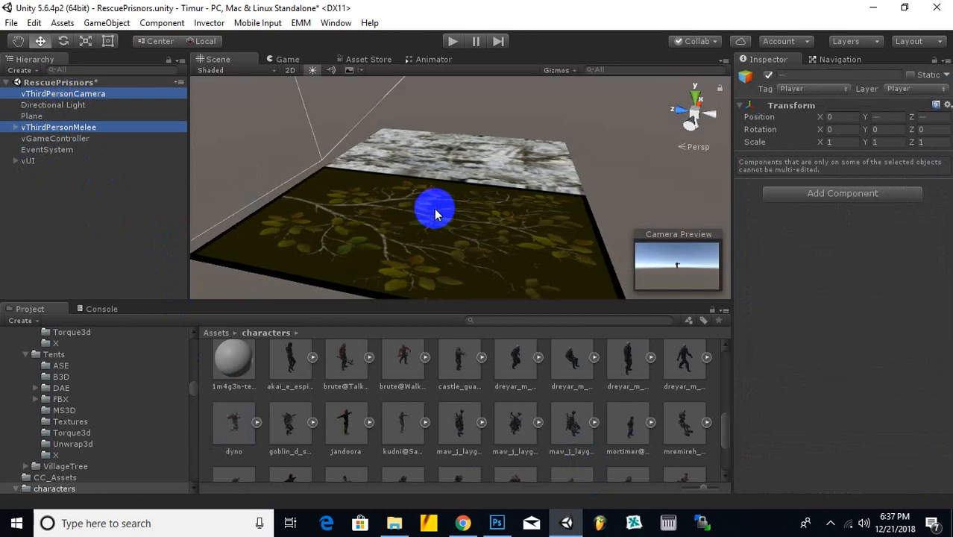
pyautogui.scroll(-5, 434, 212)
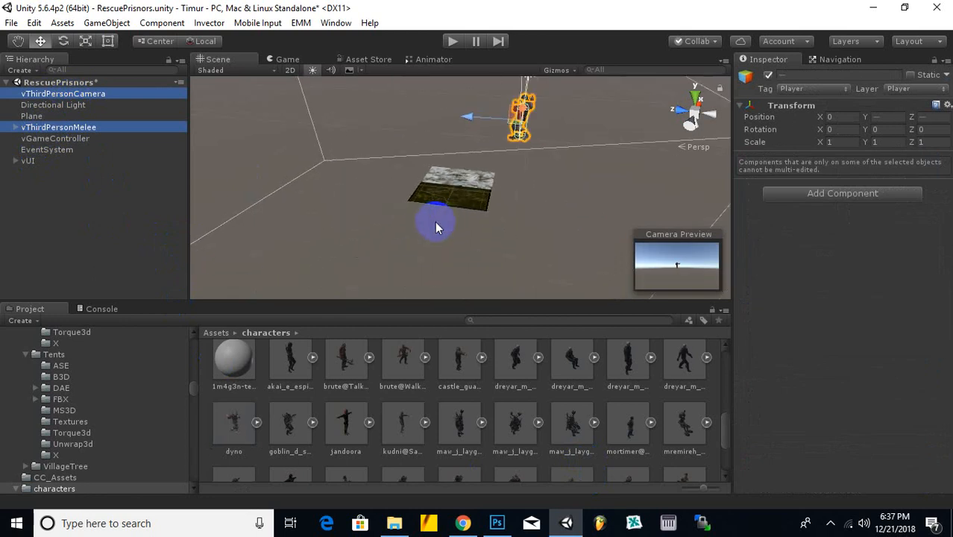
pyautogui.moveTo(511, 132); pyautogui.dragTo(508, 186, button='middle')
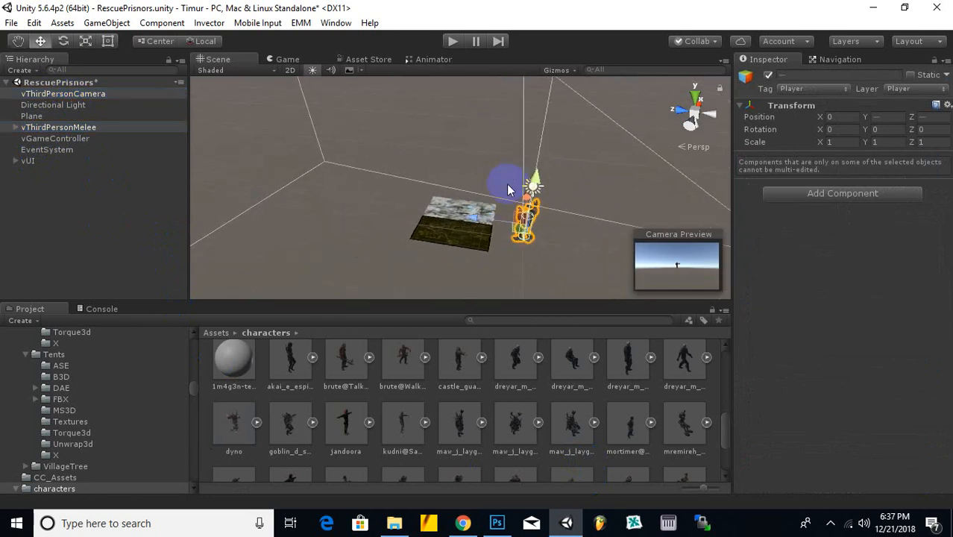
pyautogui.scroll(3, 486, 246)
pyautogui.scroll(-3, 585, 233)
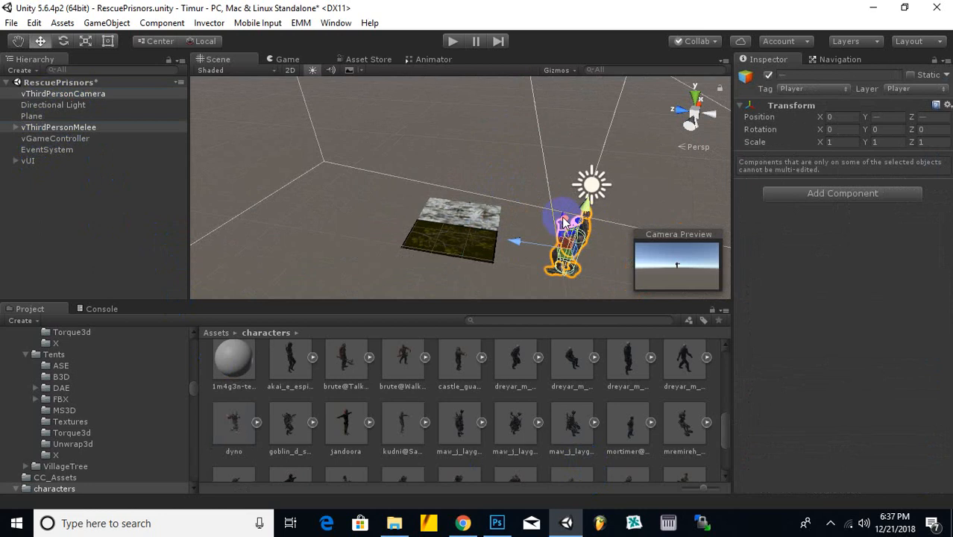
pyautogui.moveTo(564, 221); pyautogui.dragTo(380, 172)
pyautogui.moveTo(431, 82); pyautogui.dragTo(448, 189)
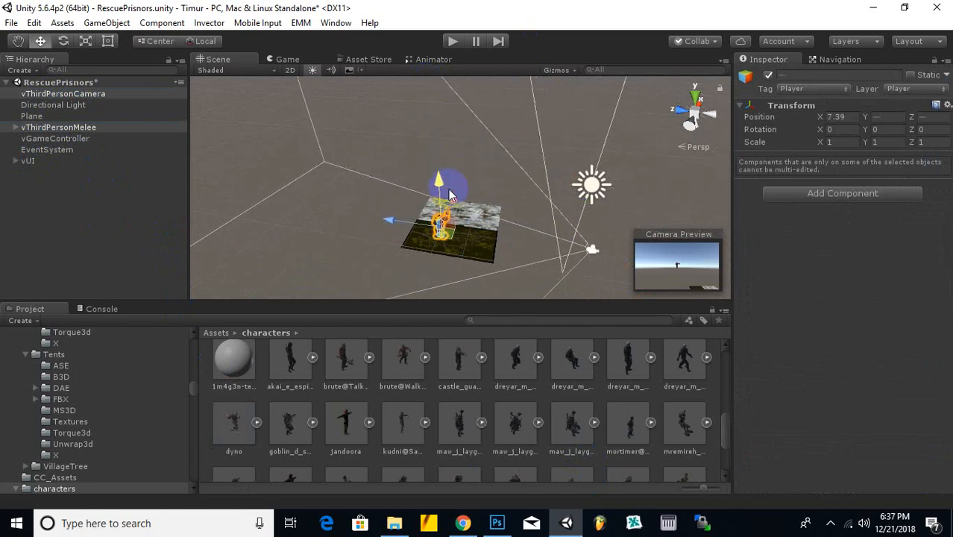
# Shift the camera and melee character together across the snowy part of the ground to about X 20.6
pyautogui.moveTo(443, 270); pyautogui.dragTo(414, 212, button='middle')
pyautogui.moveTo(427, 147)
pyautogui.mouseDown()
pyautogui.moveTo(507, 81)
pyautogui.moveTo(435, 146)
pyautogui.mouseUp()
pyautogui.moveTo(460, 95); pyautogui.dragTo(442, 125)
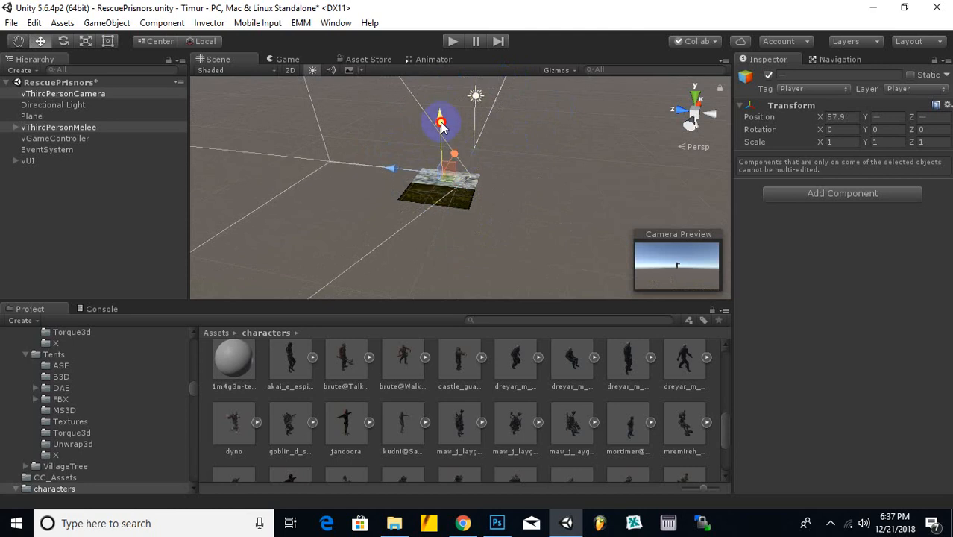
pyautogui.moveTo(462, 163); pyautogui.dragTo(430, 123)
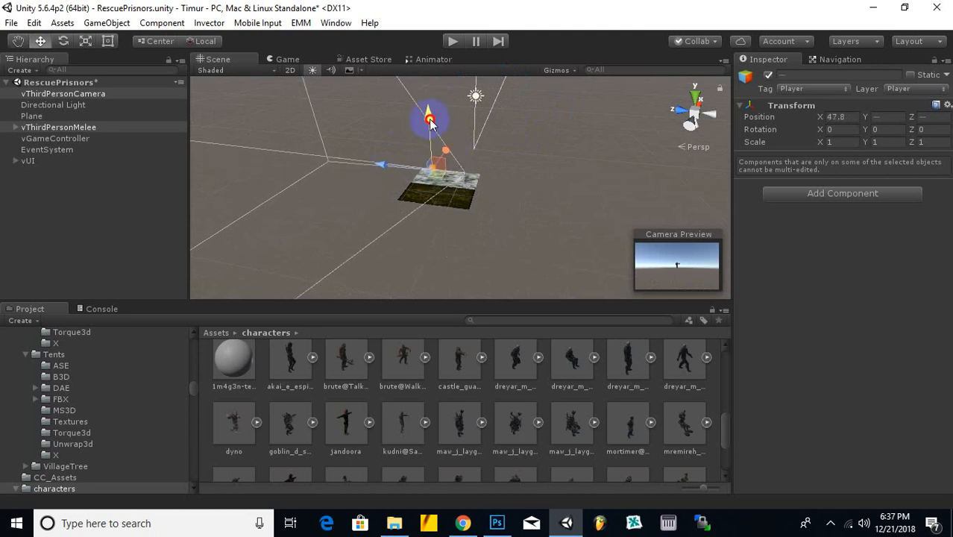
pyautogui.moveTo(454, 159); pyautogui.dragTo(445, 166)
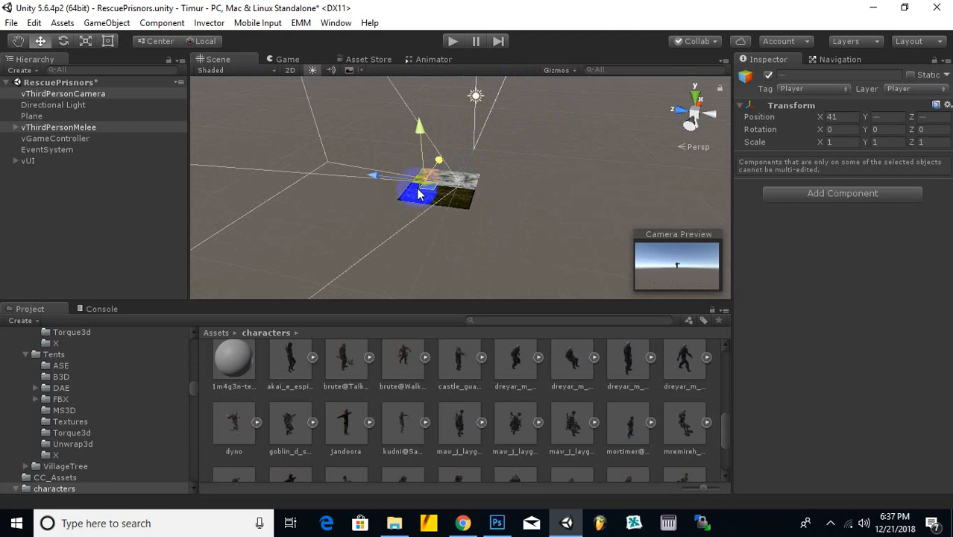
pyautogui.moveTo(376, 181); pyautogui.dragTo(406, 193)
pyautogui.moveTo(469, 138); pyautogui.dragTo(422, 133)
# Move the camera and melee character together onto the leaf-textured part of the ground, at about X 13.53
pyautogui.scroll(6, 441, 160)
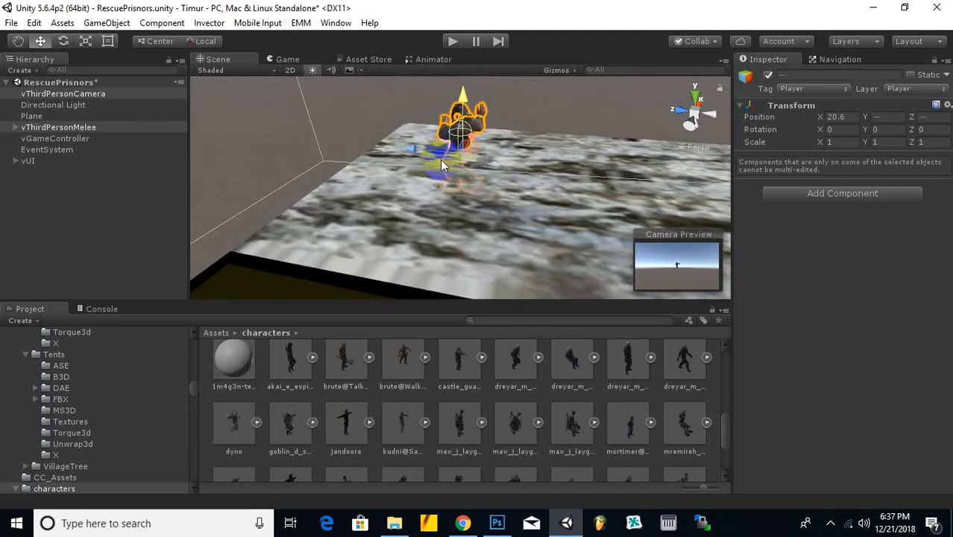
pyautogui.press('f')
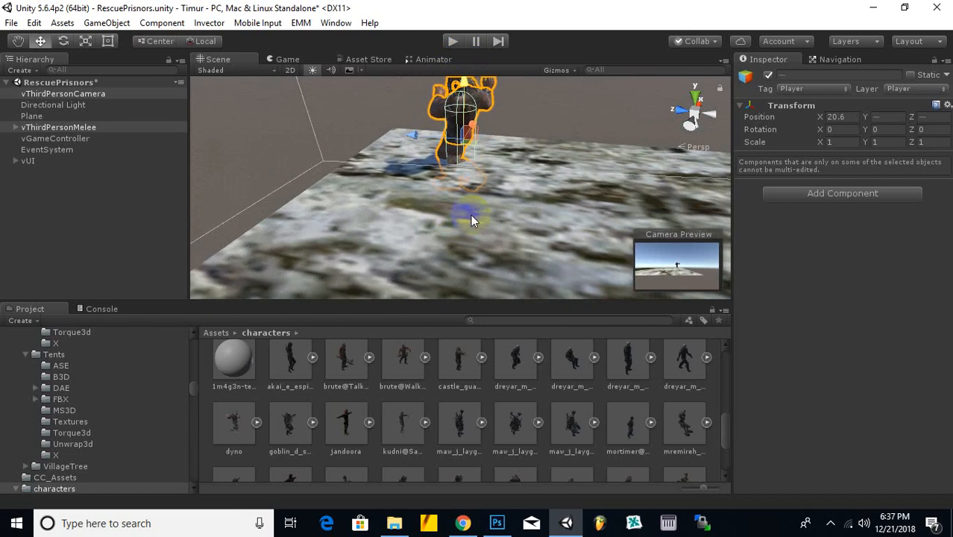
pyautogui.moveTo(461, 156); pyautogui.dragTo(432, 249)
pyautogui.scroll(-4, 452, 233)
pyautogui.moveTo(469, 242); pyautogui.dragTo(442, 179, button='middle')
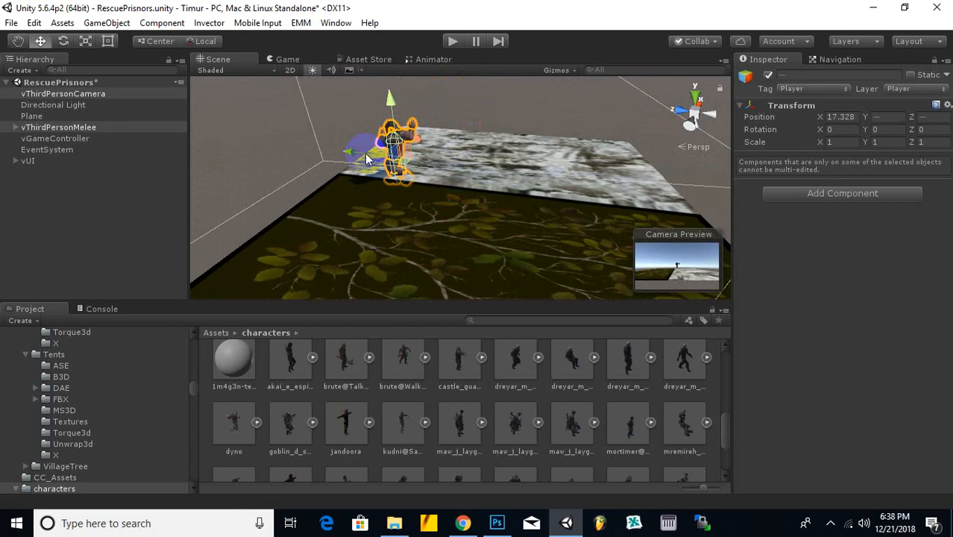
pyautogui.moveTo(366, 155); pyautogui.dragTo(430, 181)
pyautogui.moveTo(487, 148); pyautogui.dragTo(458, 206)
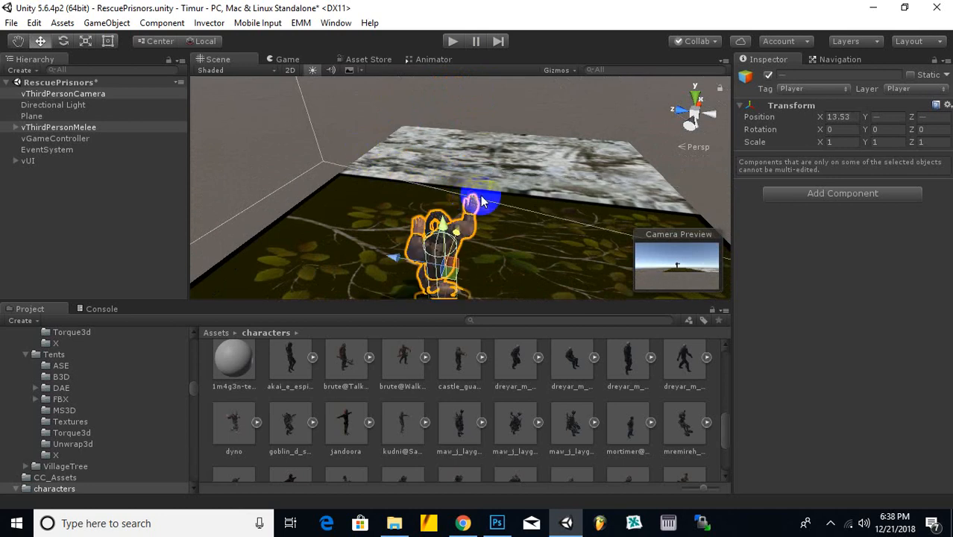
pyautogui.scroll(-4, 482, 204)
pyautogui.moveTo(528, 261); pyautogui.dragTo(520, 240, button='middle')
pyautogui.scroll(5, 418, 216)
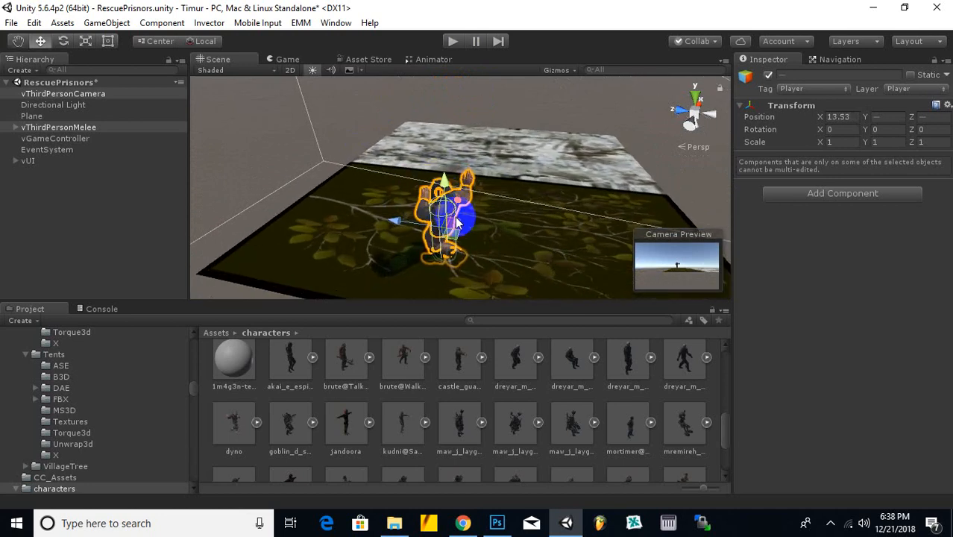
pyautogui.moveTo(433, 203)
pyautogui.mouseDown()
pyautogui.moveTo(437, 178)
pyautogui.moveTo(441, 197)
pyautogui.mouseUp()
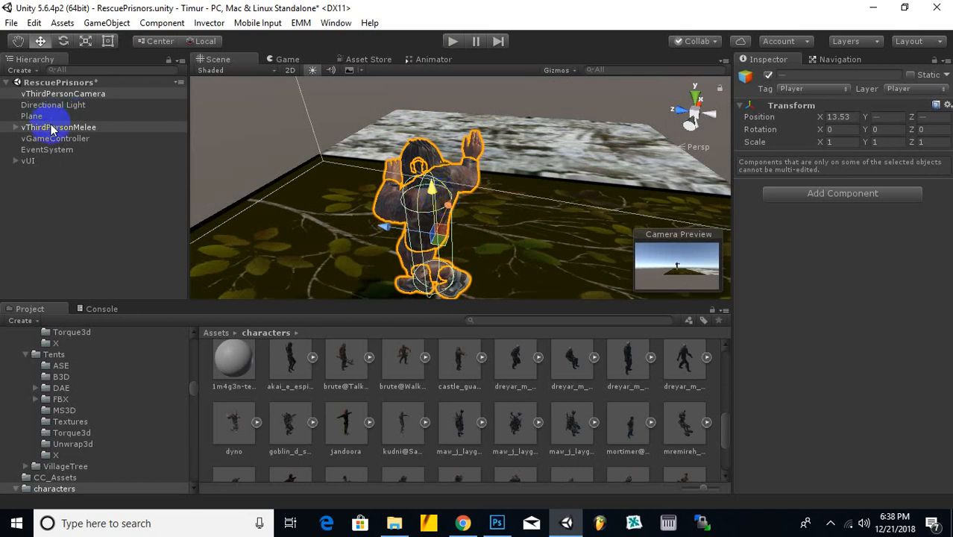
# Set the Rendering Mode of the Body mesh's dyno_Body_Diffuse material to Opaque
pyautogui.click(15, 127)
pyautogui.click(40, 150)
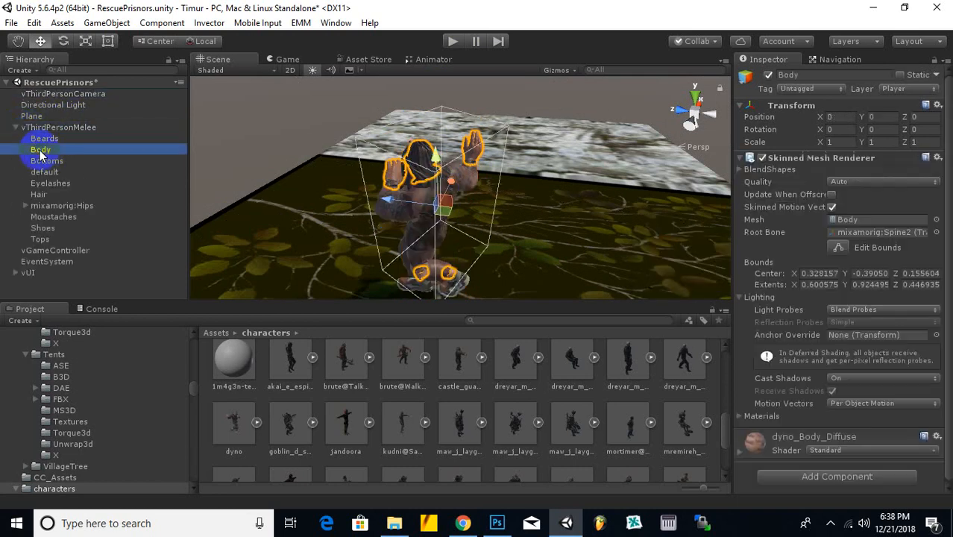
pyautogui.click(752, 447)
pyautogui.scroll(-3, 791, 441)
pyautogui.click(870, 384)
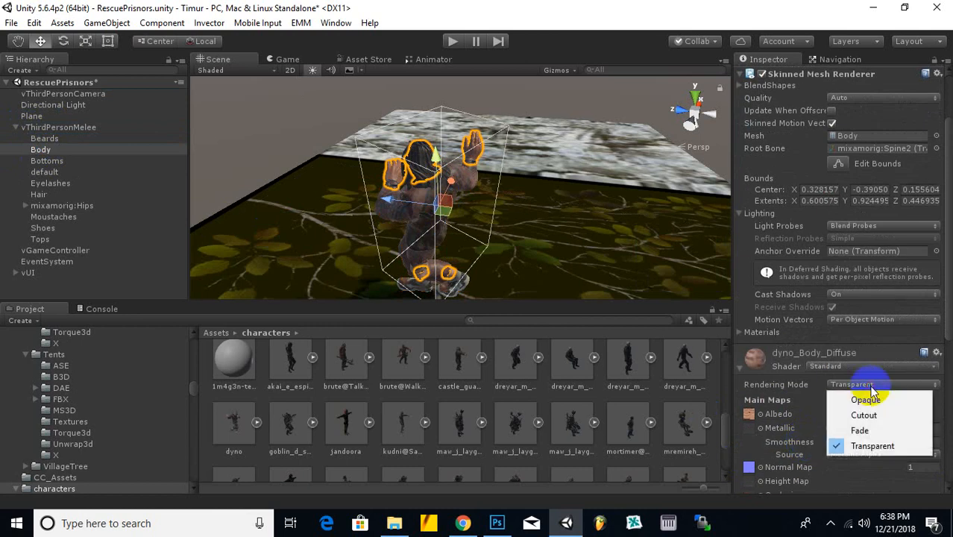
pyautogui.click(866, 396)
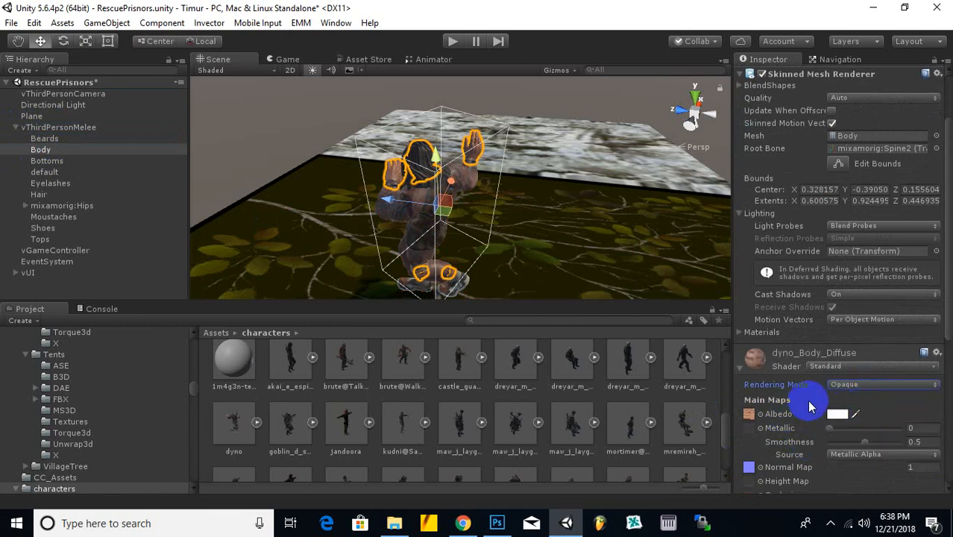
pyautogui.scroll(-10, 804, 400)
pyautogui.scroll(2, 836, 369)
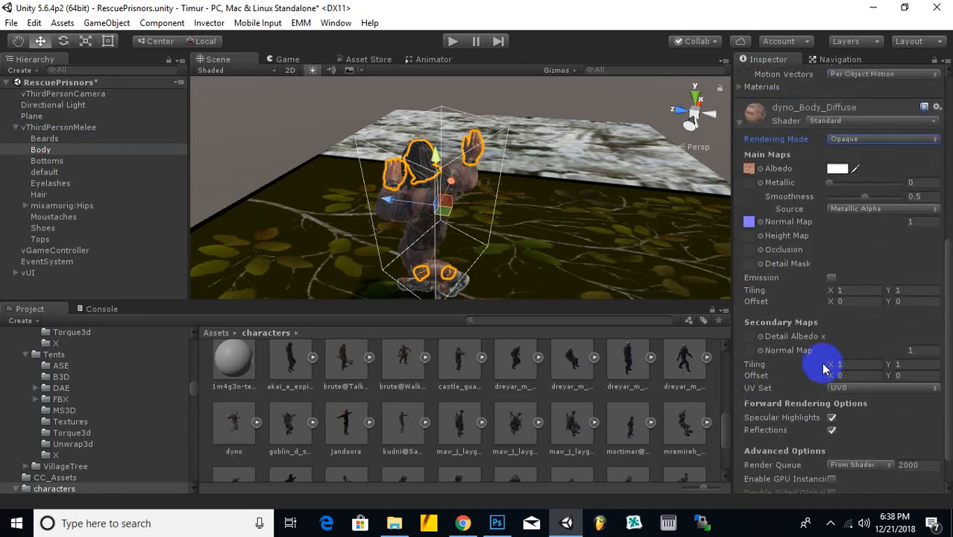
pyautogui.scroll(3, 386, 405)
# Open the dyno.fbm texture folder and apply the dyno hair texture to the character's hair in the scene
pyautogui.scroll(2, 386, 405)
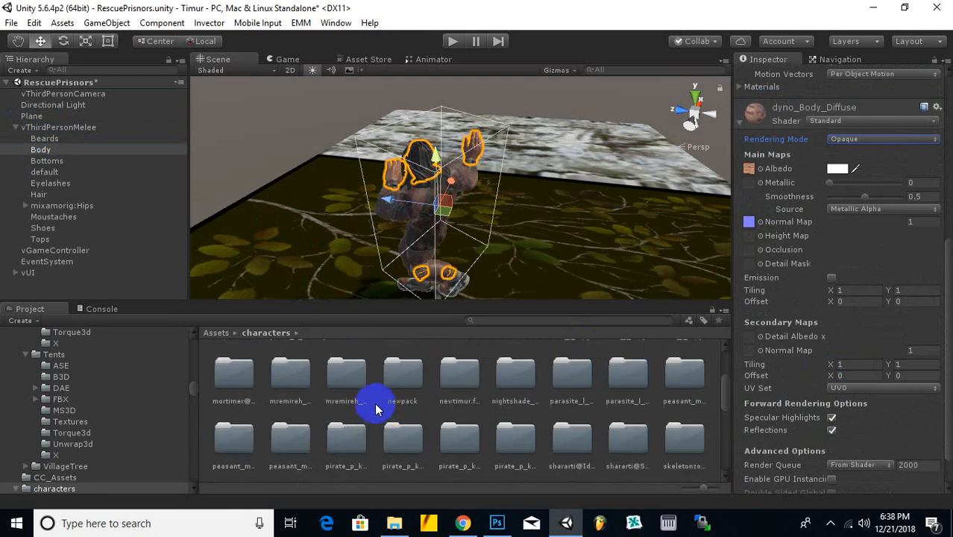
pyautogui.scroll(2, 319, 403)
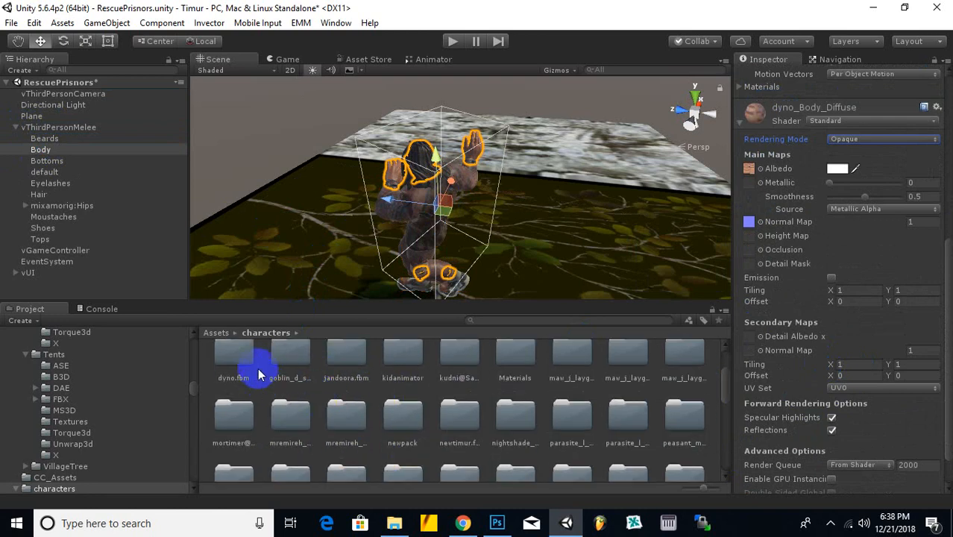
pyautogui.doubleClick(233, 356)
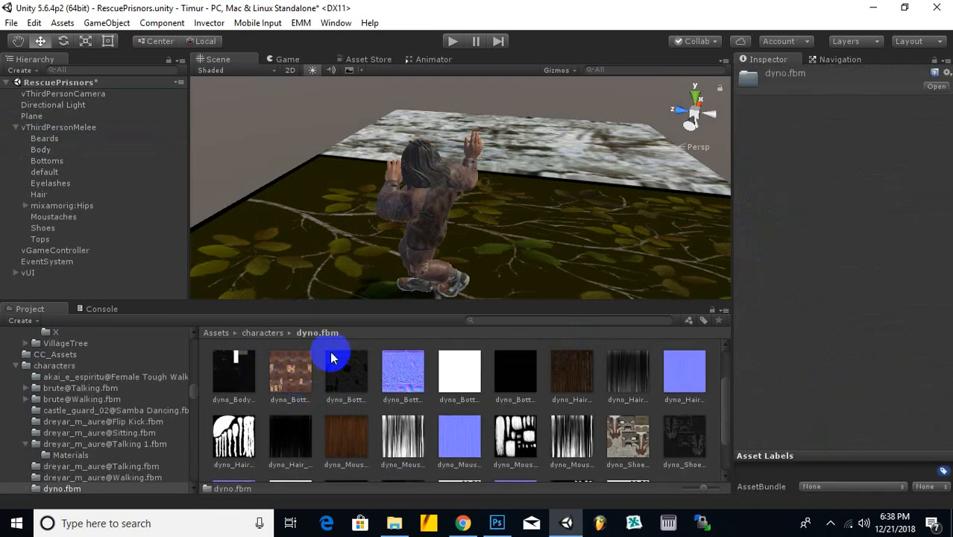
pyautogui.click(417, 236)
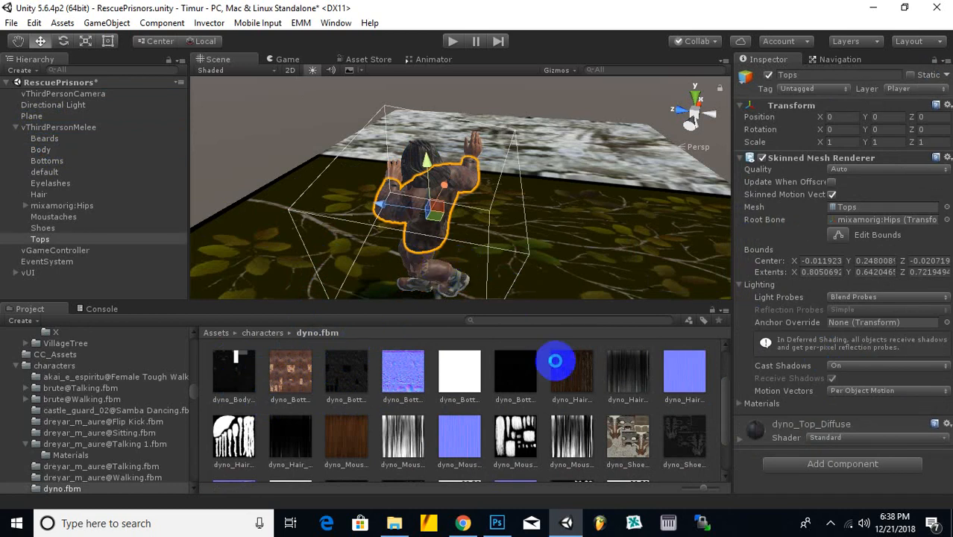
pyautogui.moveTo(616, 388); pyautogui.dragTo(422, 156)
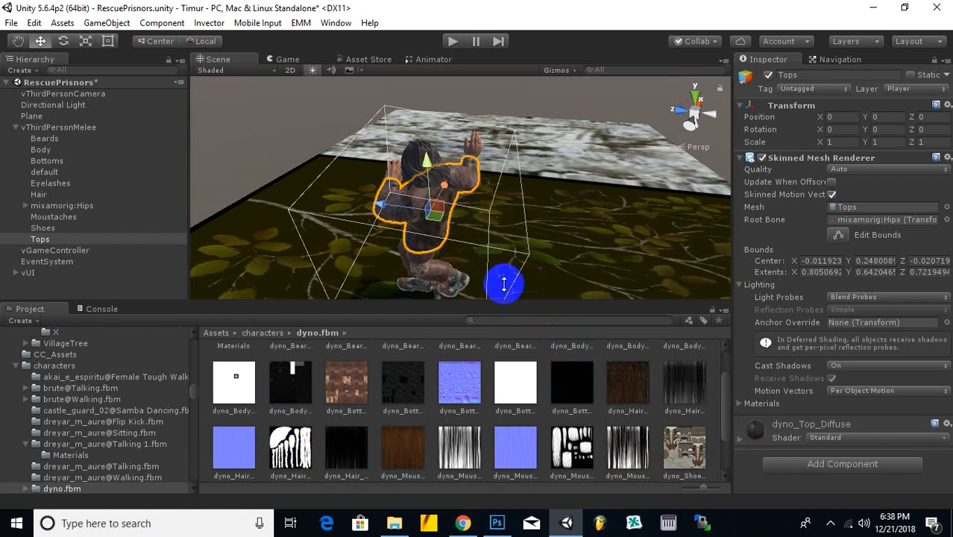
# Apply the dyno top texture to the character's upper clothing and the dyno body texture to the raised hand
pyautogui.scroll(-1, 491, 399)
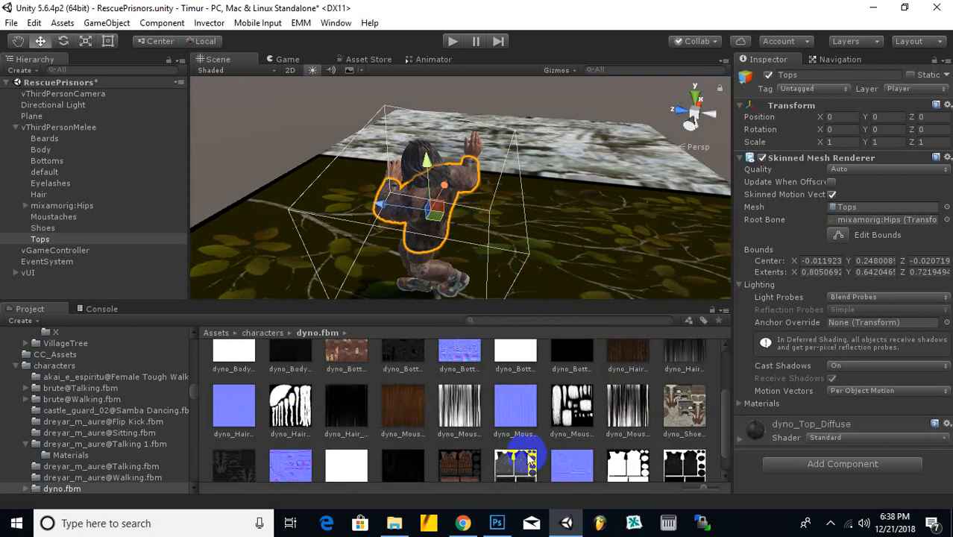
pyautogui.scroll(-1, 526, 452)
pyautogui.moveTo(465, 420); pyautogui.dragTo(462, 179)
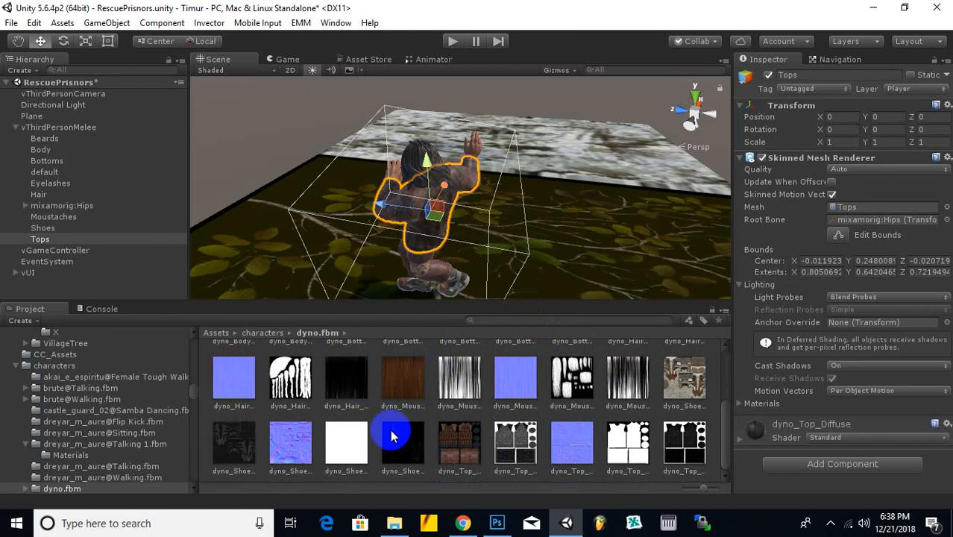
pyautogui.scroll(2, 421, 436)
pyautogui.scroll(1, 423, 427)
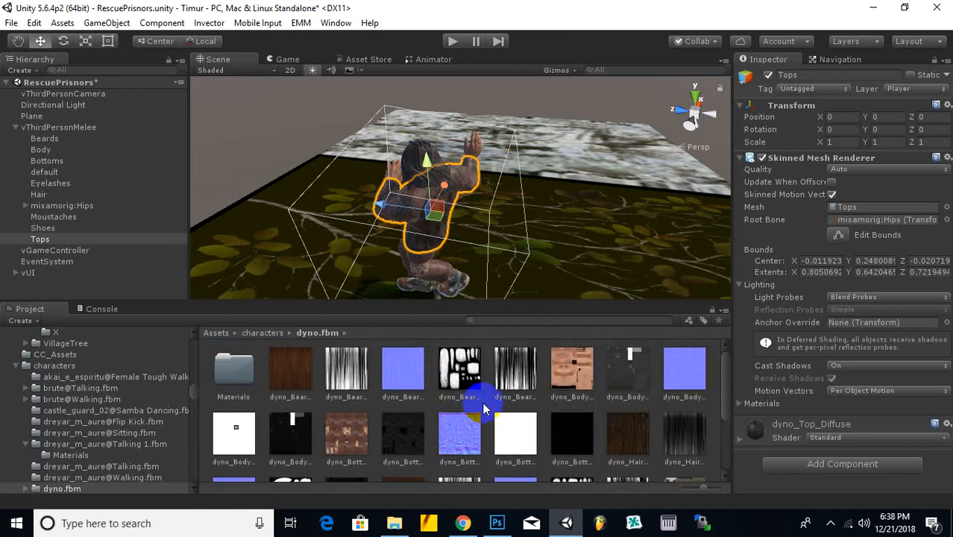
pyautogui.moveTo(586, 366); pyautogui.dragTo(475, 151)
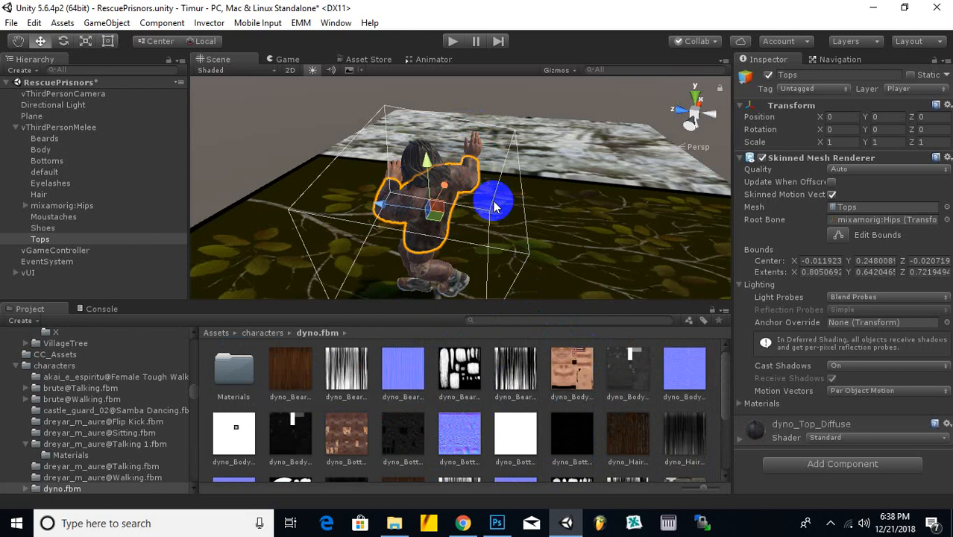
# Play the scene to test the dyno melee character on the ground plane
pyautogui.click(452, 42)
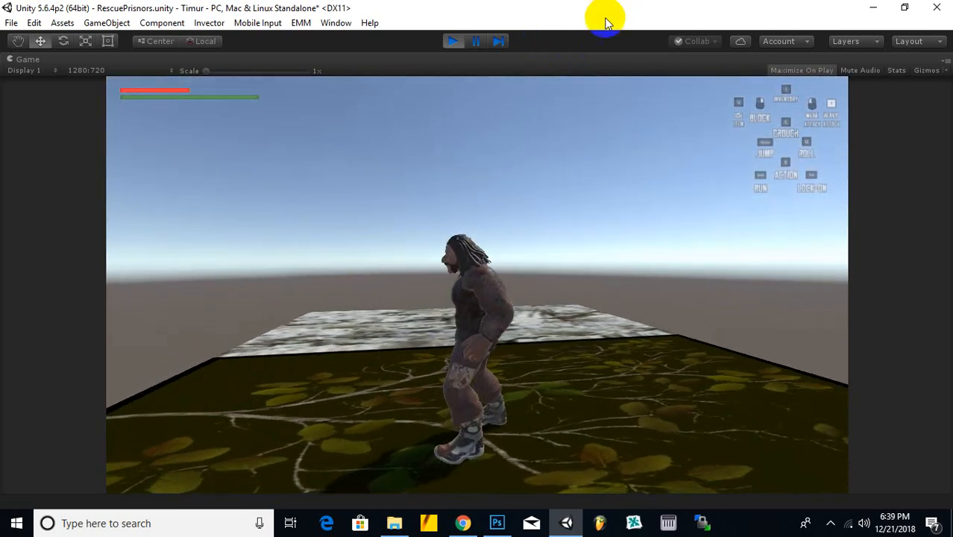
# Test the dyno character's movement in Play mode by walking it in all directions across the ground plane and jumping
pyautogui.press('w')
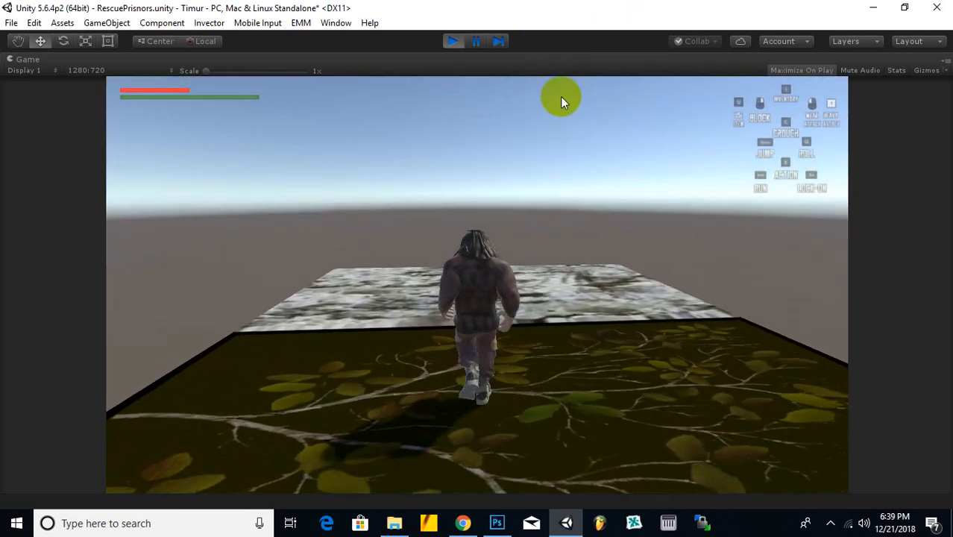
pyautogui.press('d')
pyautogui.press('s')
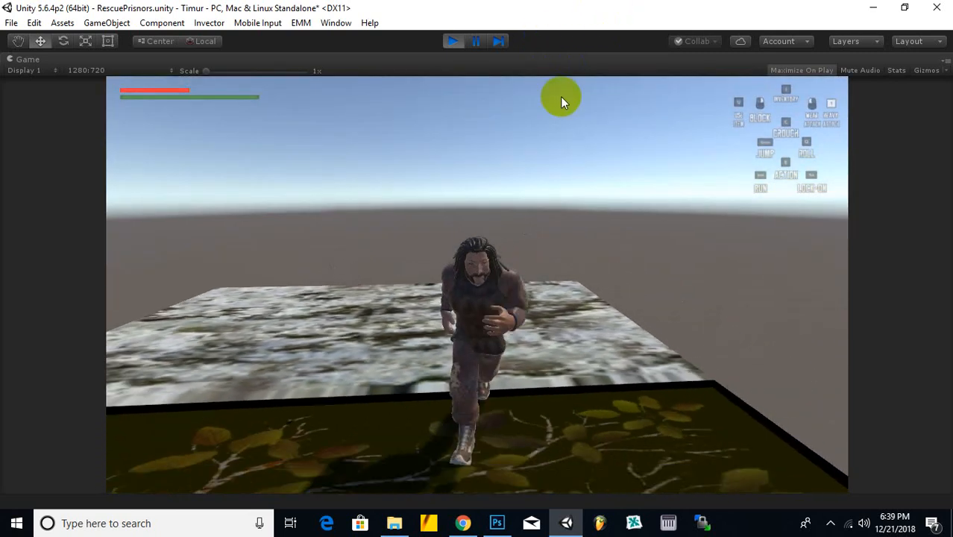
pyautogui.press('space')
pyautogui.press('w')
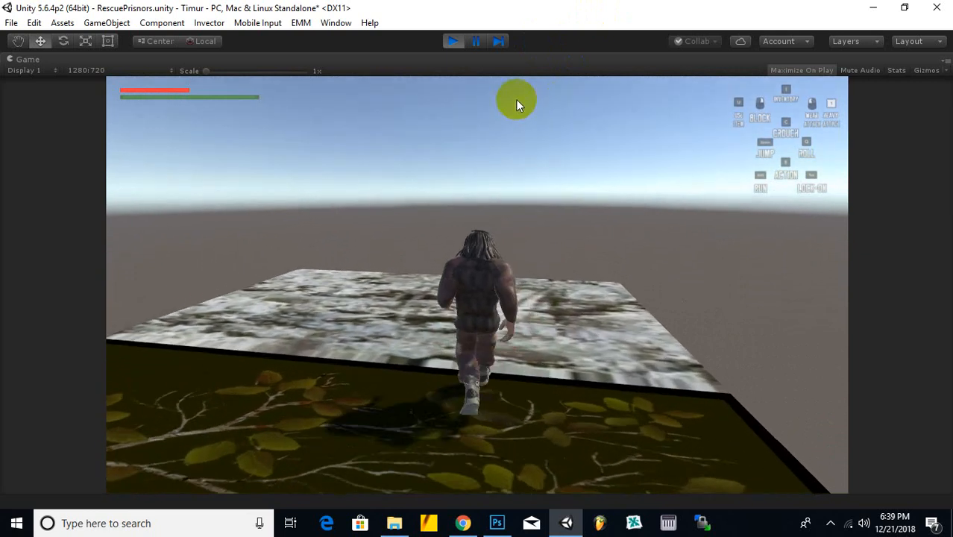
pyautogui.press('a')
pyautogui.press('s')
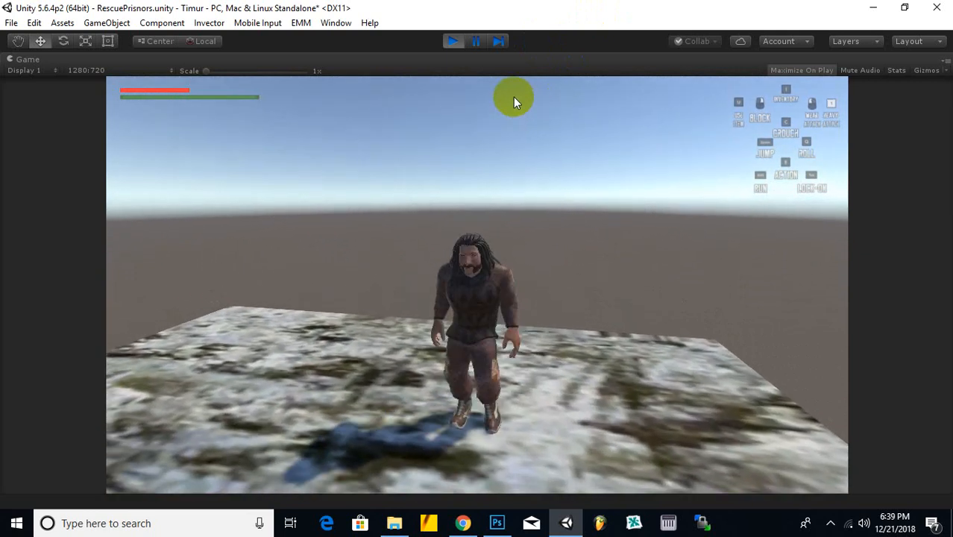
# Test the dyno character's roll, running jump, crouch and block actions on the ground plane
pyautogui.press('q')
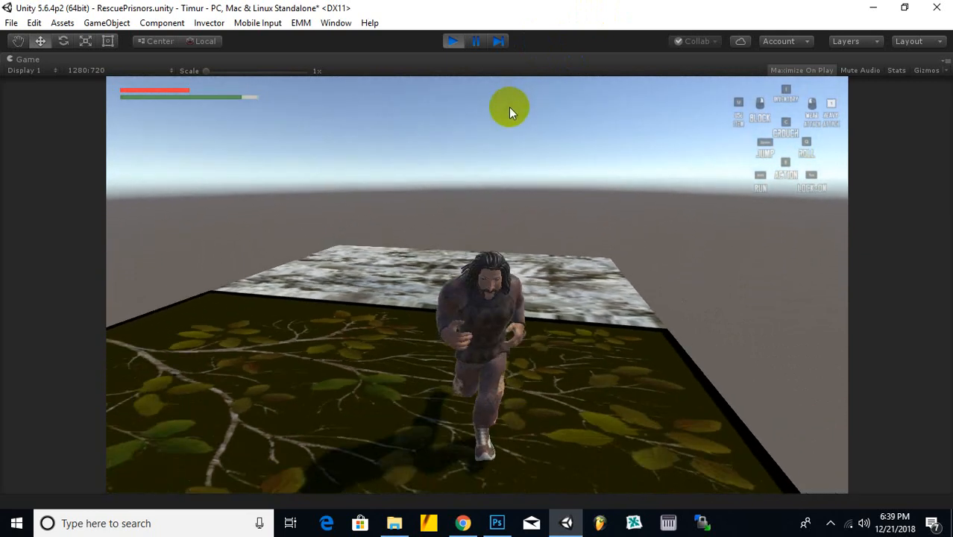
pyautogui.press('w')
pyautogui.press('space')
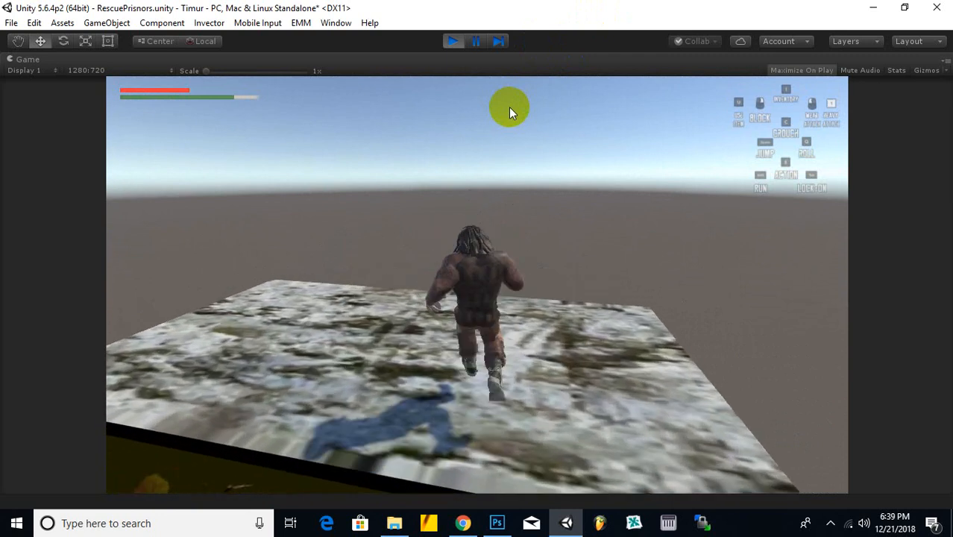
pyautogui.press('c')
pyautogui.rightClick(396, 53)
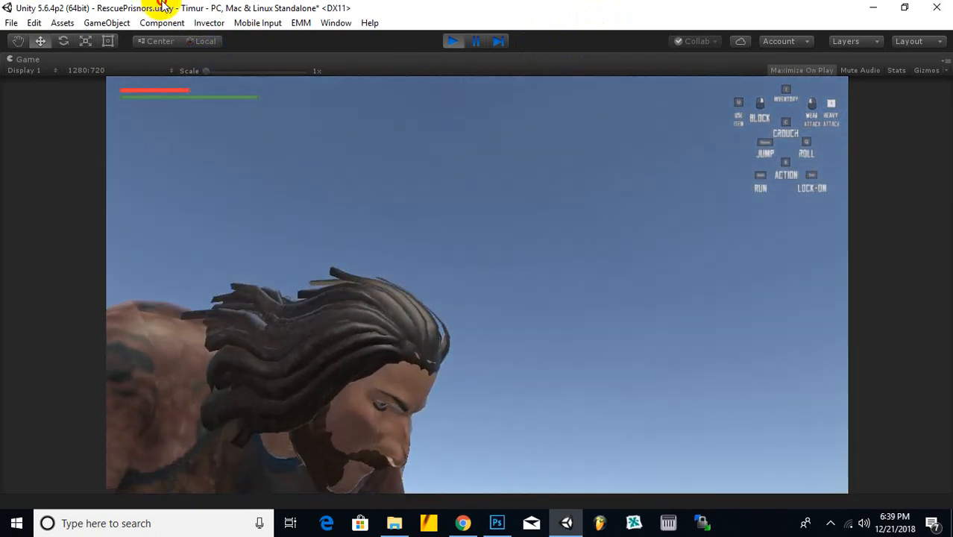
# Restore the editor window from full size, try the character's forward, backward and jump moves once more, and exit Play mode
pyautogui.moveTo(163, 7); pyautogui.dragTo(222, 50)
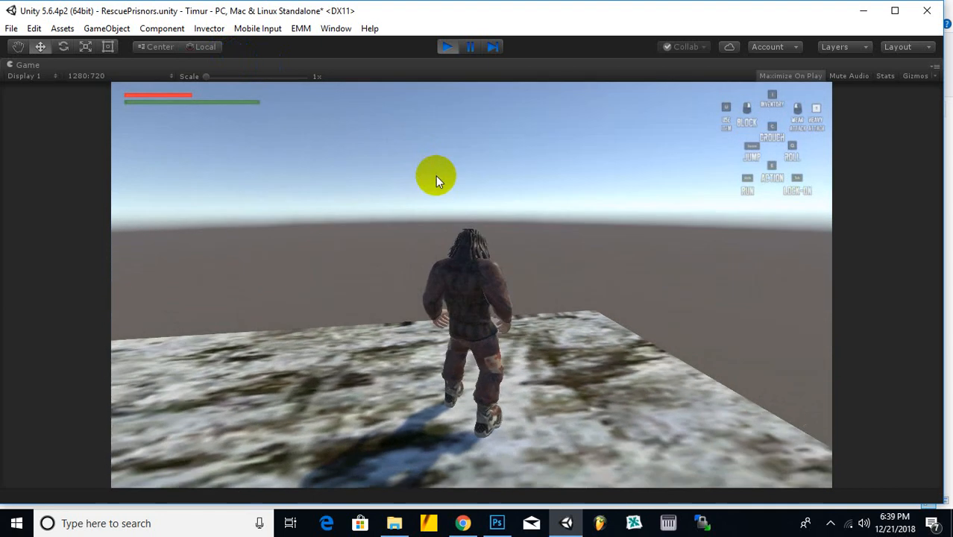
pyautogui.press('w')
pyautogui.press('s')
pyautogui.press('space')
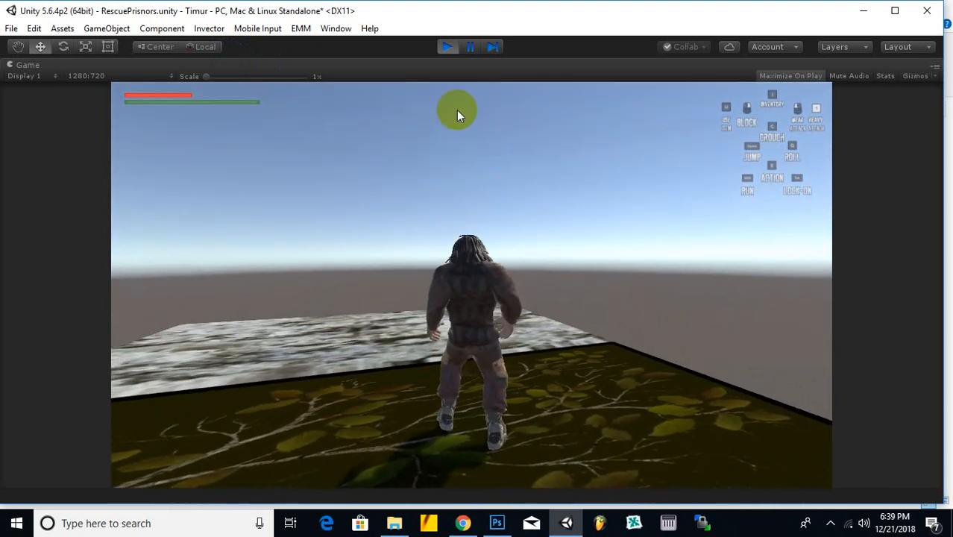
pyautogui.click(445, 47)
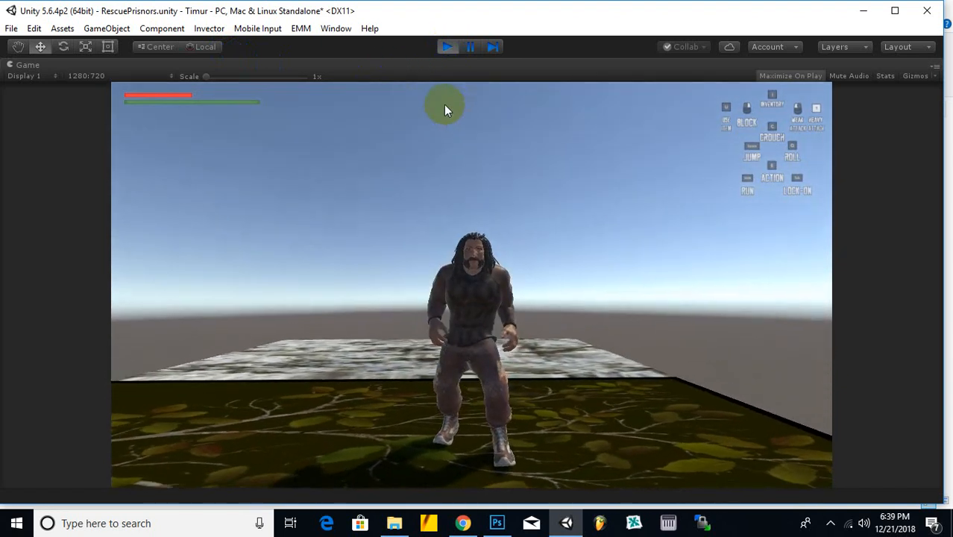
pyautogui.click(446, 49)
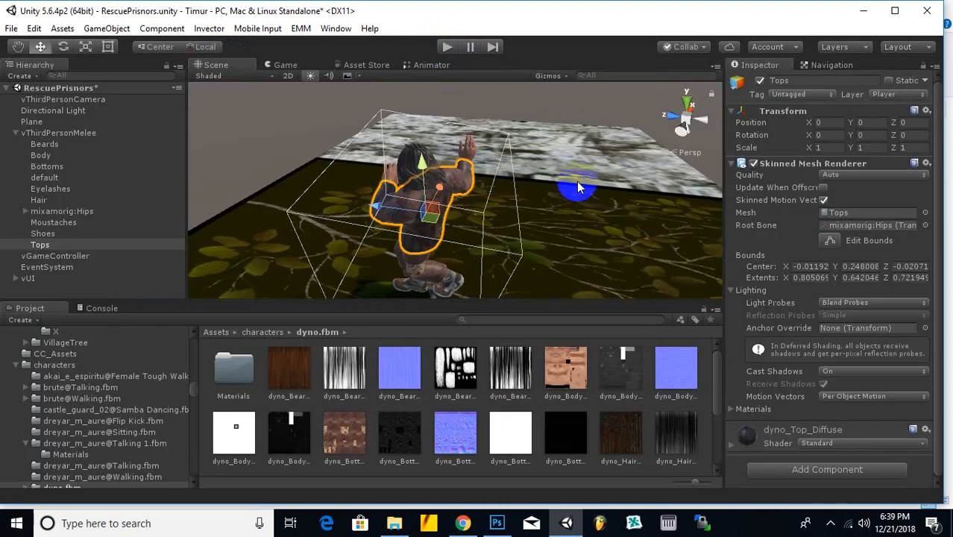
pyautogui.click(830, 523)
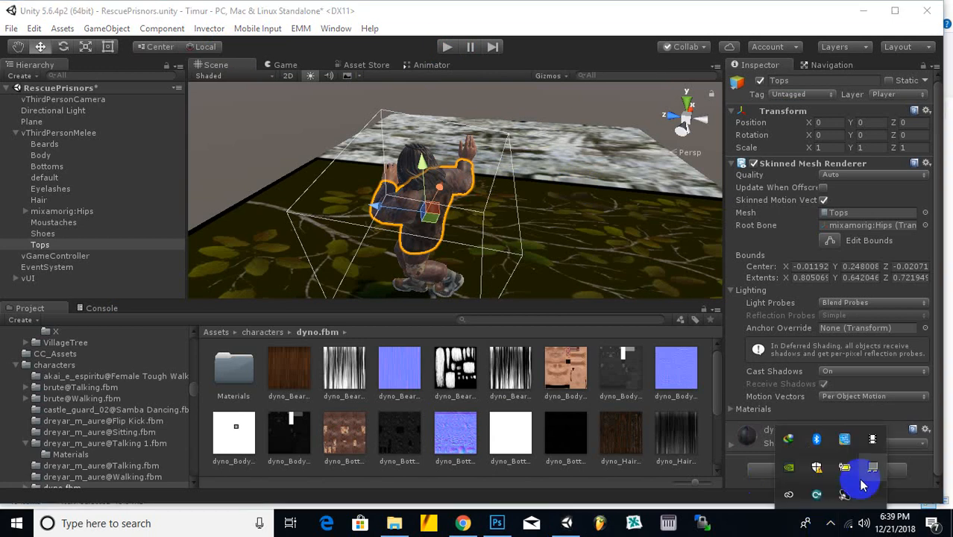
pyautogui.click(756, 527)
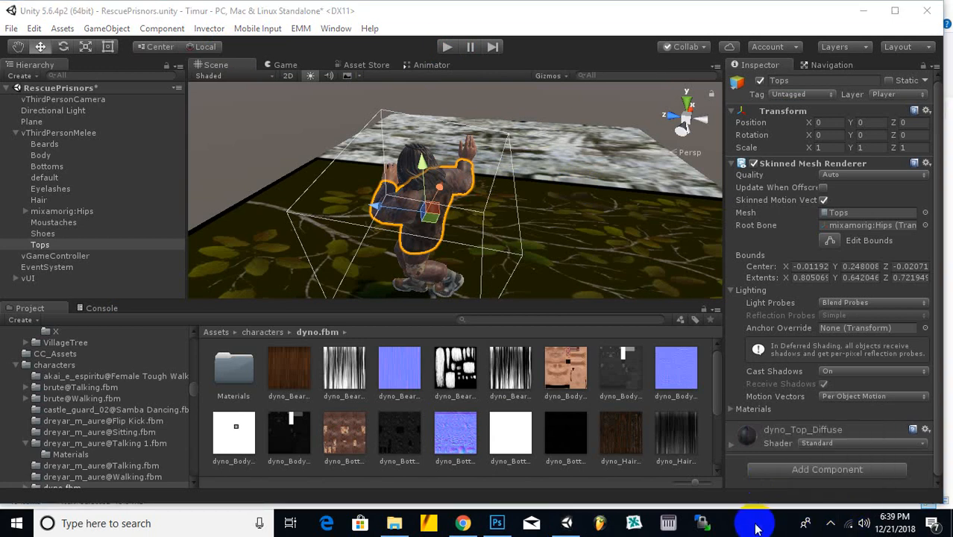